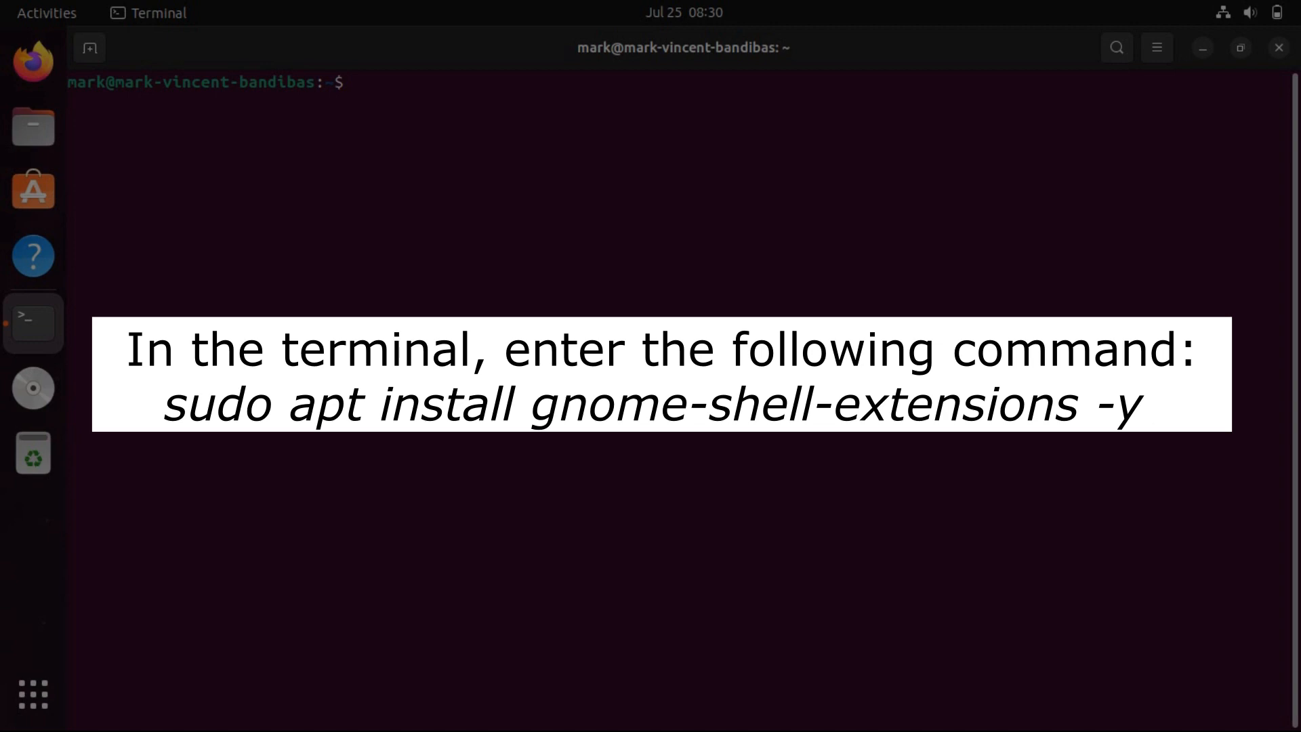
# - Install the GNOME Shell extensions package by running sudo apt install gnome-shell-extensions -y in the terminal
pyautogui.write('sudo ap')
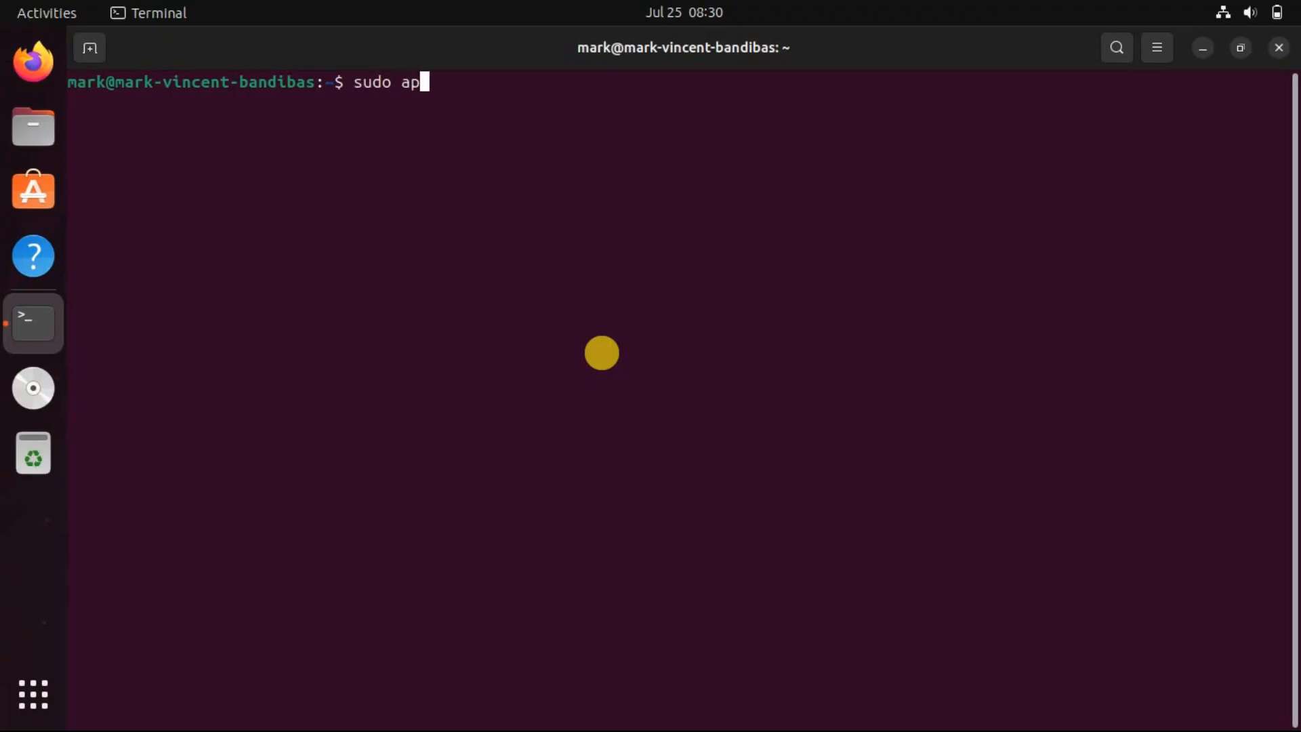
pyautogui.write('t install gnome')
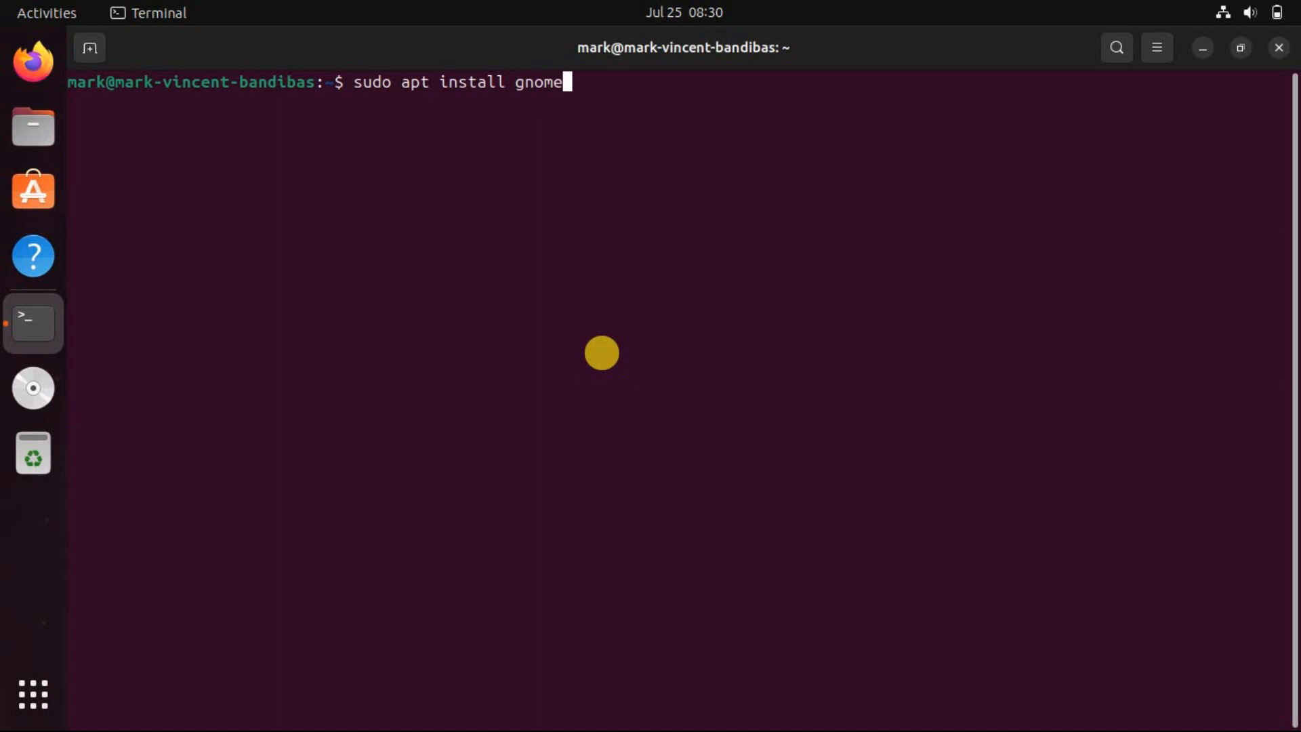
pyautogui.write('-shell-extensions -y')
pyautogui.press('Return')
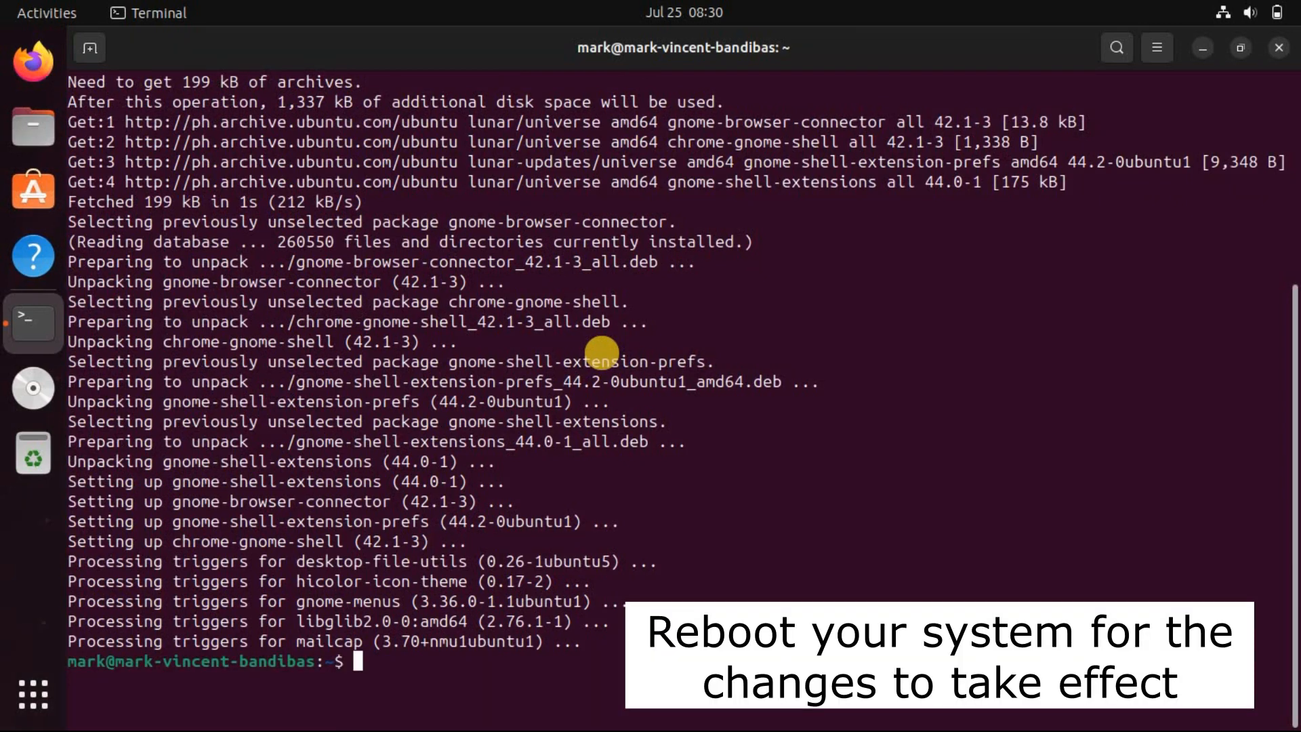
# - Close the terminal and restart the system
pyautogui.click(1280, 49)
pyautogui.click(1272, 13)
pyautogui.click(1263, 71)
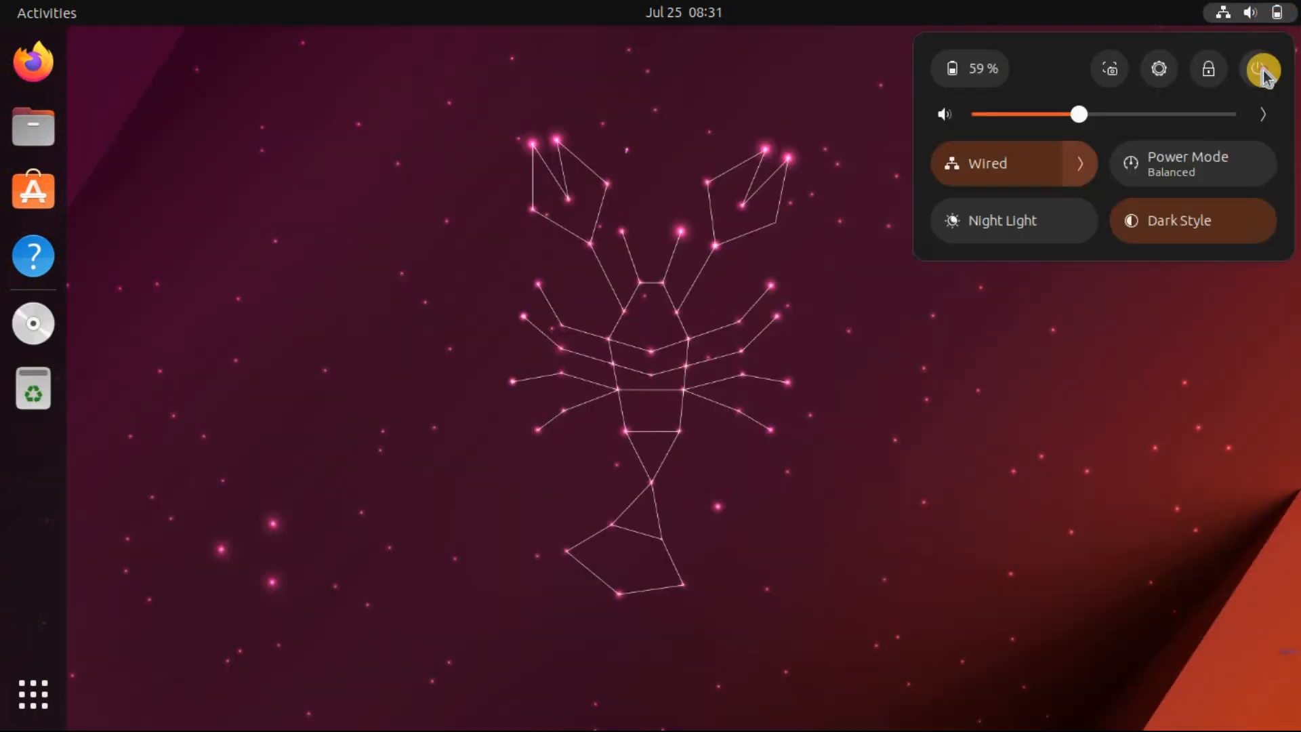
pyautogui.click(1014, 227)
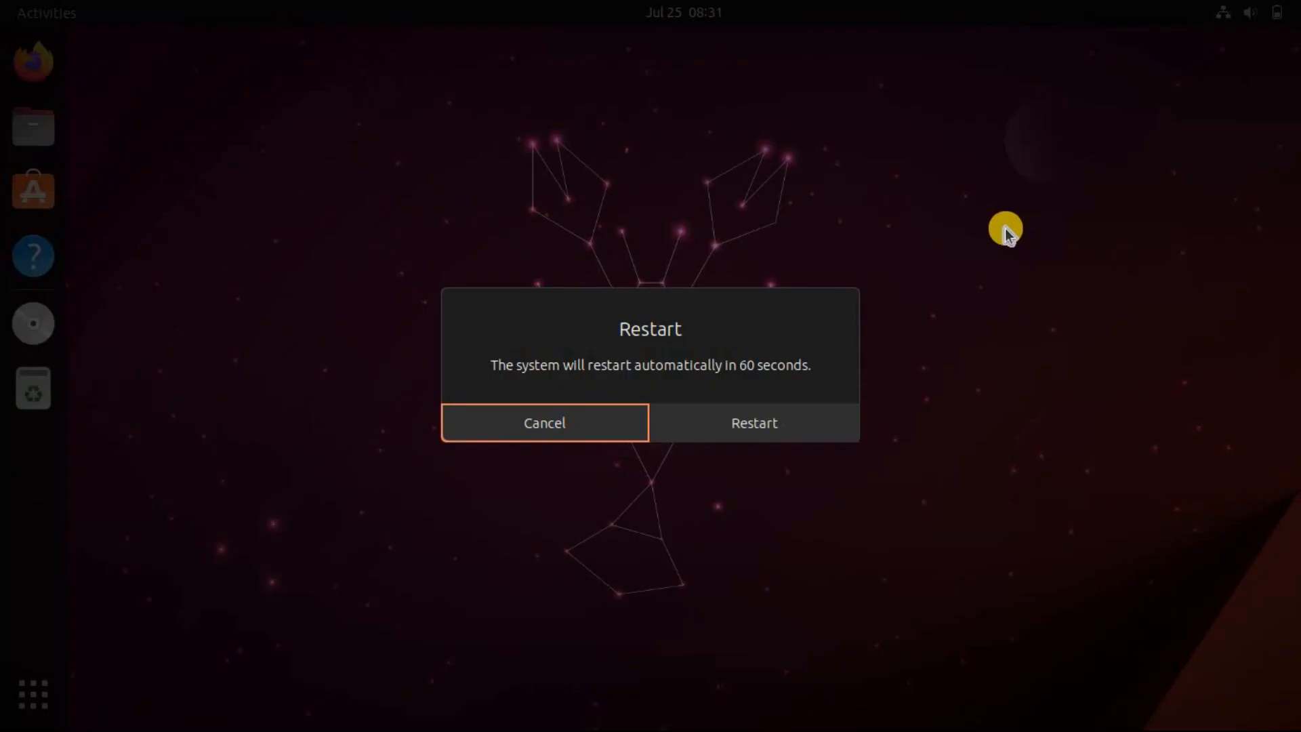
pyautogui.click(771, 415)
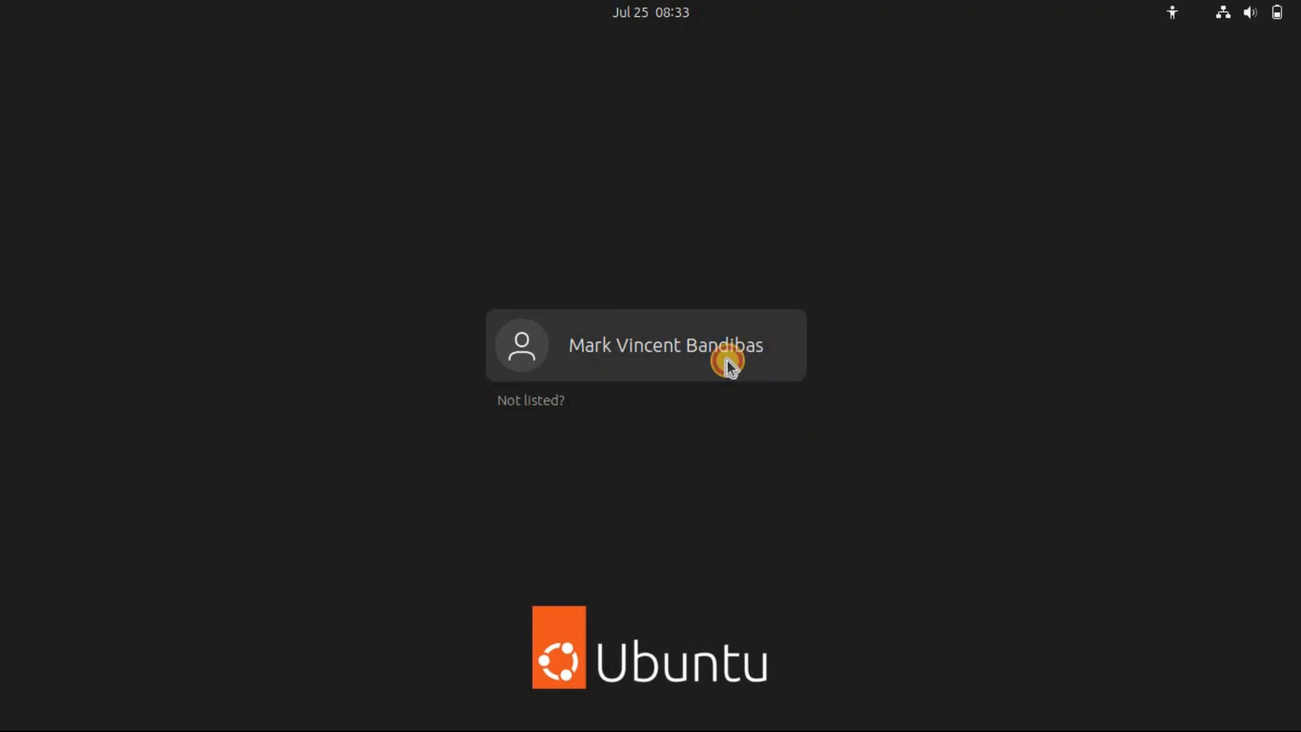
# - Sign in to the listed user account with the account password
pyautogui.click(726, 364)
pyautogui.write('••••')
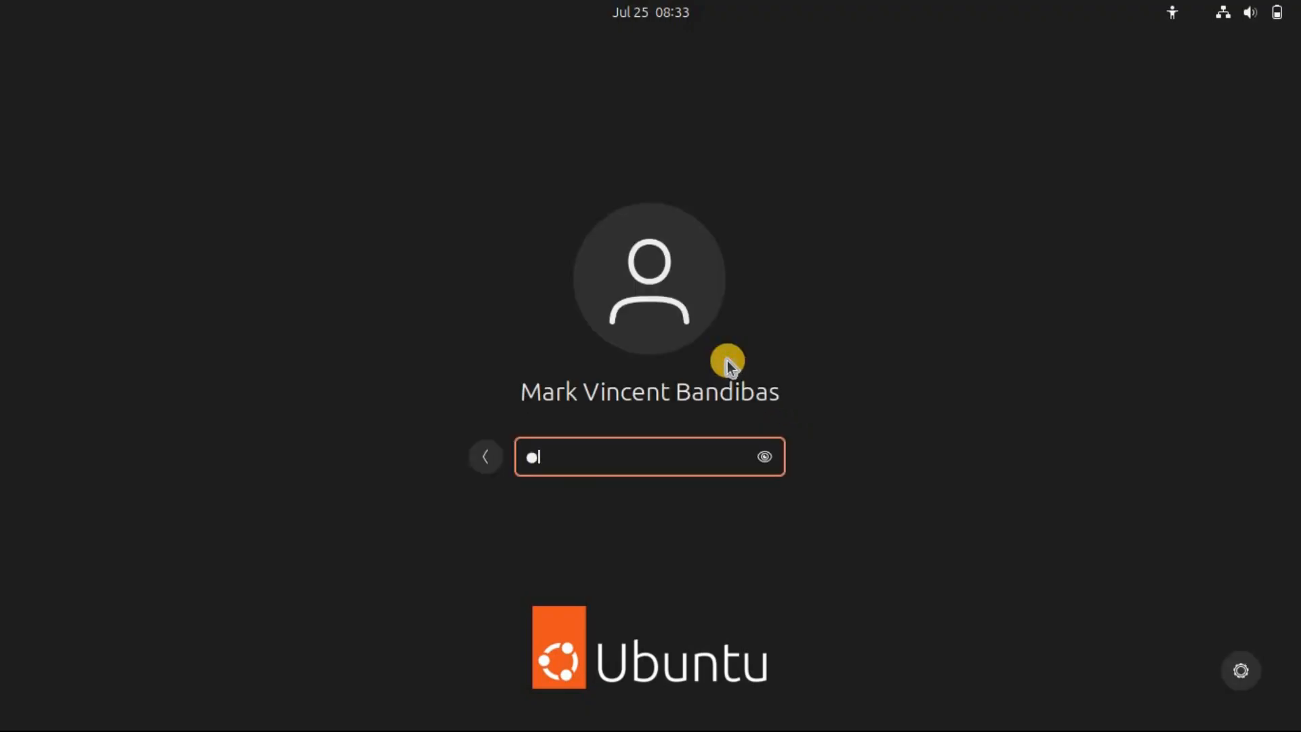
pyautogui.press('Return')
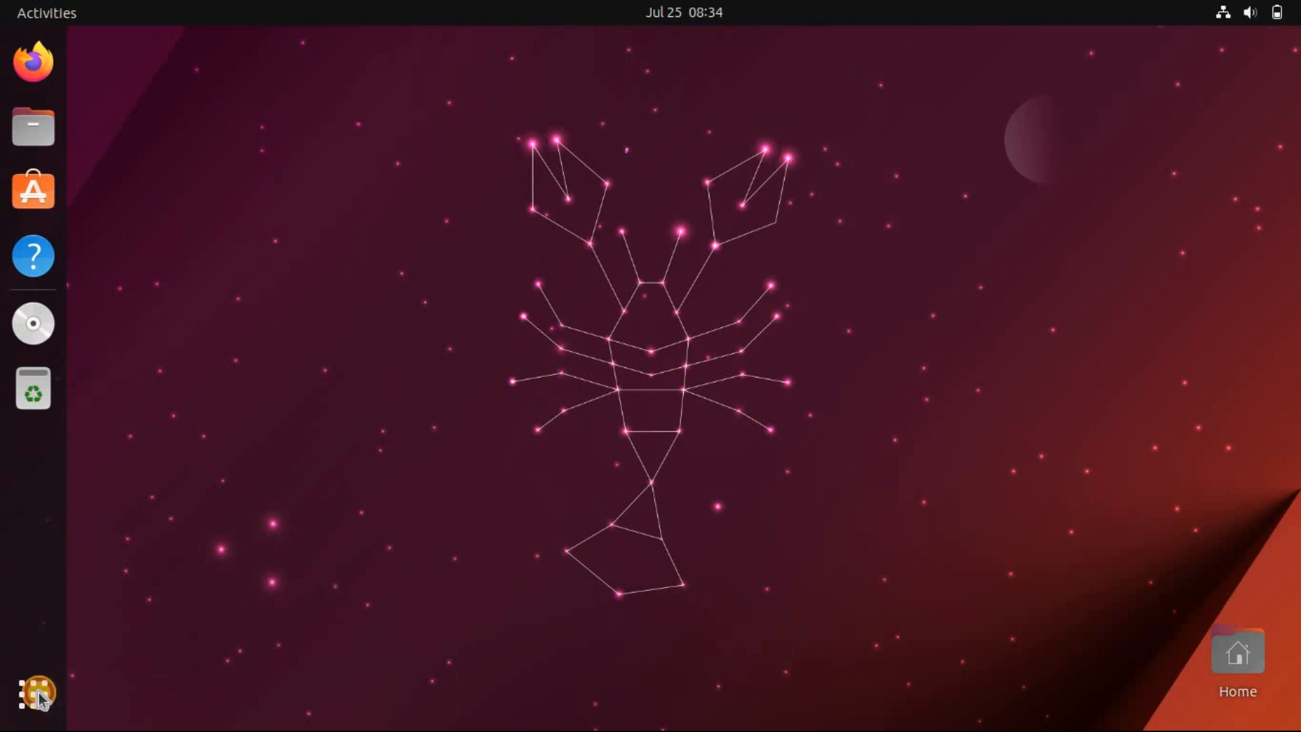
# - Find and open the Extensions app, and enable the User Themes extension
pyautogui.click(34, 694)
pyautogui.click(633, 64)
pyautogui.write('ex')
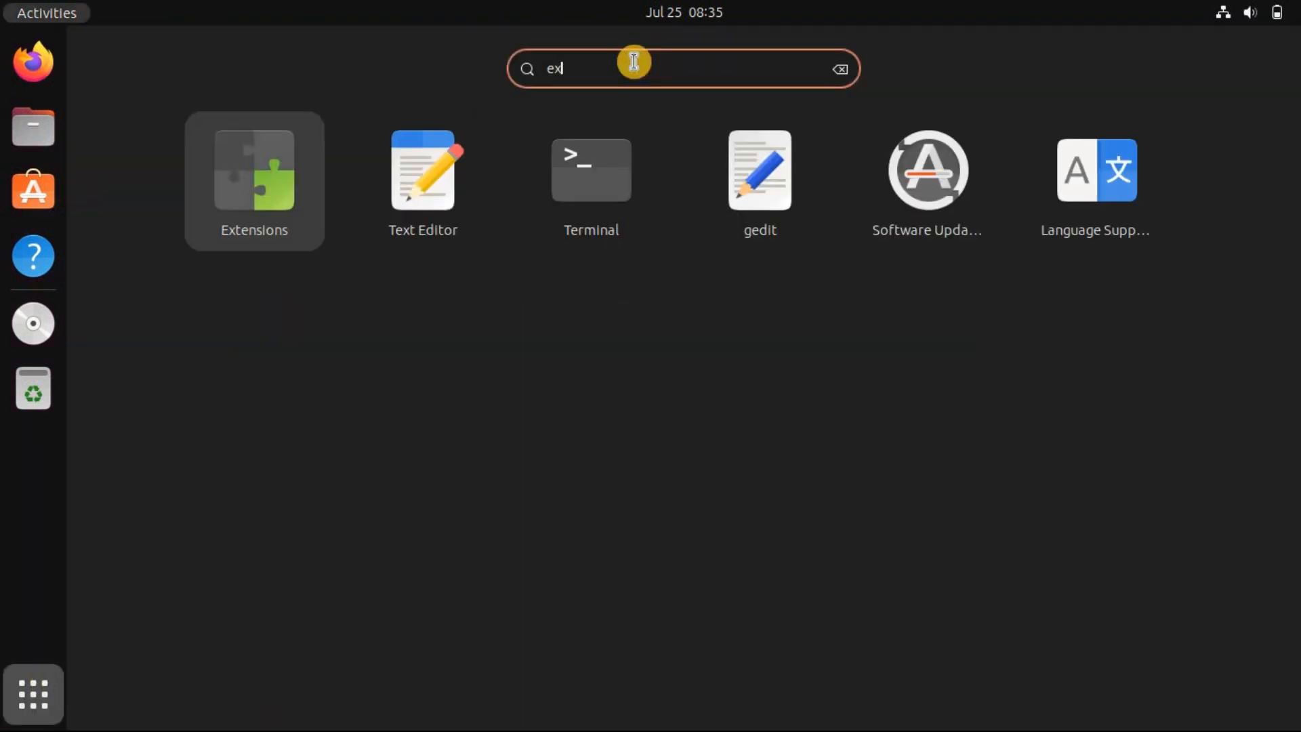
pyautogui.write('tensions')
pyautogui.click(680, 176)
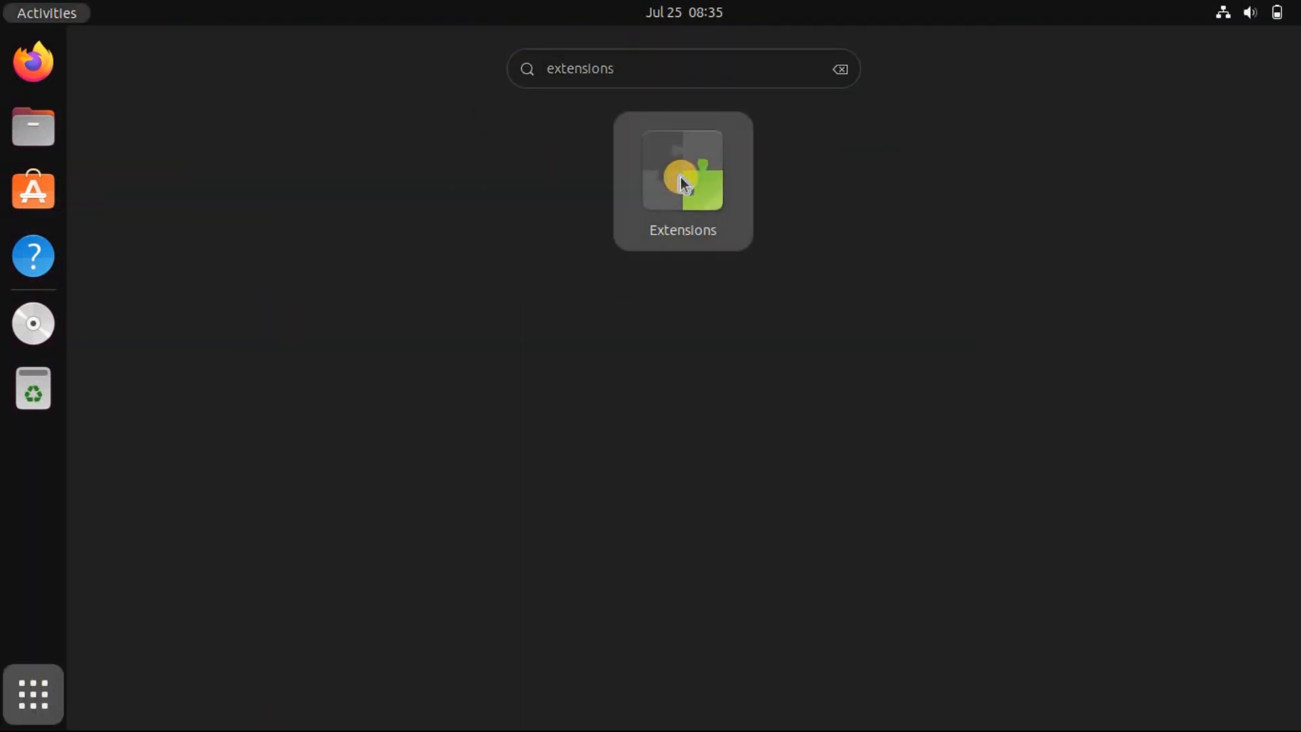
pyautogui.moveTo(828, 134); pyautogui.dragTo(830, 387)
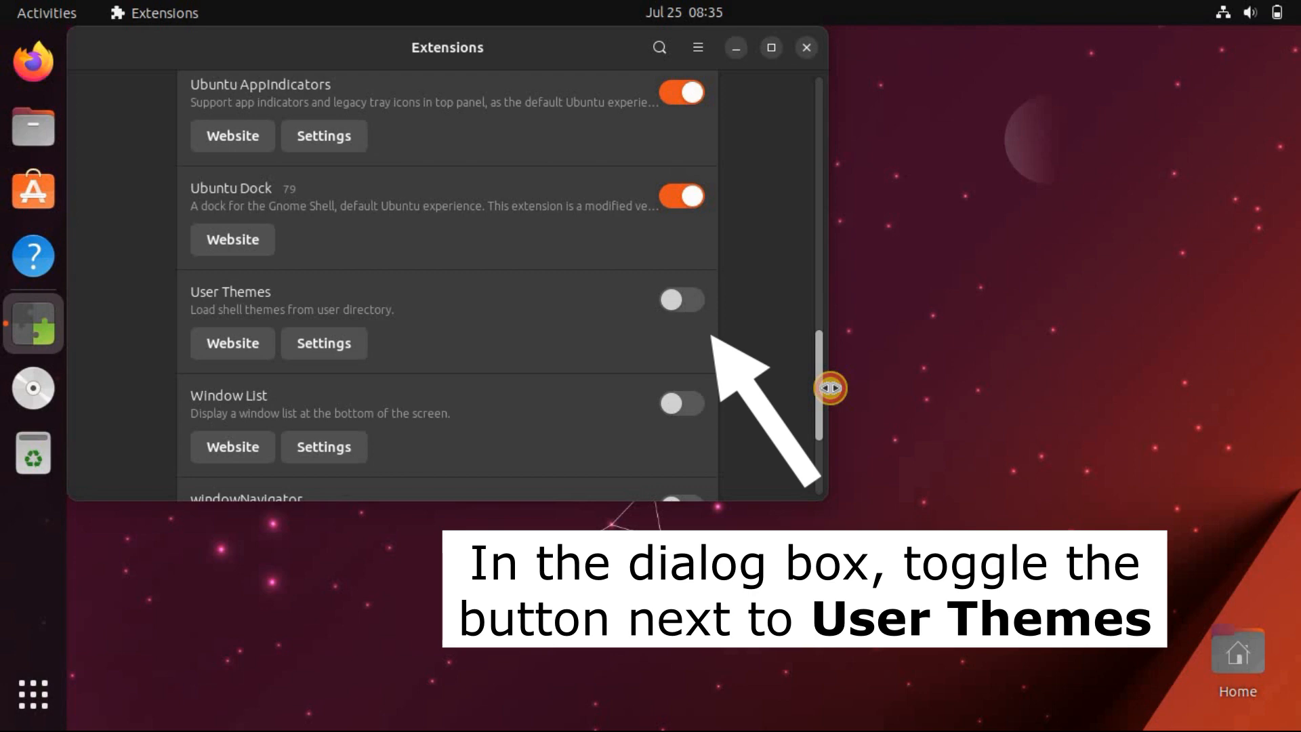
pyautogui.click(688, 305)
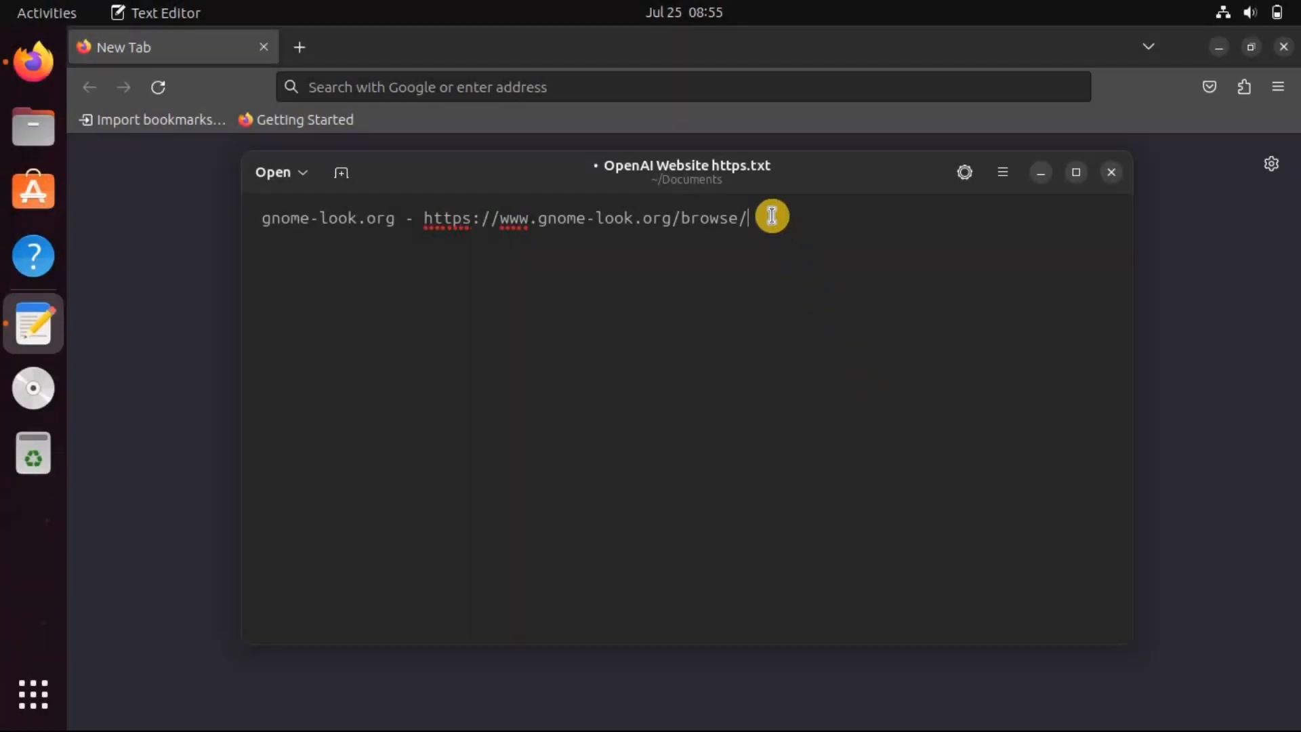
pyautogui.moveTo(769, 218); pyautogui.dragTo(431, 219)
pyautogui.rightClick(431, 219)
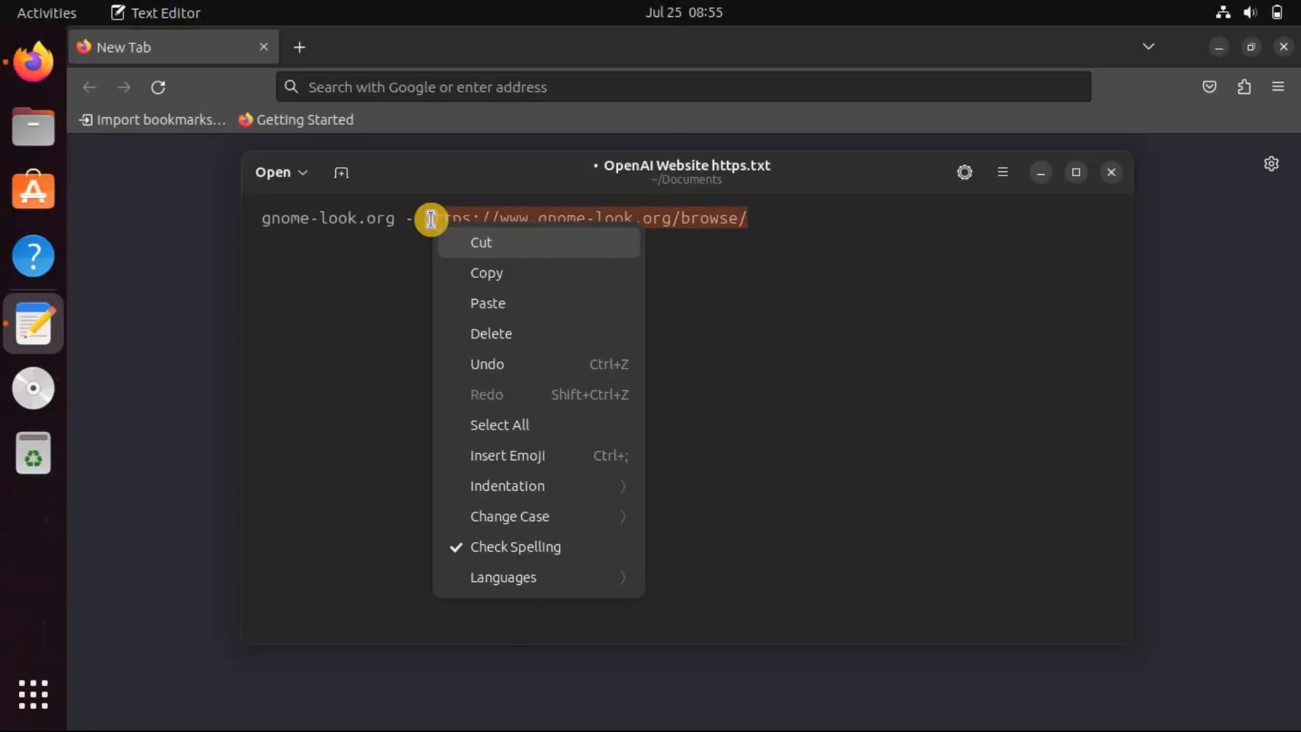
pyautogui.click(476, 271)
pyautogui.rightClick(328, 86)
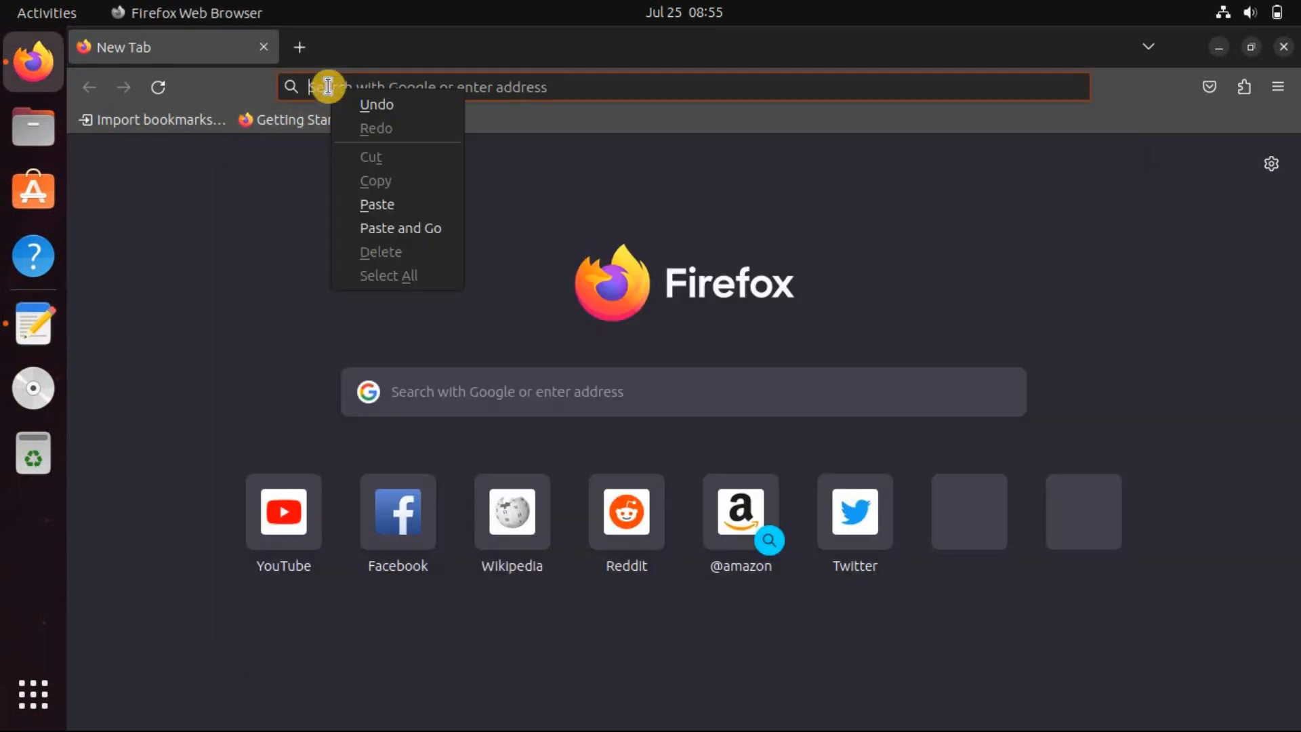
pyautogui.click(385, 226)
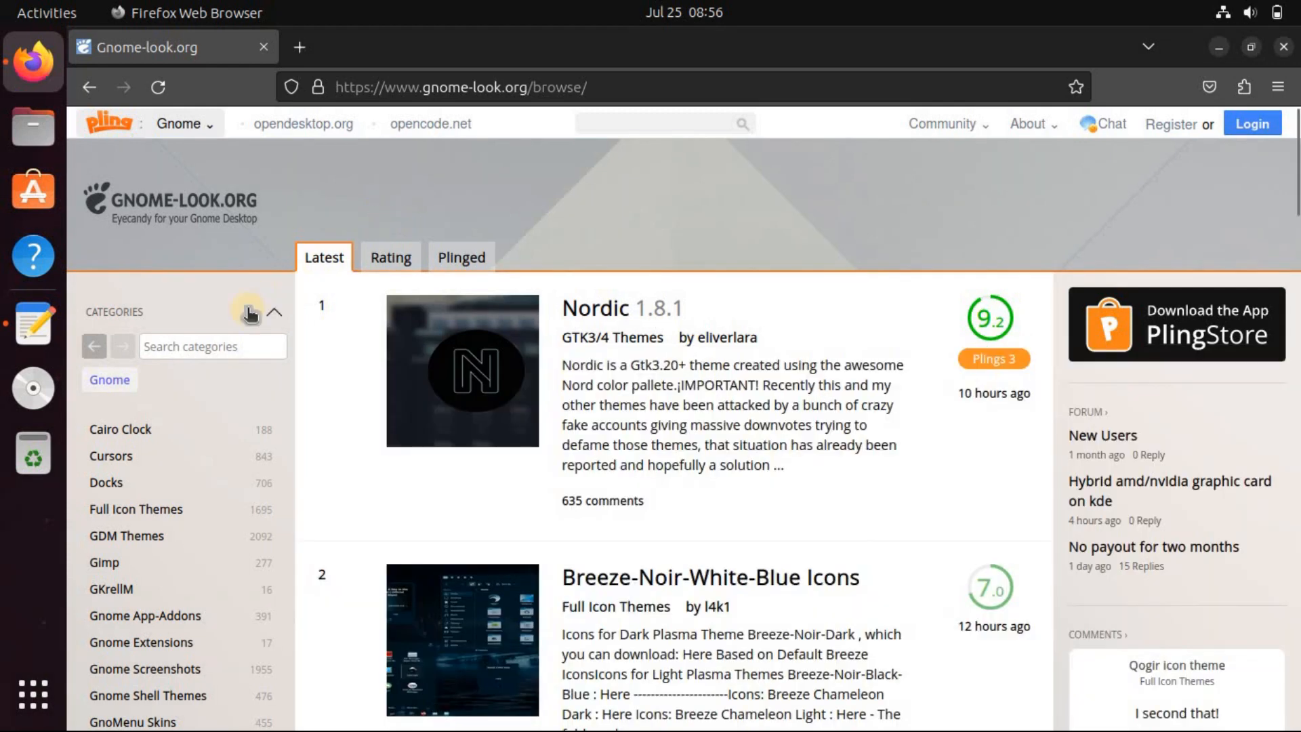
# - Browse the GTK3/4 Themes category on the site, looking through its first pages up to page 3
pyautogui.click(191, 344)
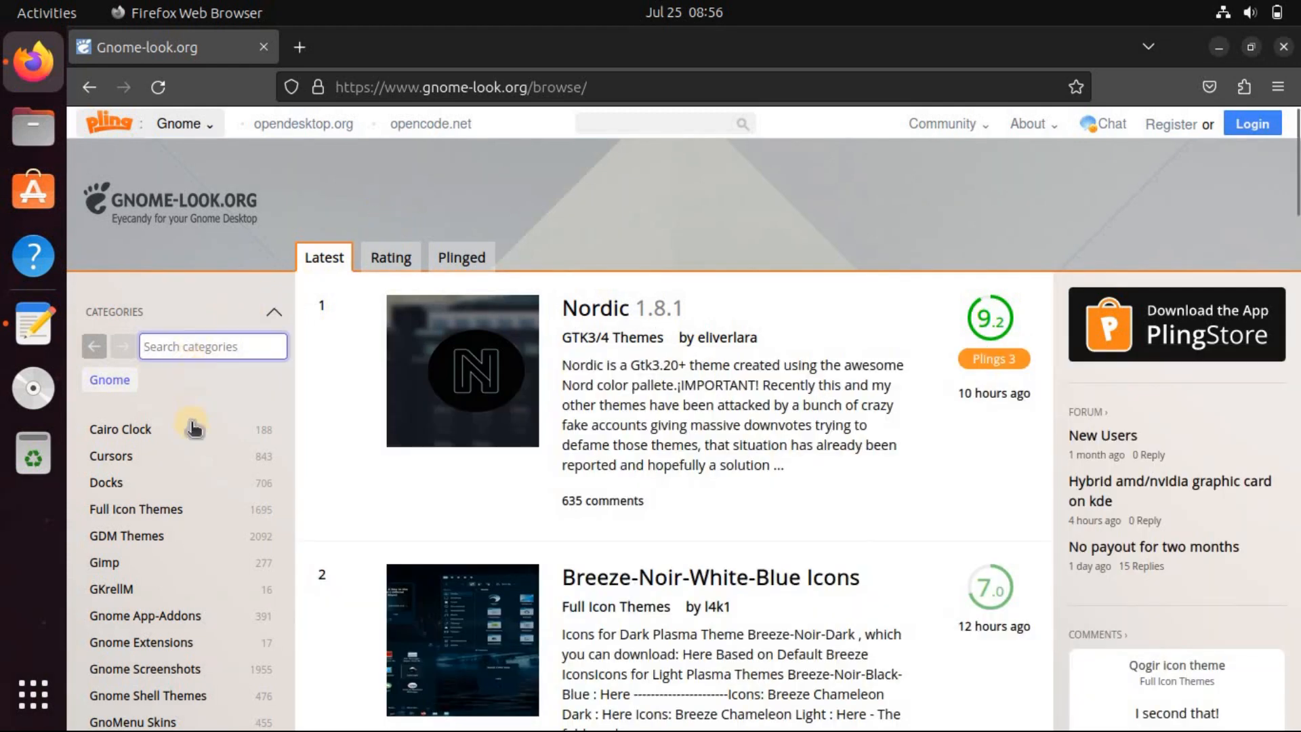
pyautogui.scroll(-3, 238, 518)
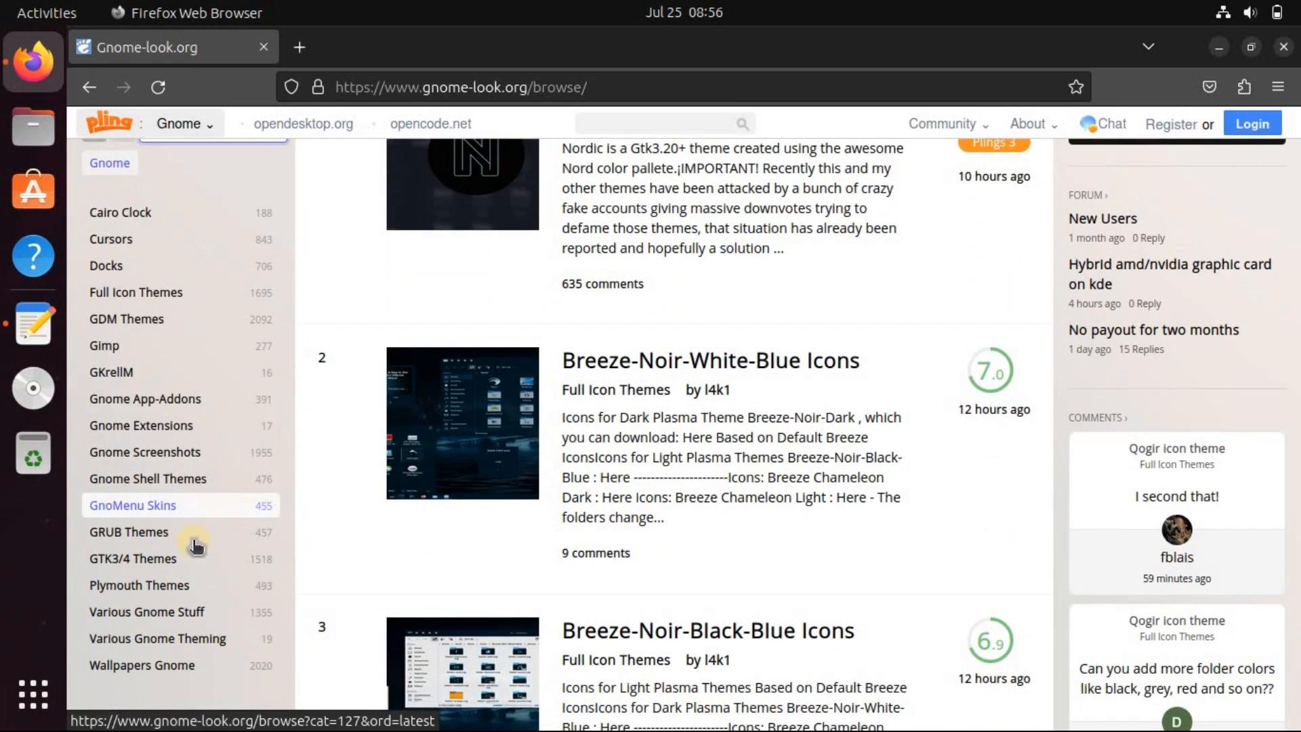
pyautogui.click(179, 564)
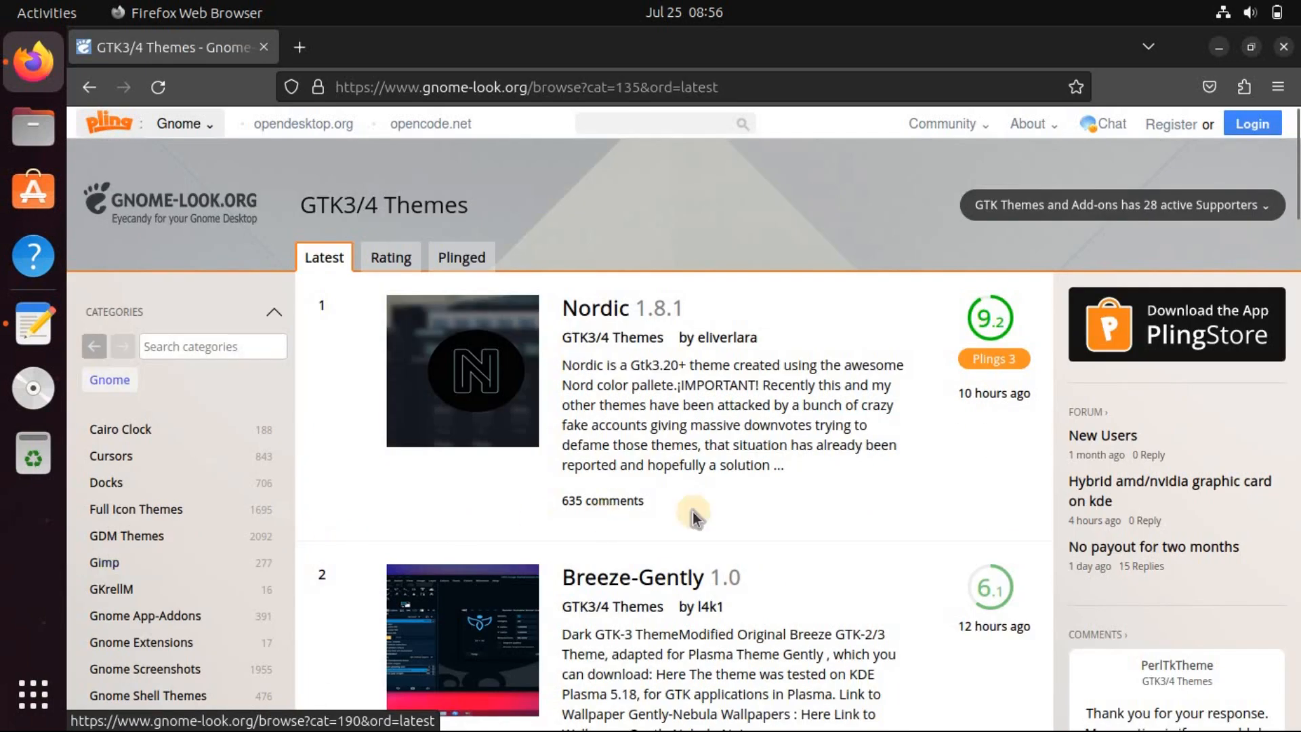
pyautogui.moveTo(1295, 188); pyautogui.dragTo(1290, 695)
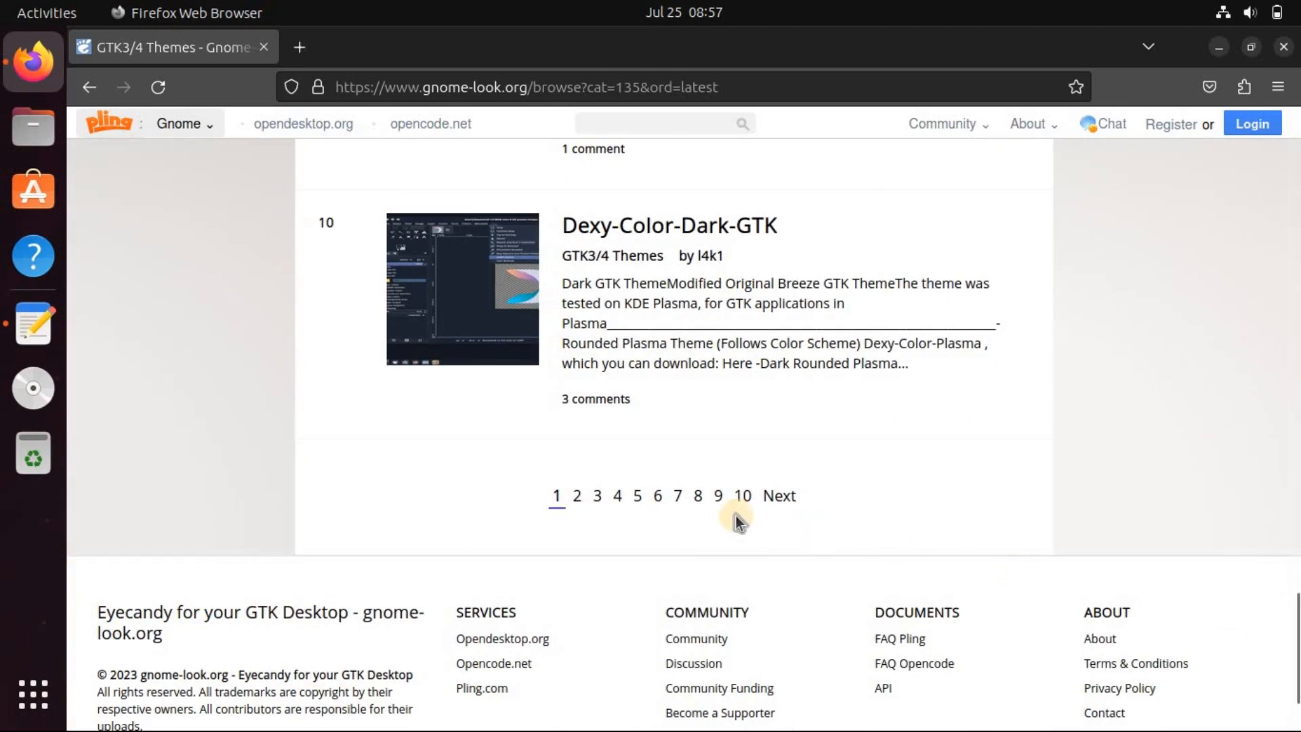
pyautogui.click(577, 495)
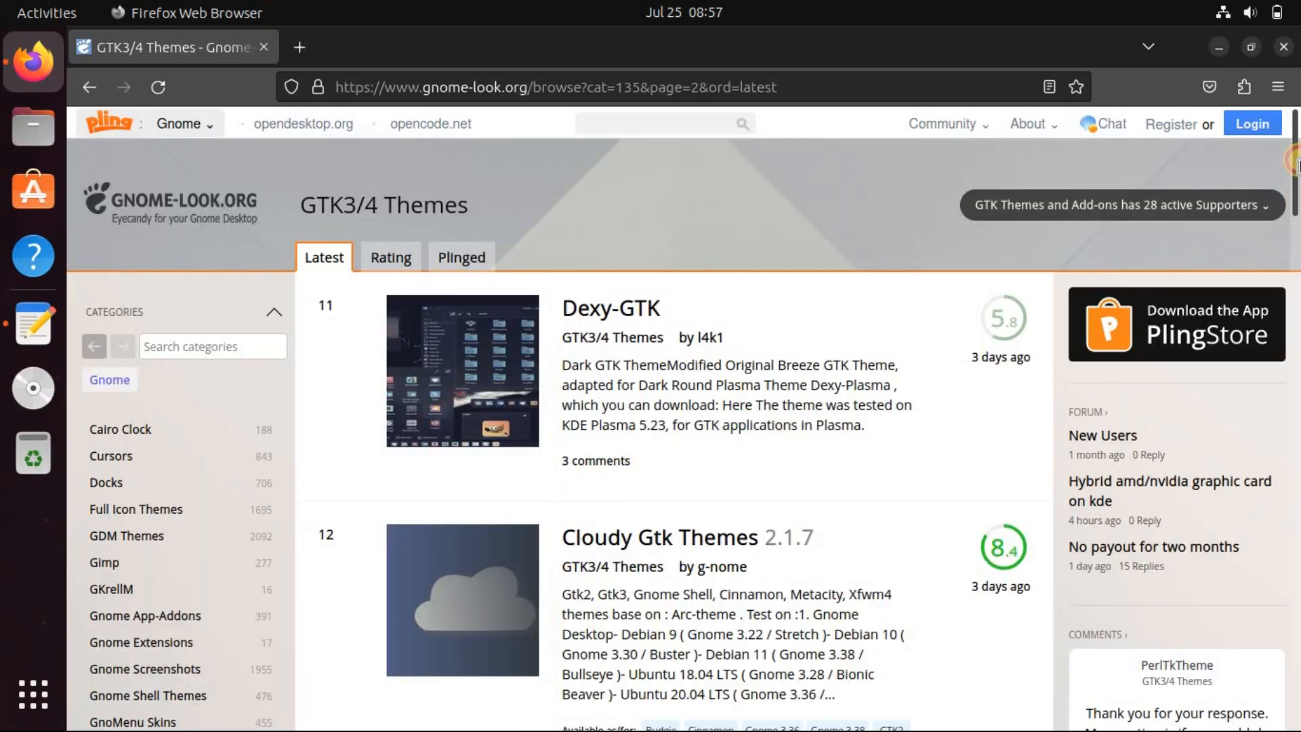
pyautogui.moveTo(1294, 162); pyautogui.dragTo(1295, 622)
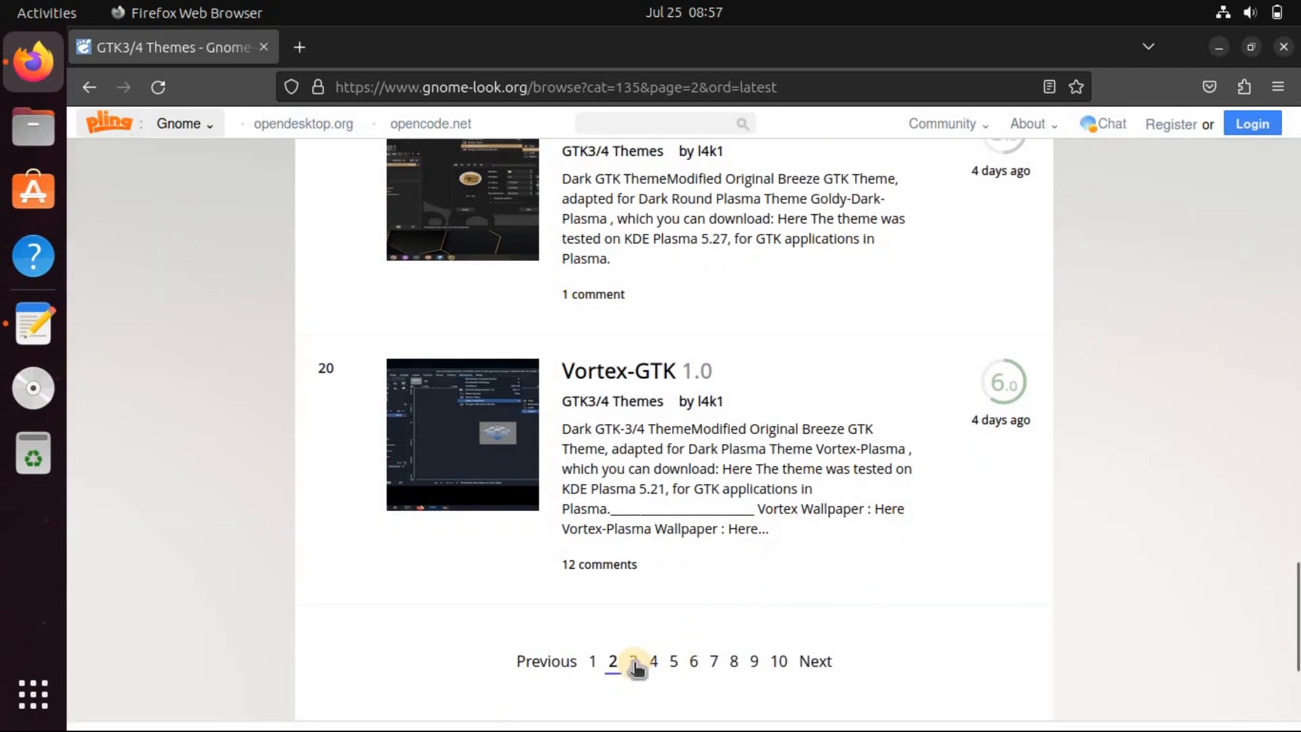
pyautogui.click(633, 662)
# - Search the site for "mcmojave" and open the McMojave product listed under GTK3/4 Themes
pyautogui.click(652, 119)
pyautogui.write('m')
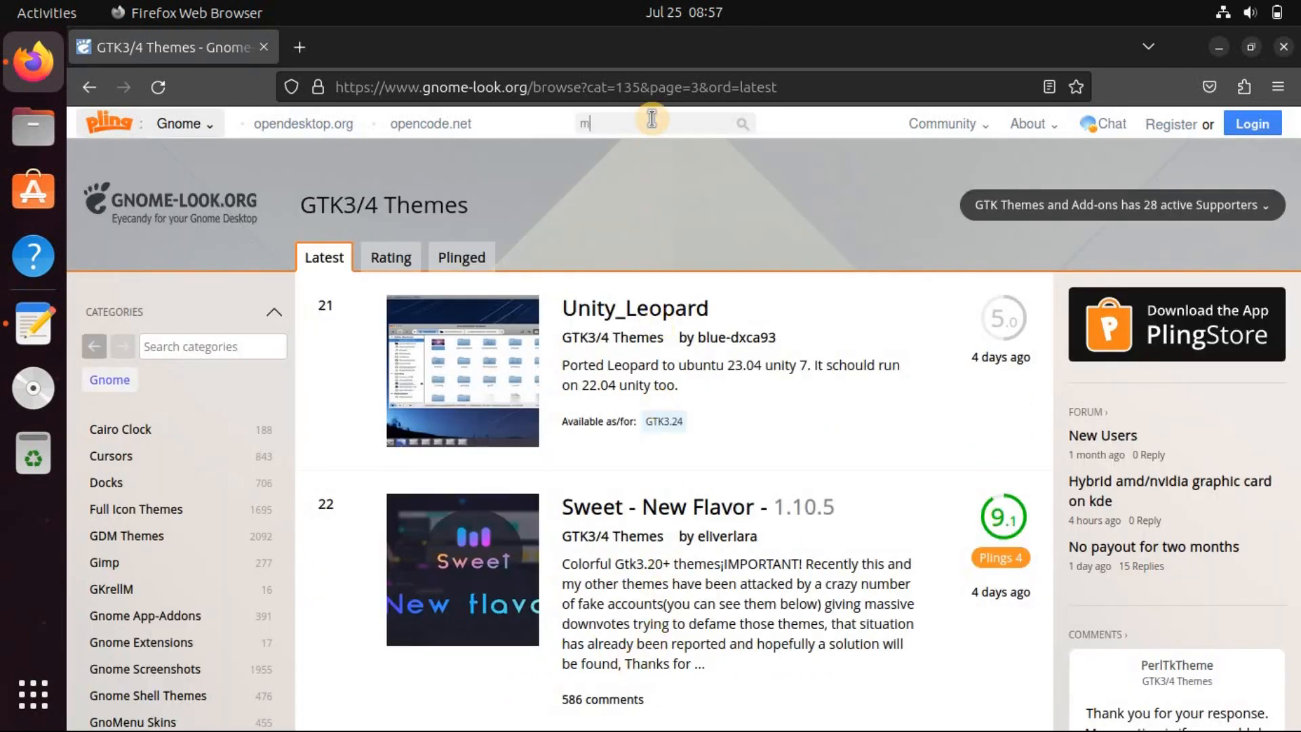
pyautogui.write('cmojave')
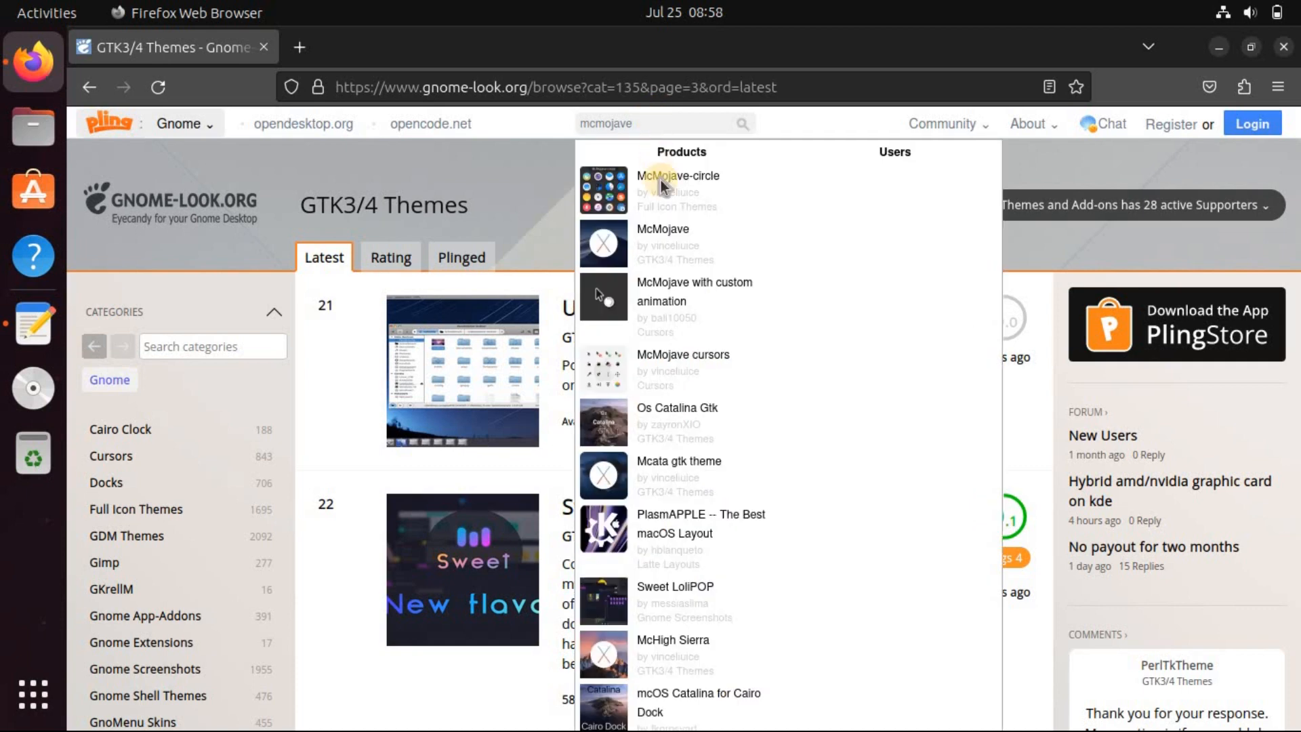
pyautogui.click(668, 230)
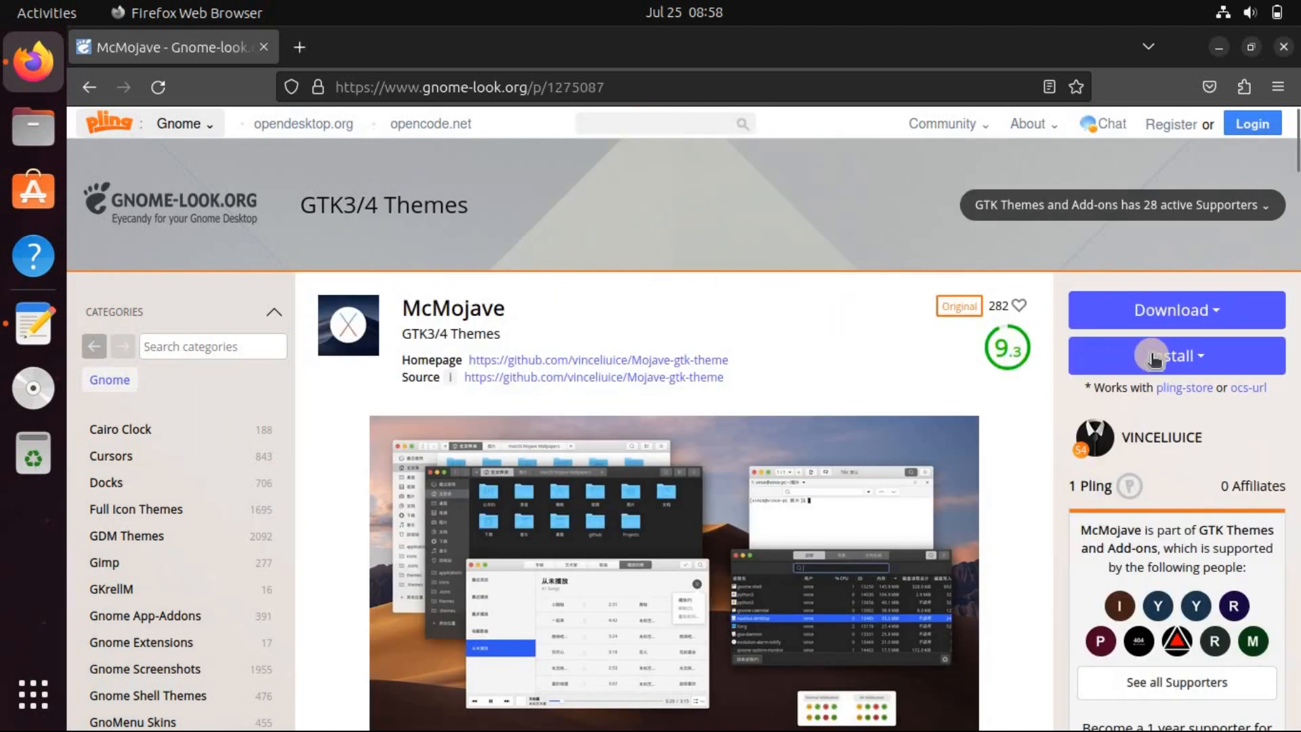
# - Download the Mojave-Dark.tar.xz file of the McMojave theme
pyautogui.click(1198, 310)
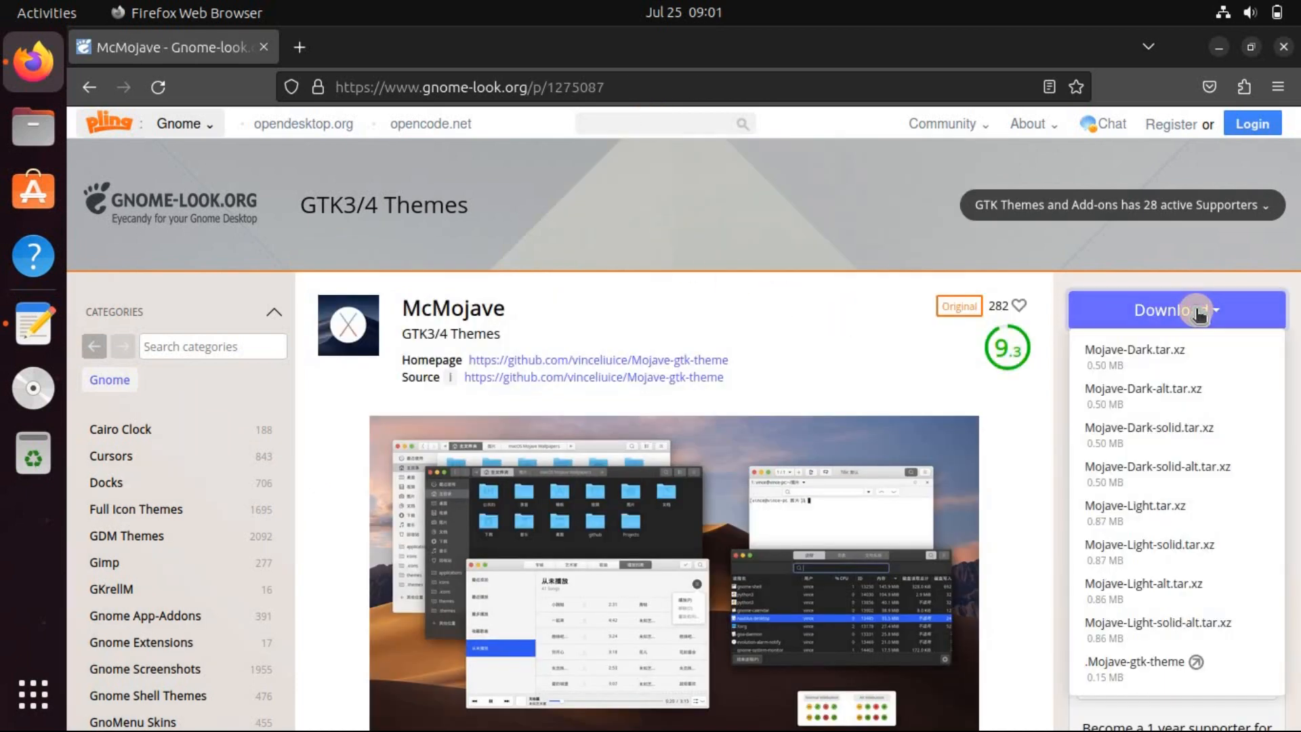
pyautogui.click(1180, 357)
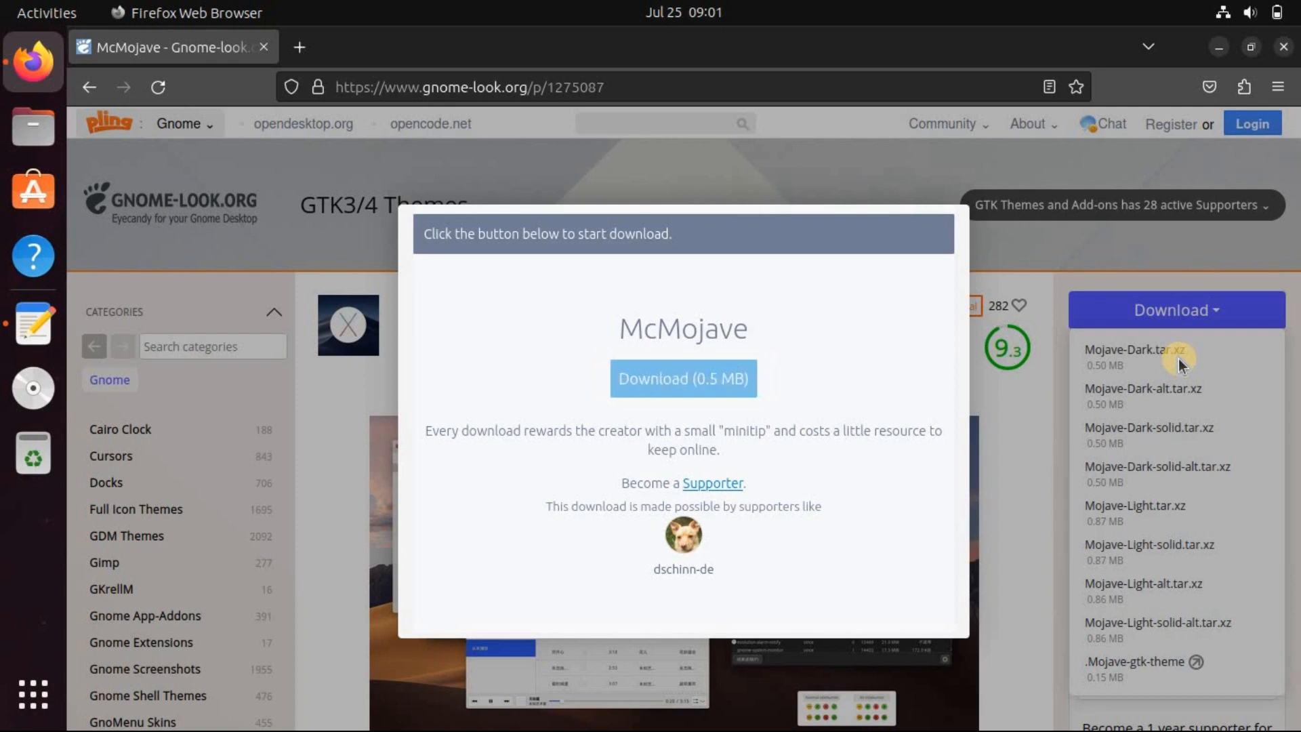
pyautogui.click(693, 381)
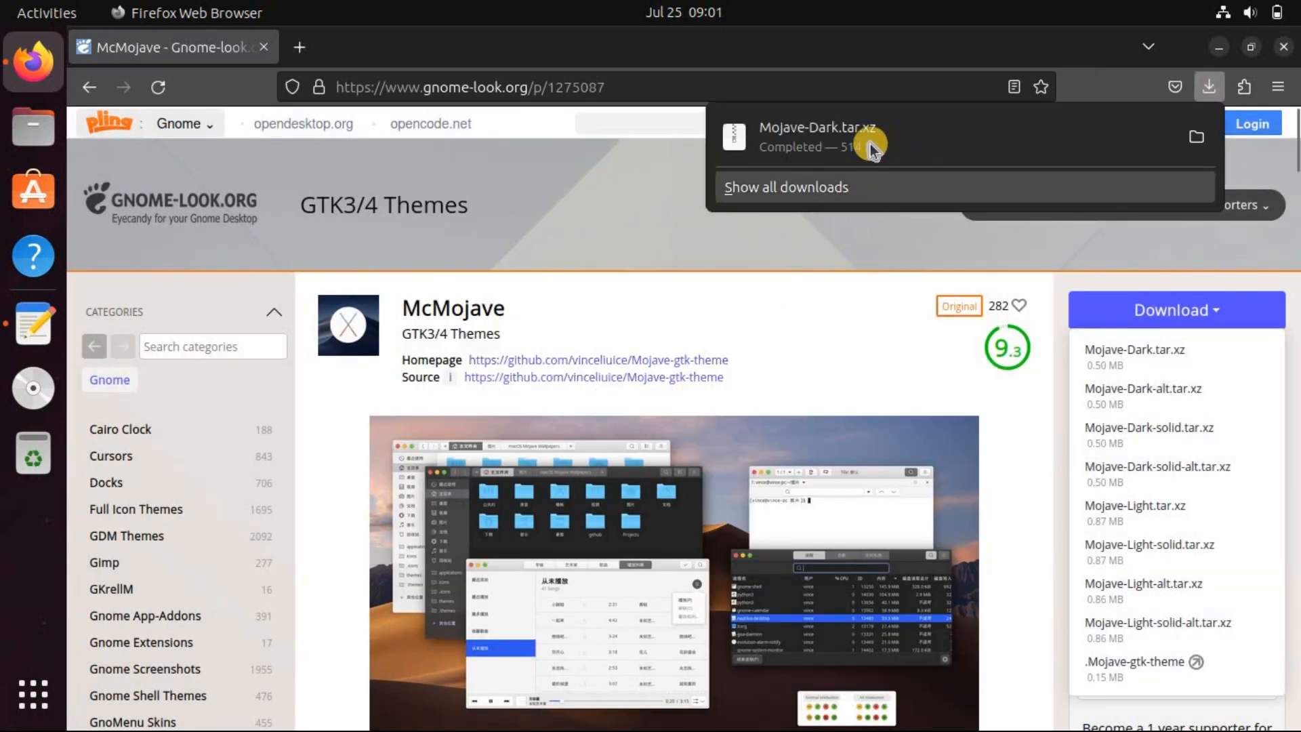
# - Extract Mojave-Dark.tar.xz in the Downloads folder and copy the extracted Mojave-Dark folder
pyautogui.click(1200, 133)
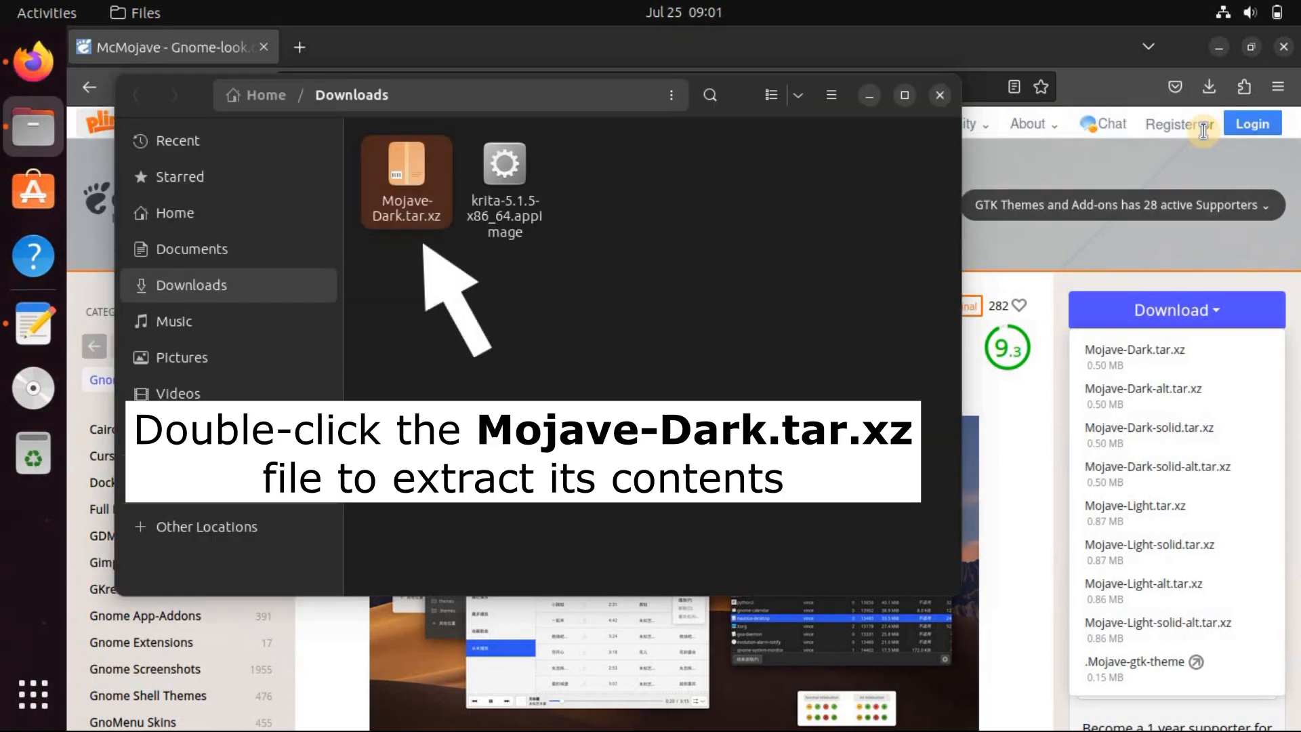
pyautogui.doubleClick(402, 185)
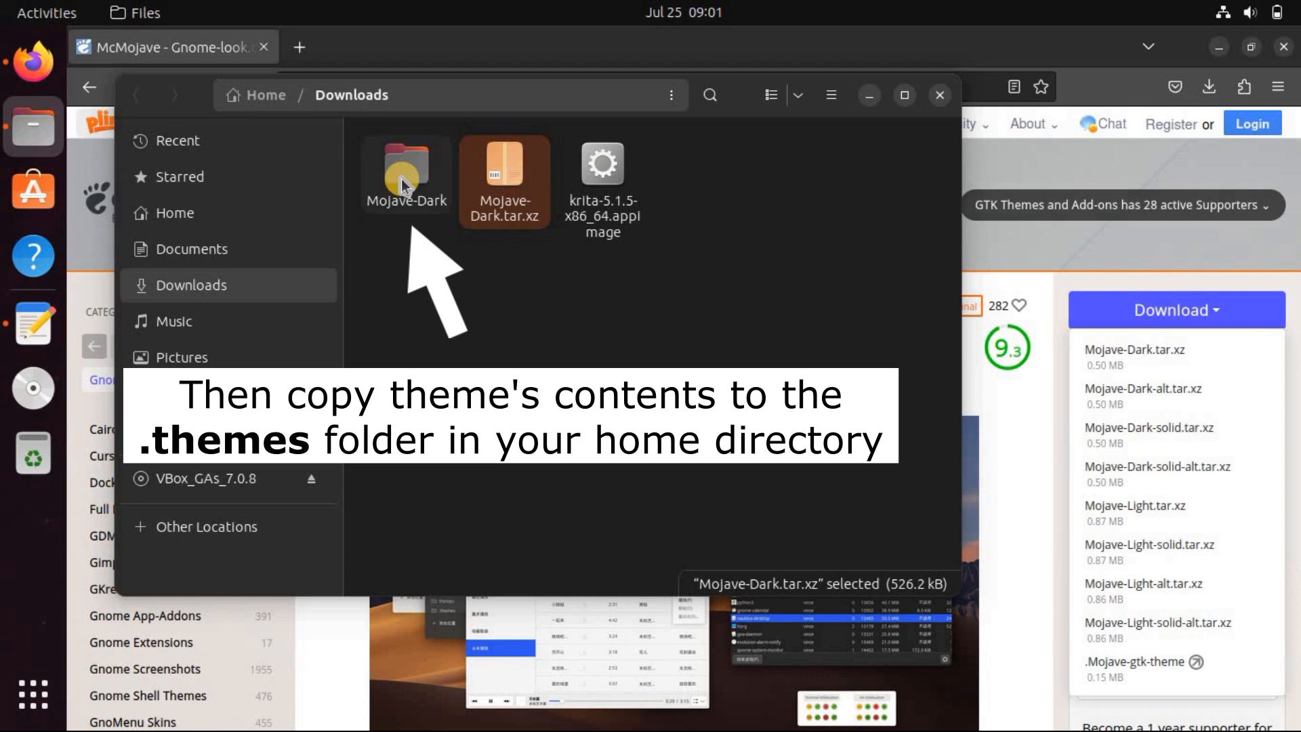
pyautogui.click(401, 179)
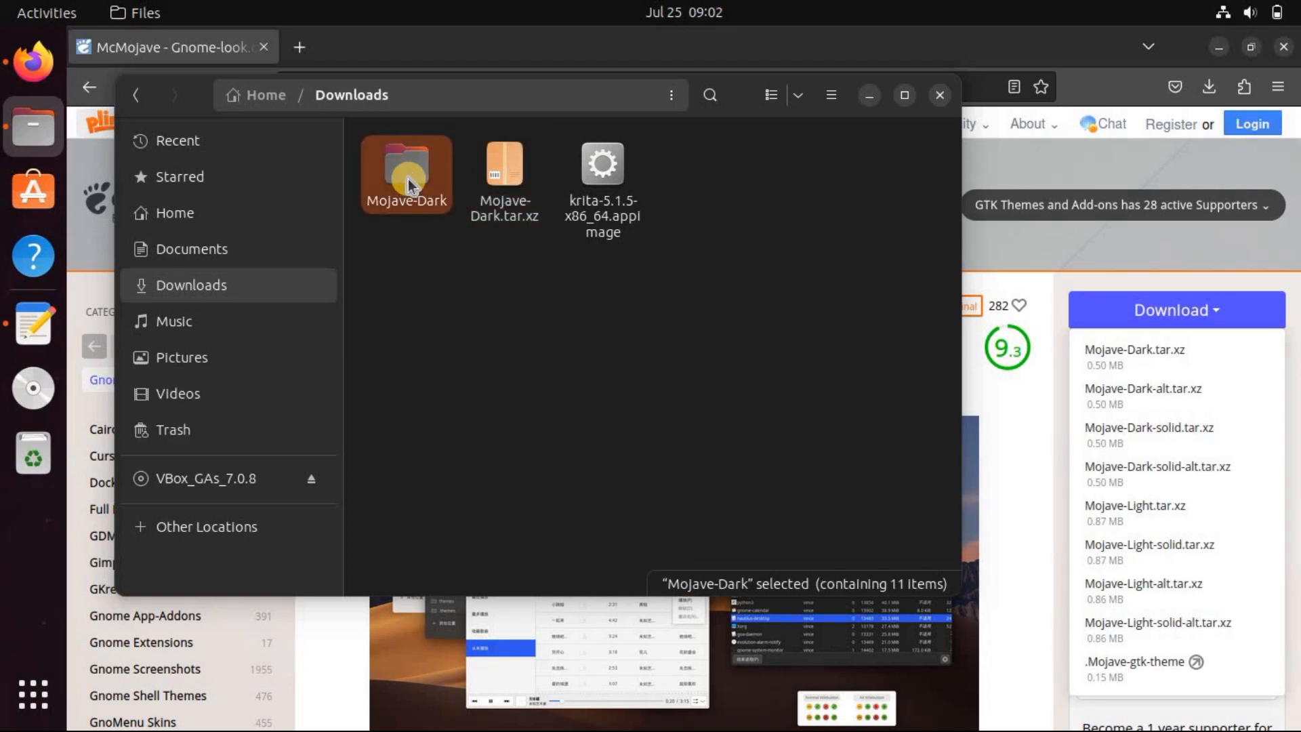
pyautogui.rightClick(408, 179)
pyautogui.click(450, 276)
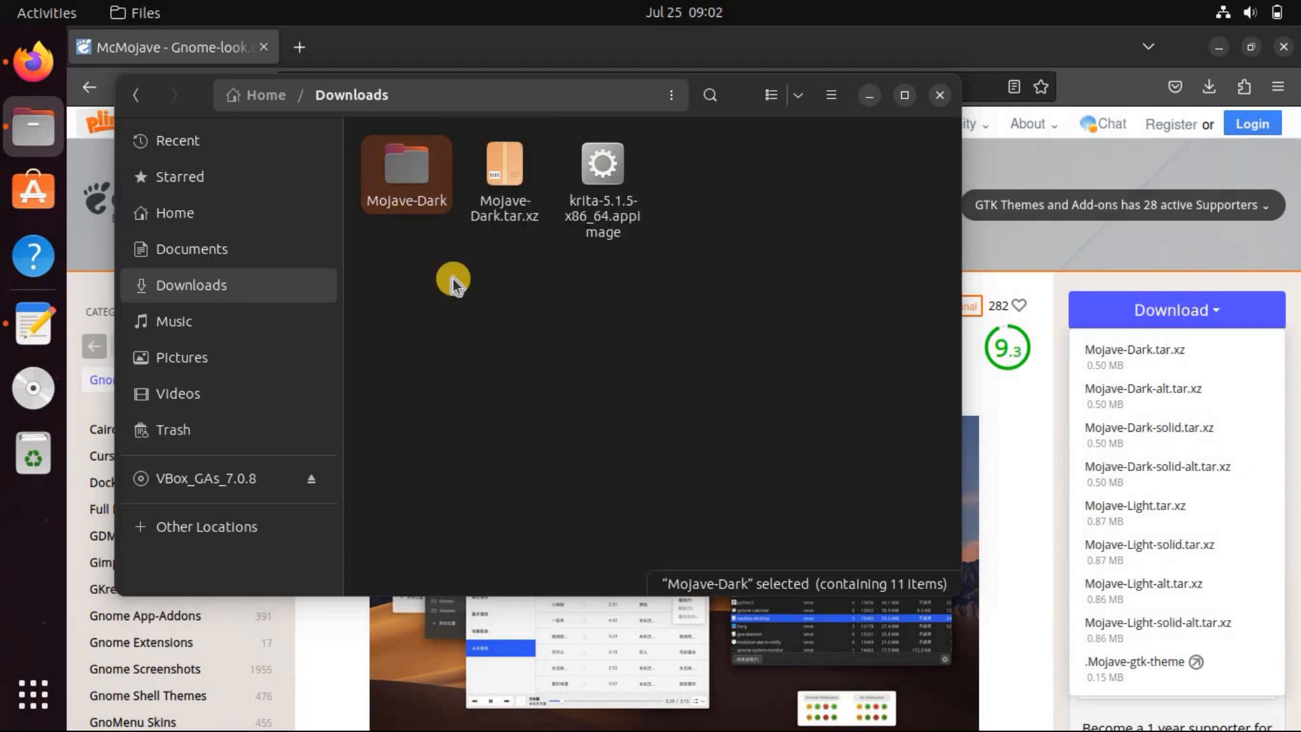
# - Show hidden files in the Home folder and look through it for a .themes folder
pyautogui.click(193, 215)
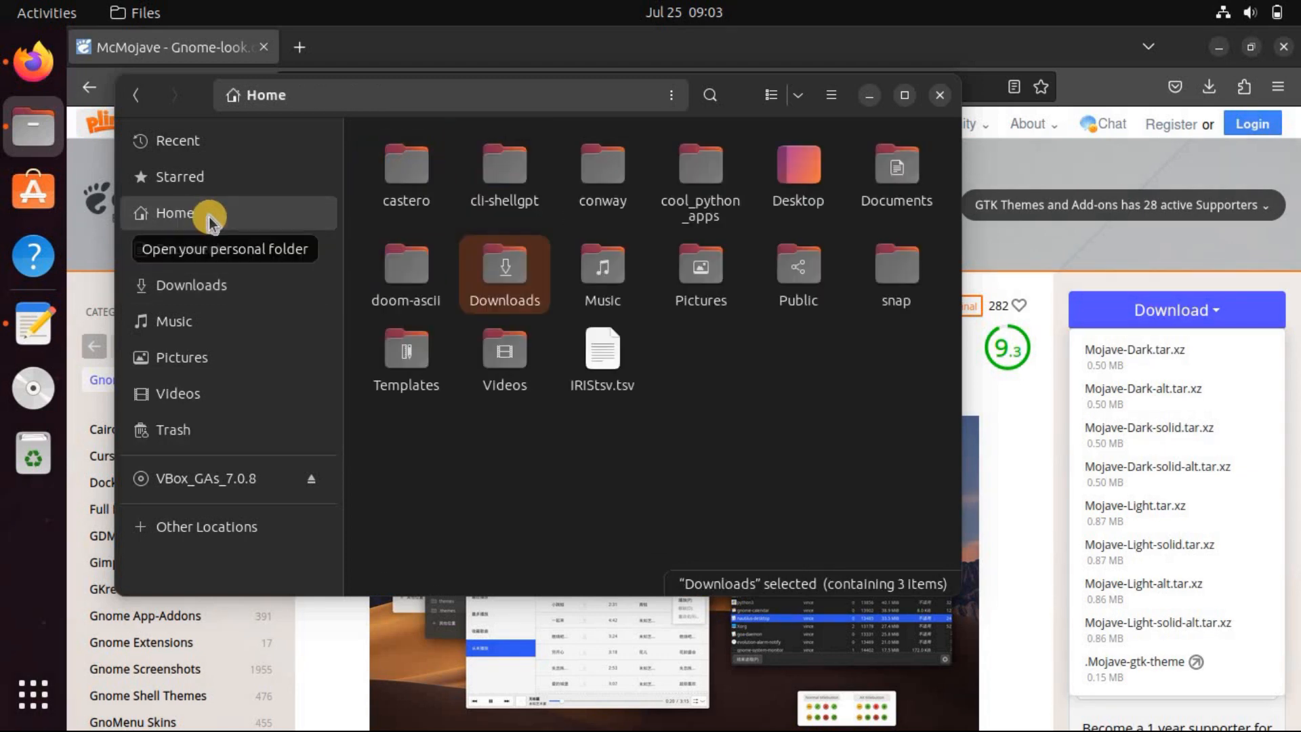
pyautogui.click(831, 98)
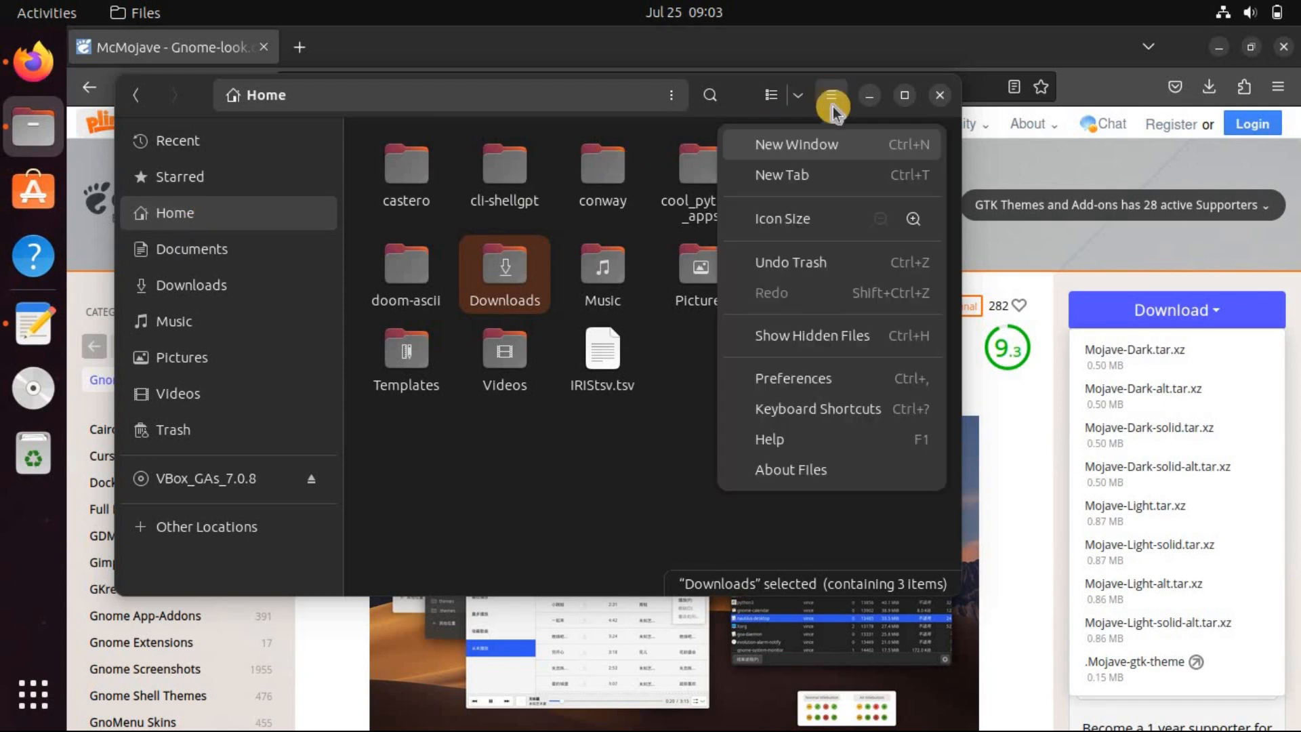
pyautogui.click(809, 340)
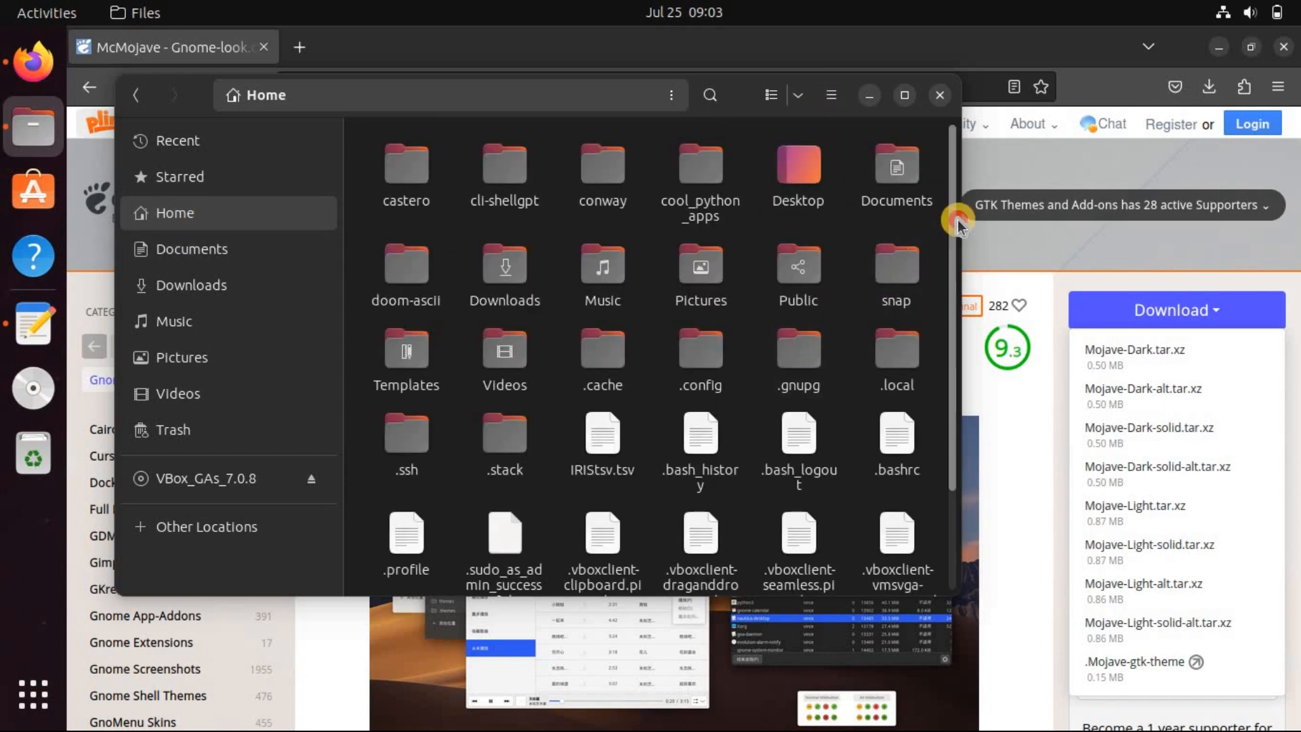
pyautogui.scroll(-3, 959, 284)
pyautogui.scroll(3, 959, 244)
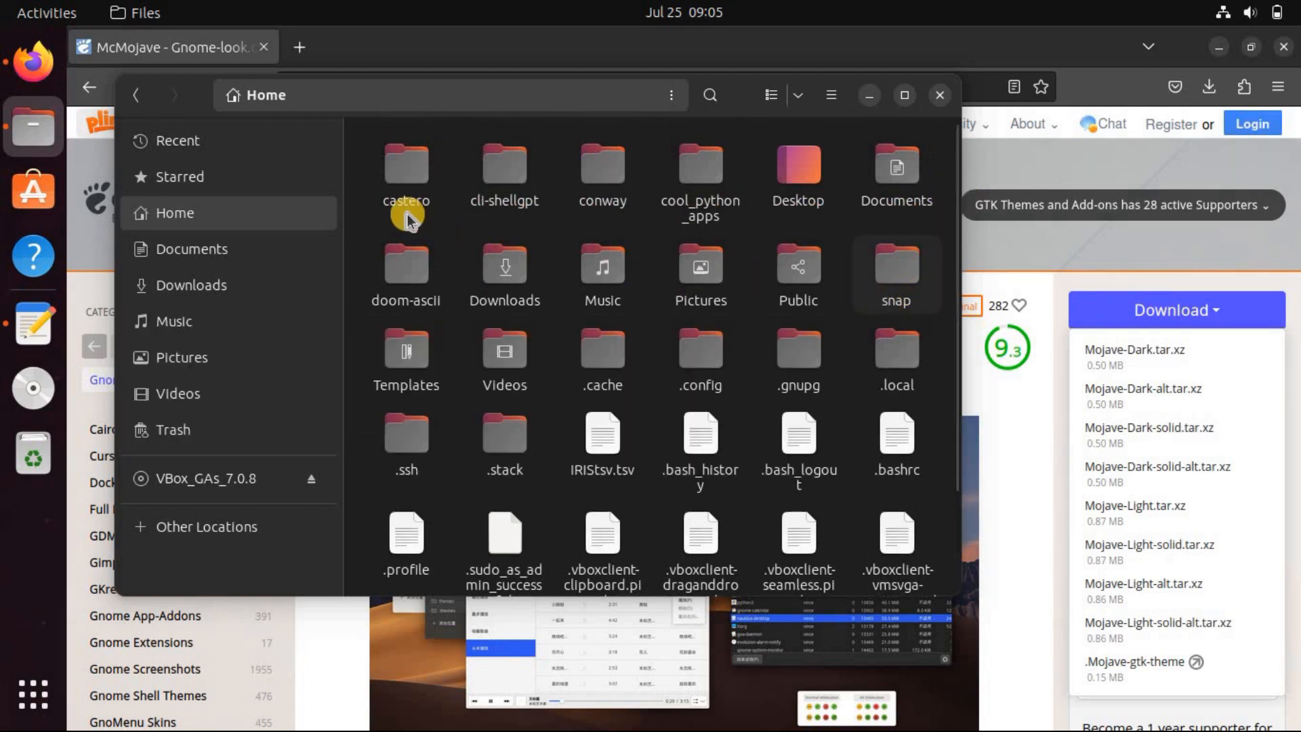
# - Create a .themes folder in the Home folder and paste the copied Mojave-Dark folder into it
pyautogui.rightClick(366, 230)
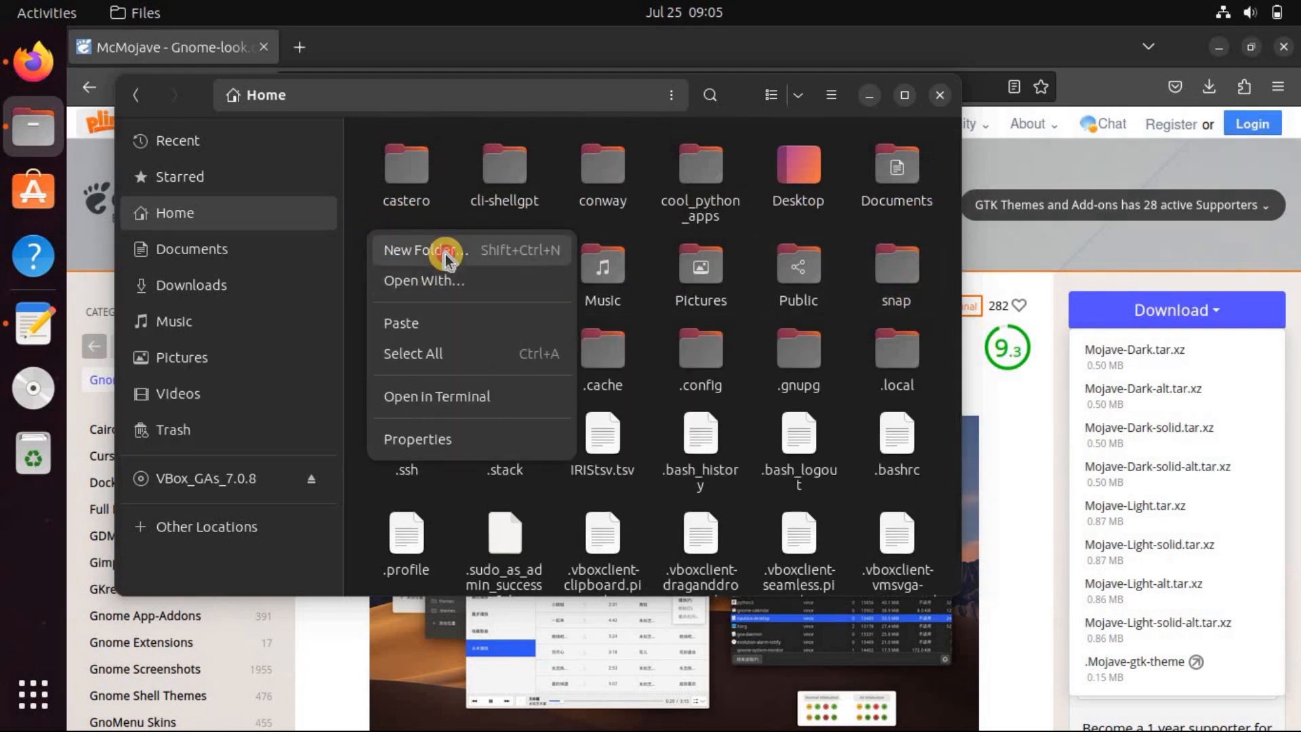
pyautogui.click(444, 254)
pyautogui.write('.themes')
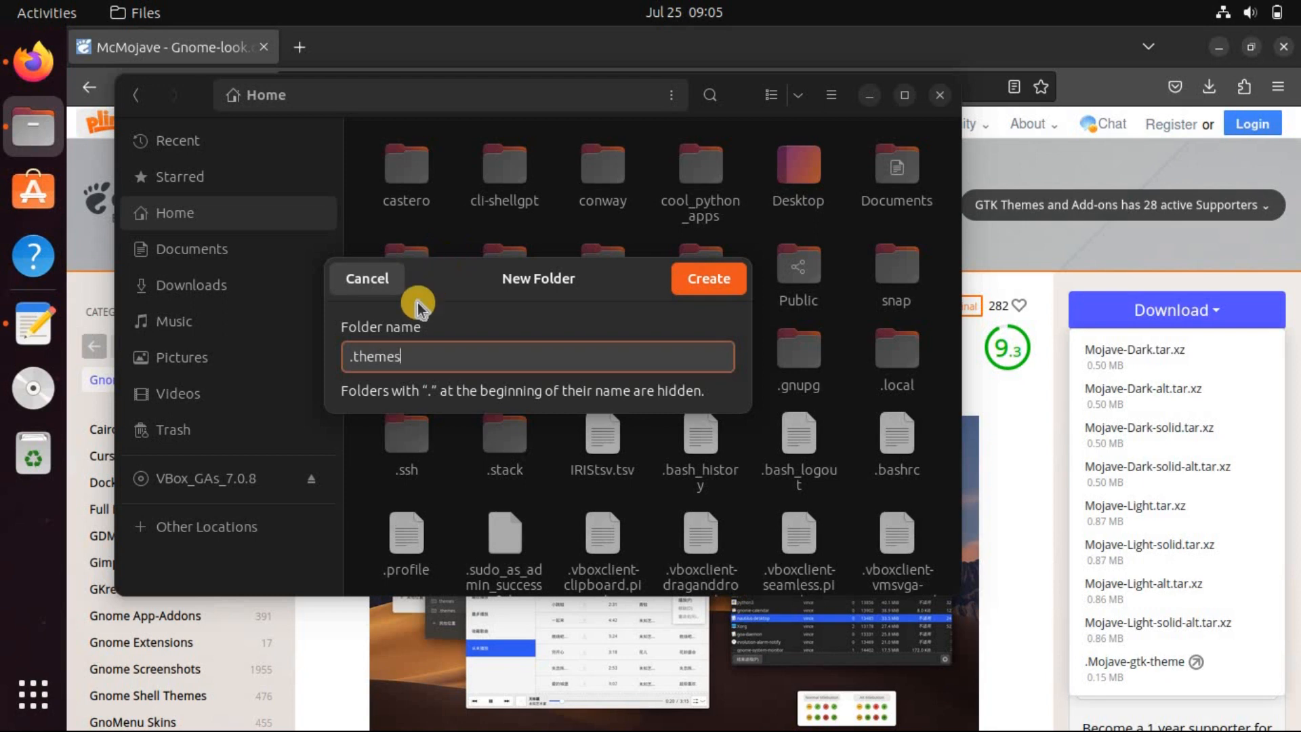
pyautogui.click(704, 280)
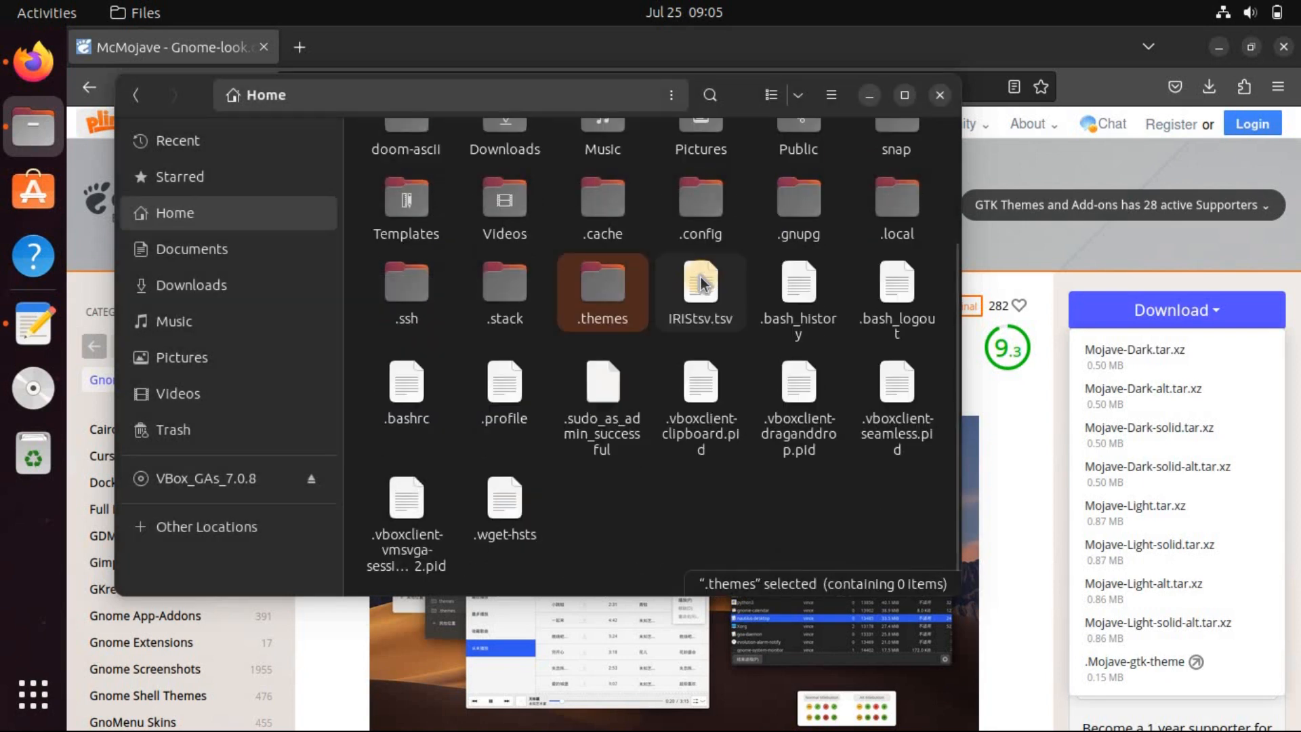
pyautogui.doubleClick(611, 299)
pyautogui.rightClick(572, 254)
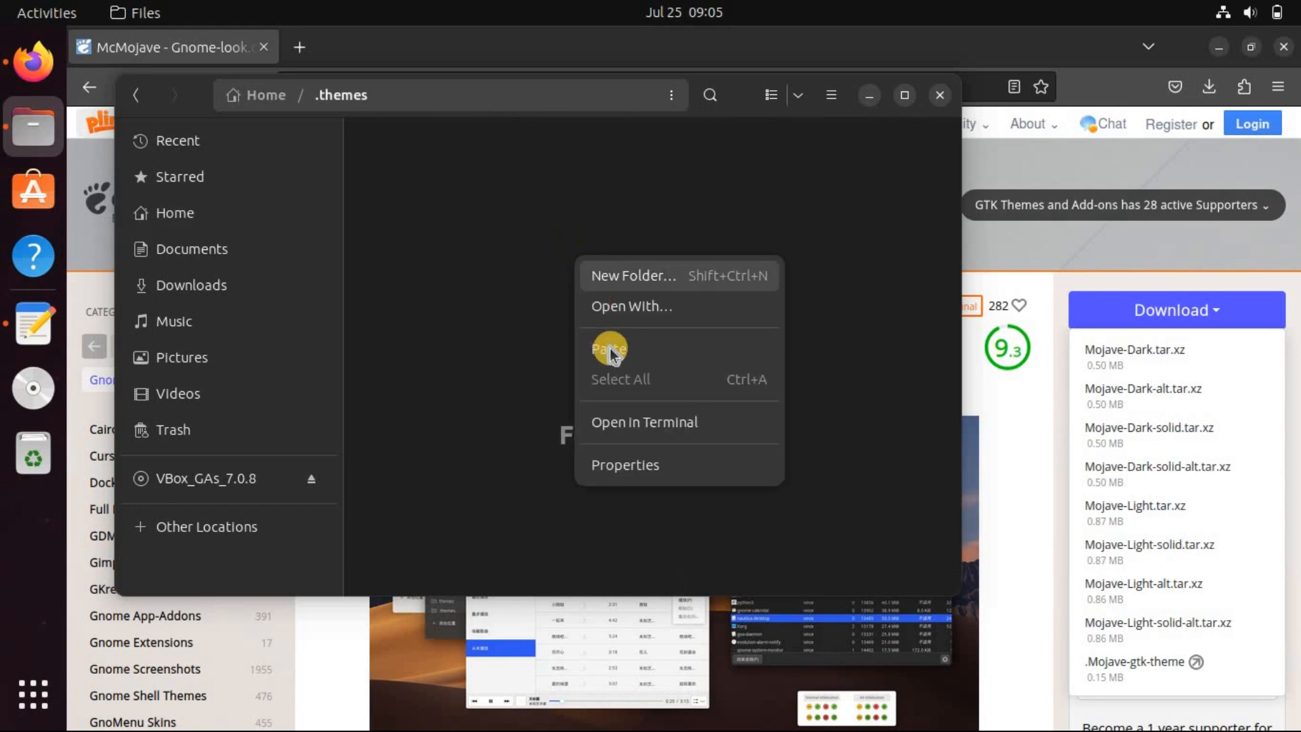
pyautogui.click(611, 351)
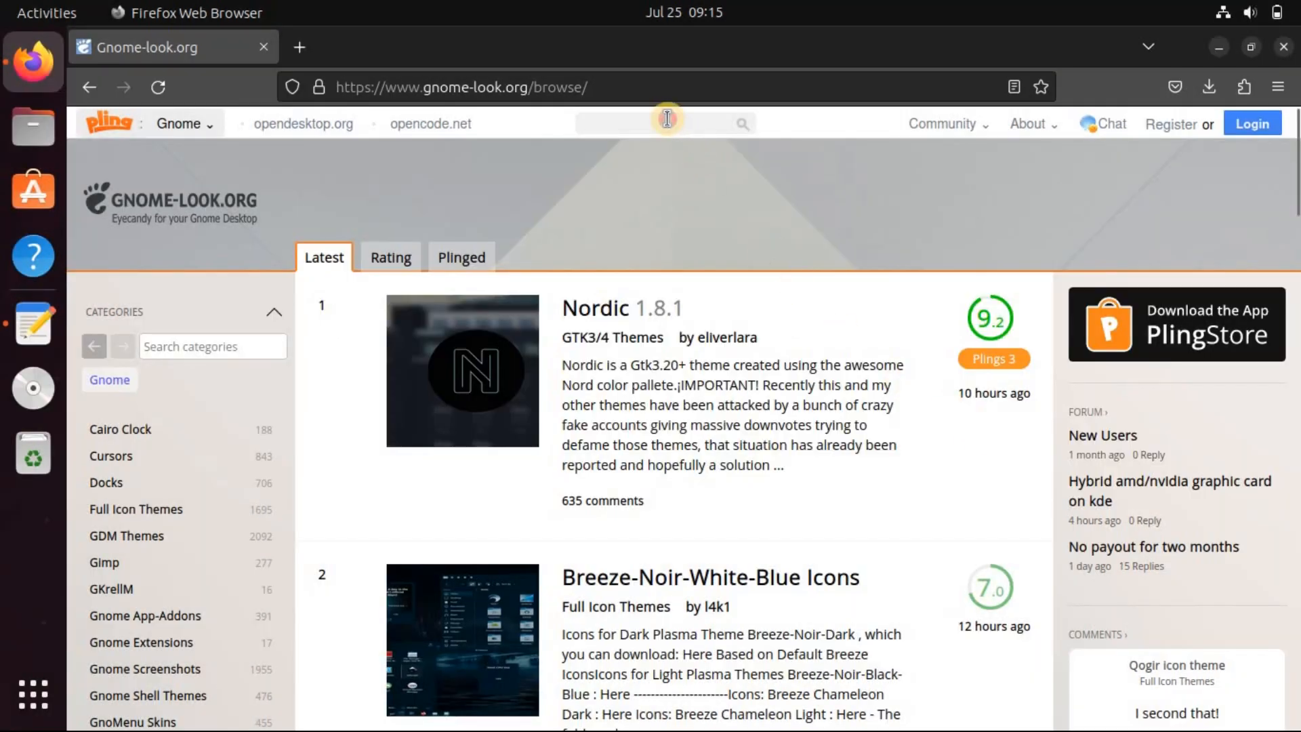
# - Search gnome-look.org for "mojave ct icons" and open the Mojave CT icons product
pyautogui.click(667, 119)
pyautogui.write('mojave')
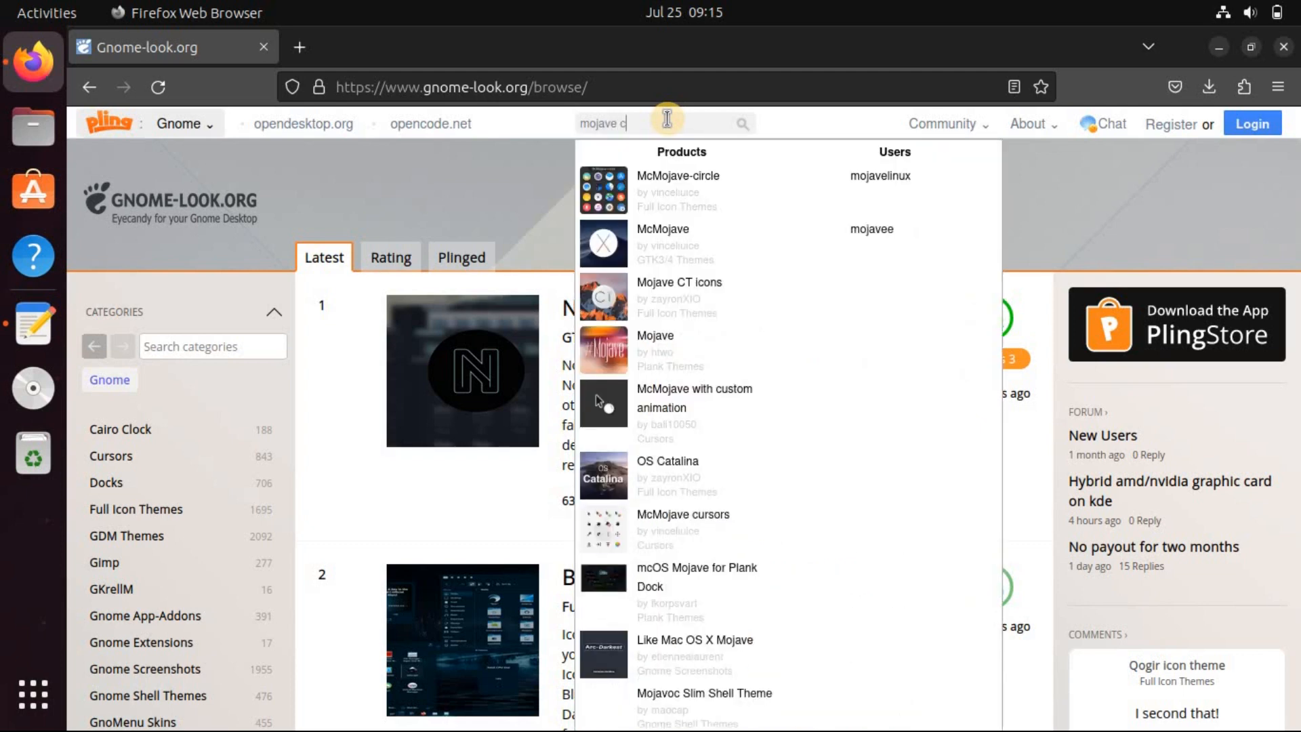
pyautogui.write(' ct icons')
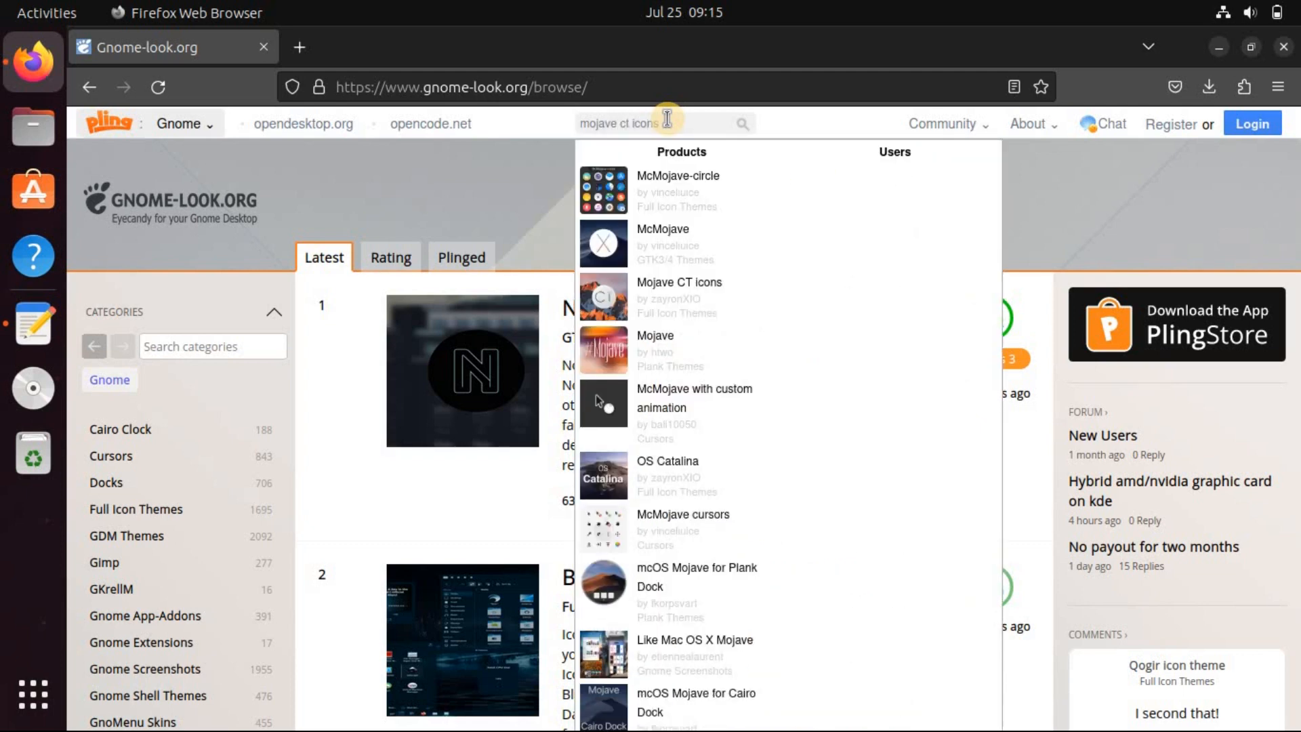
pyautogui.click(673, 180)
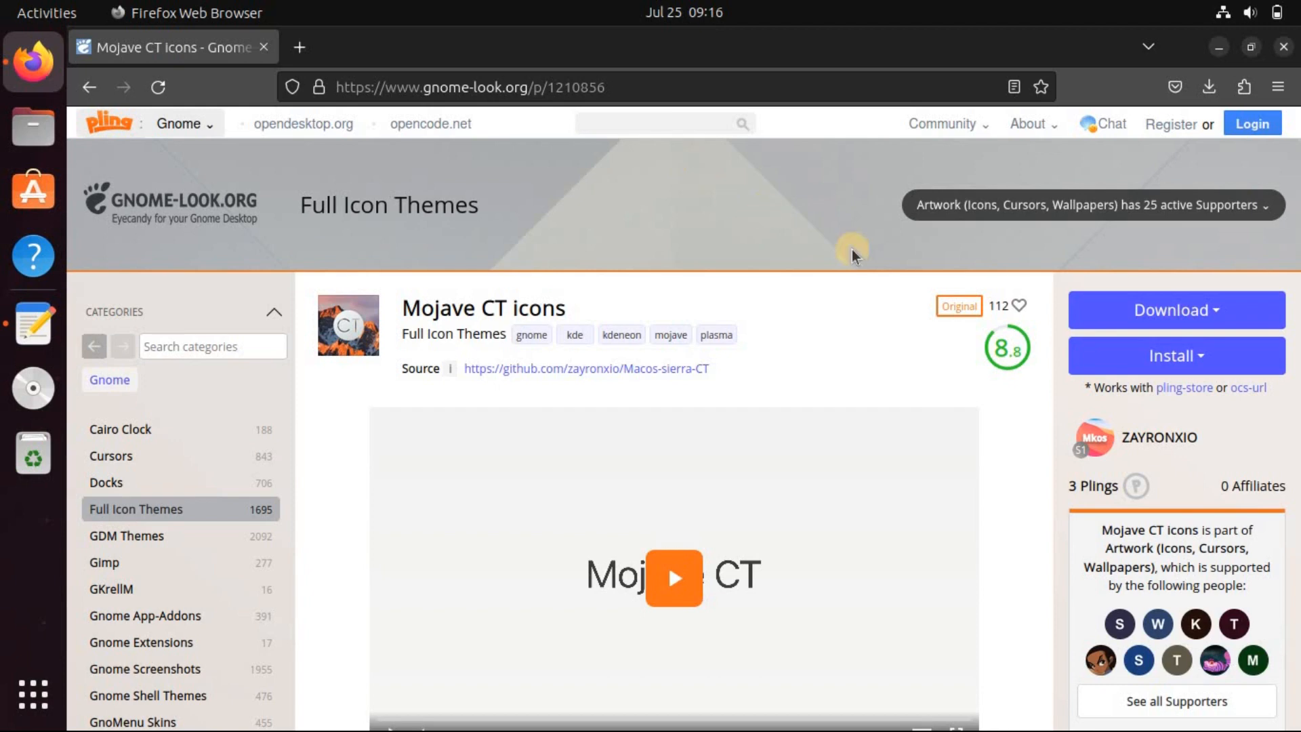
# - Download the Mojave-CT-Black.tar.xz file of the Mojave CT icons
pyautogui.click(1209, 313)
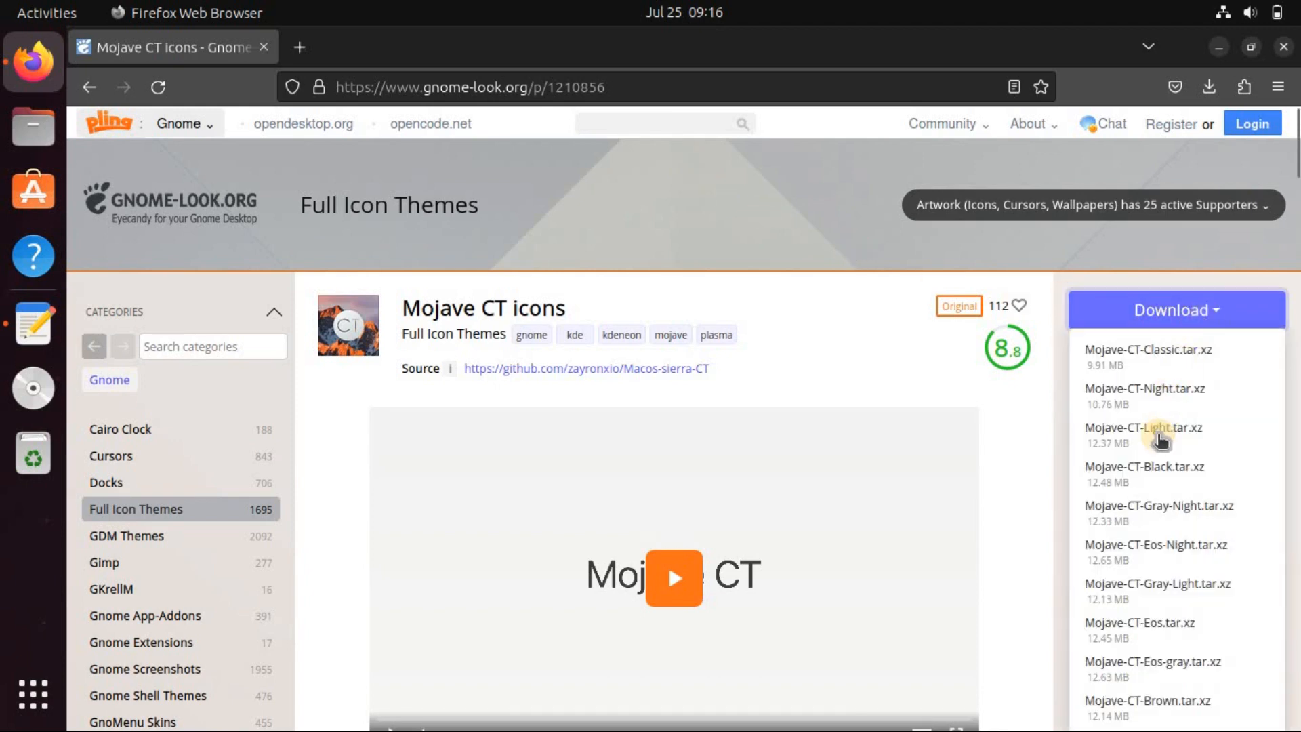
pyautogui.click(1149, 478)
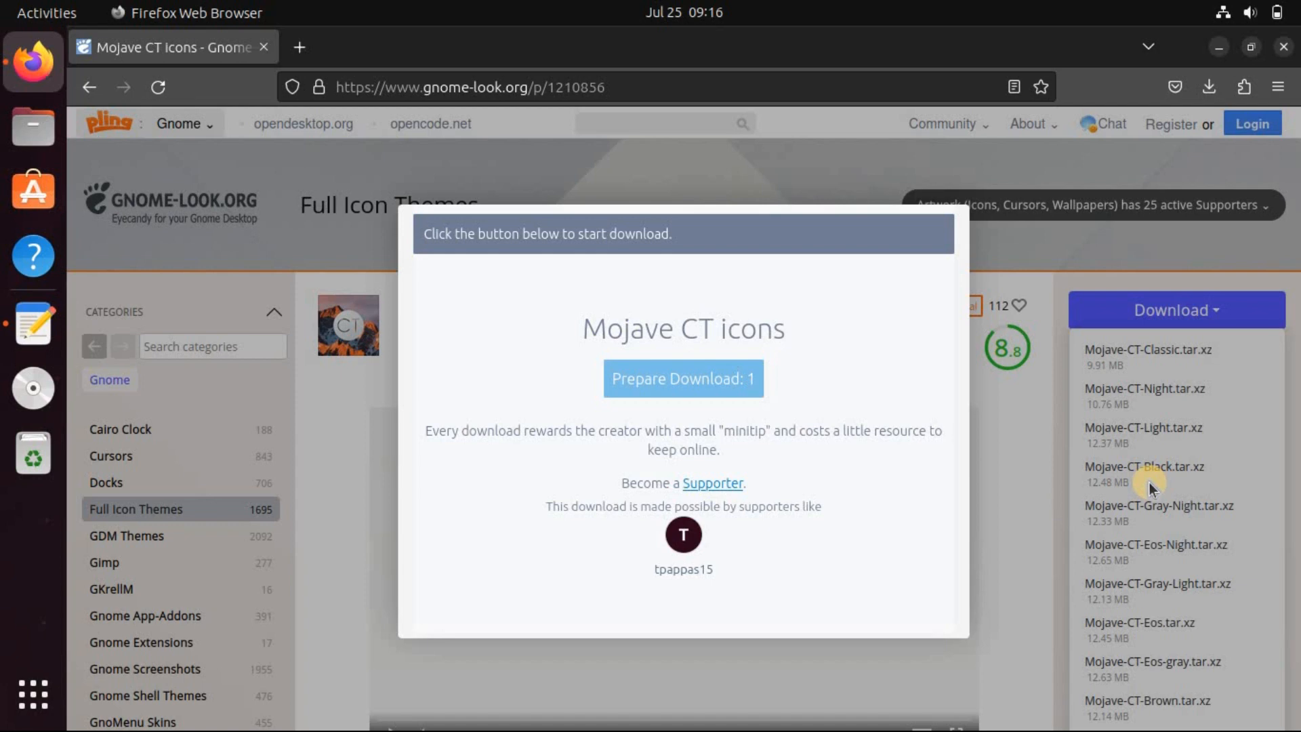
pyautogui.click(717, 386)
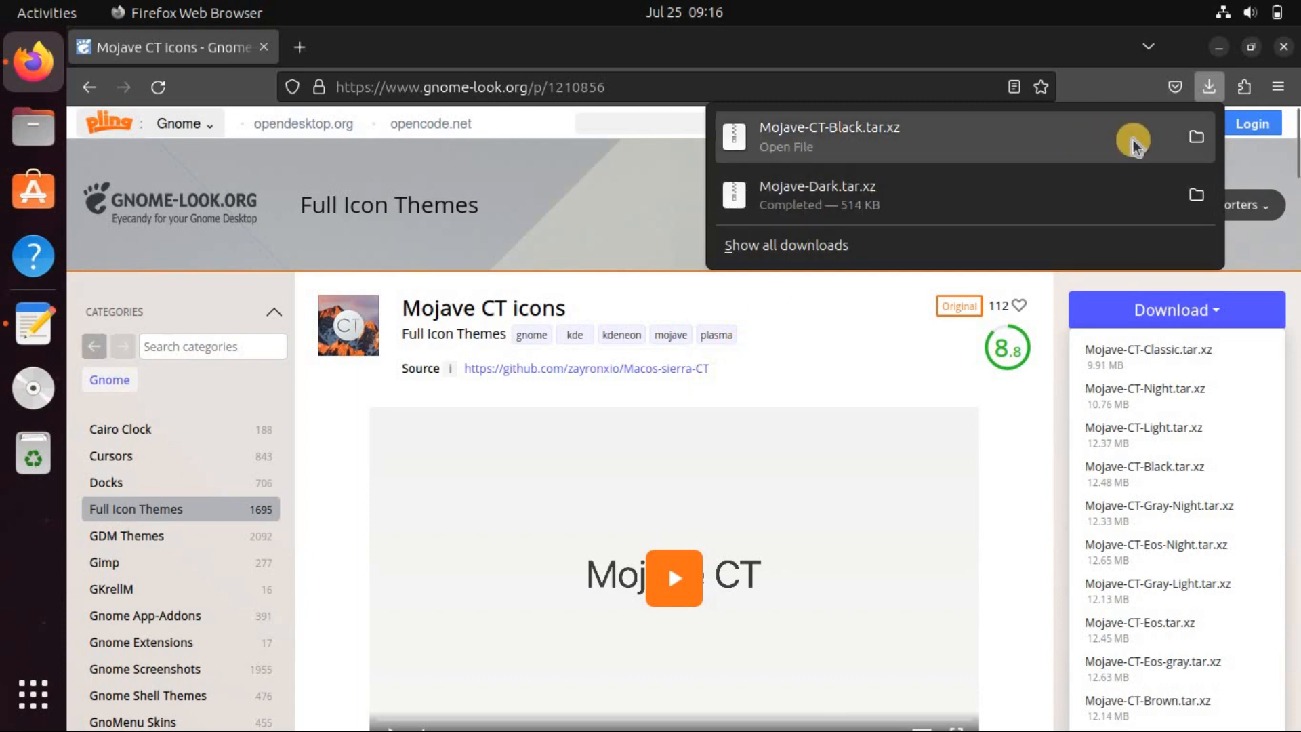
# - Extract Mojave-CT-Black.tar.xz in the Downloads folder and copy the extracted Mojave-CT-Black folder
pyautogui.click(1196, 137)
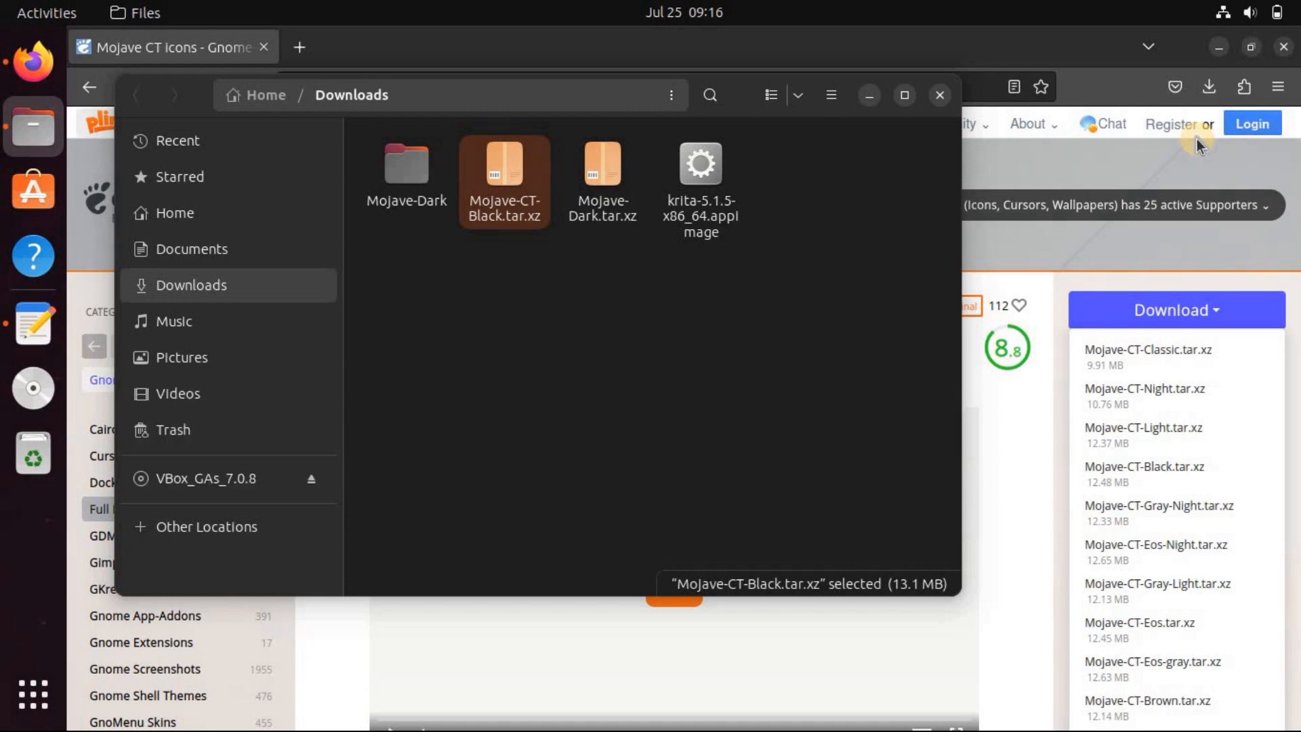
pyautogui.doubleClick(502, 183)
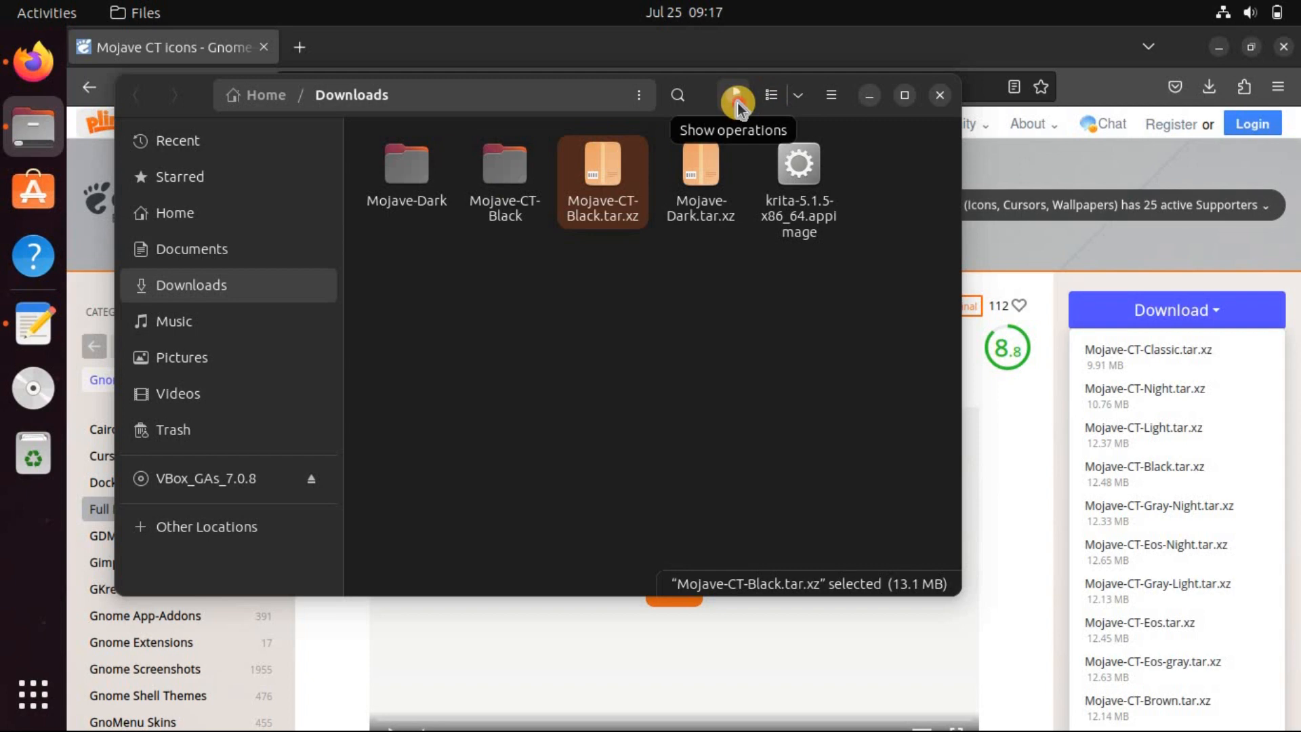
pyautogui.click(737, 103)
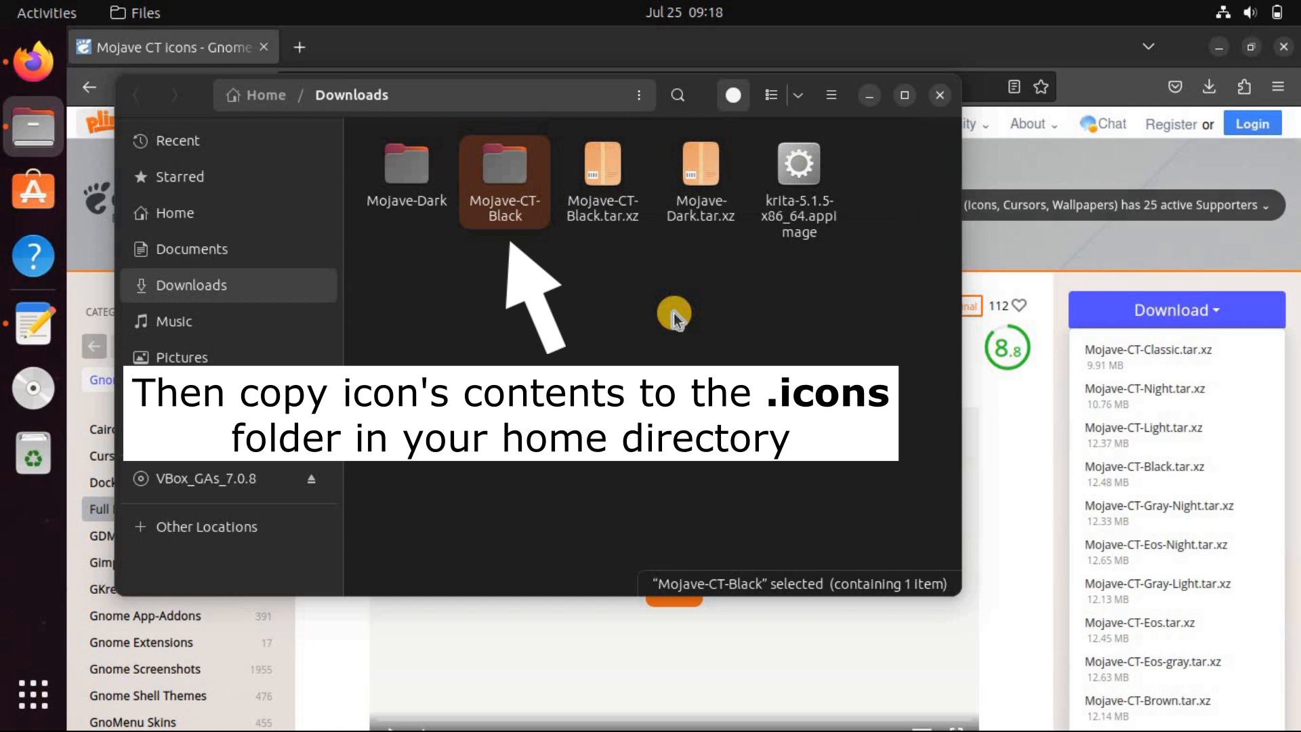
pyautogui.rightClick(515, 193)
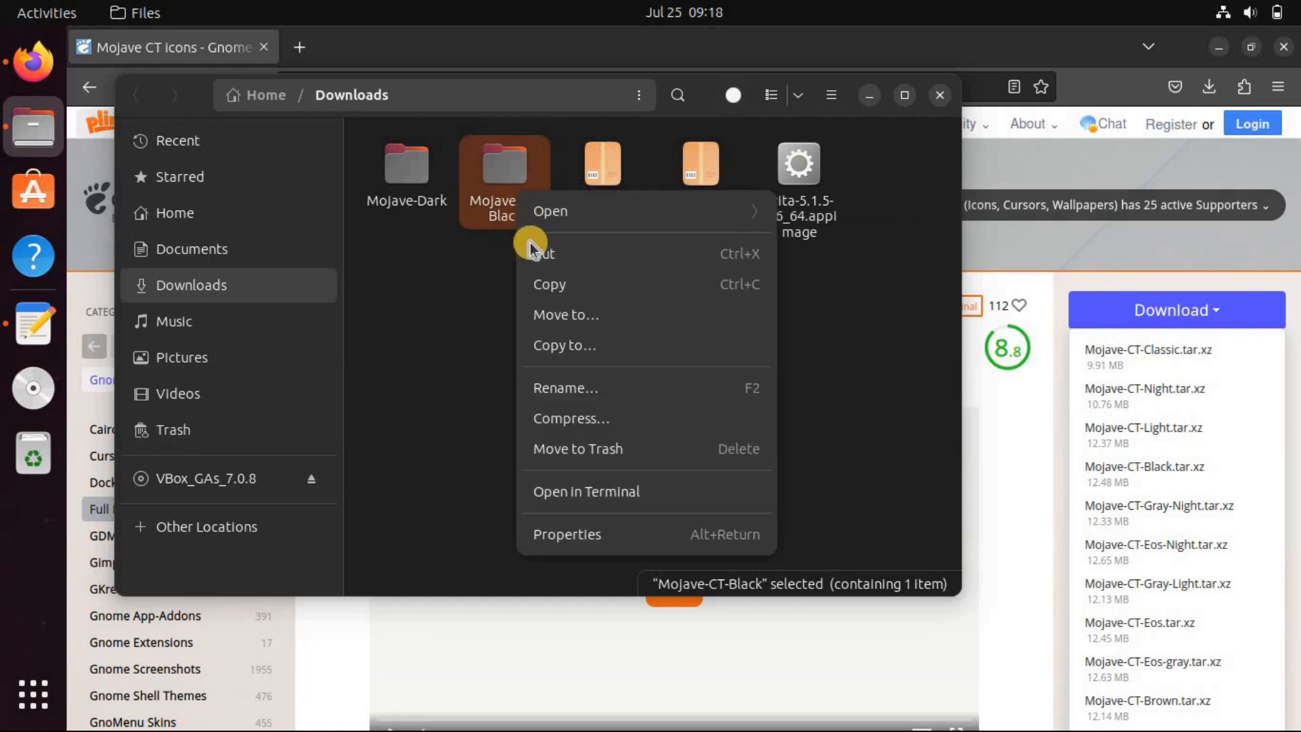
pyautogui.click(554, 285)
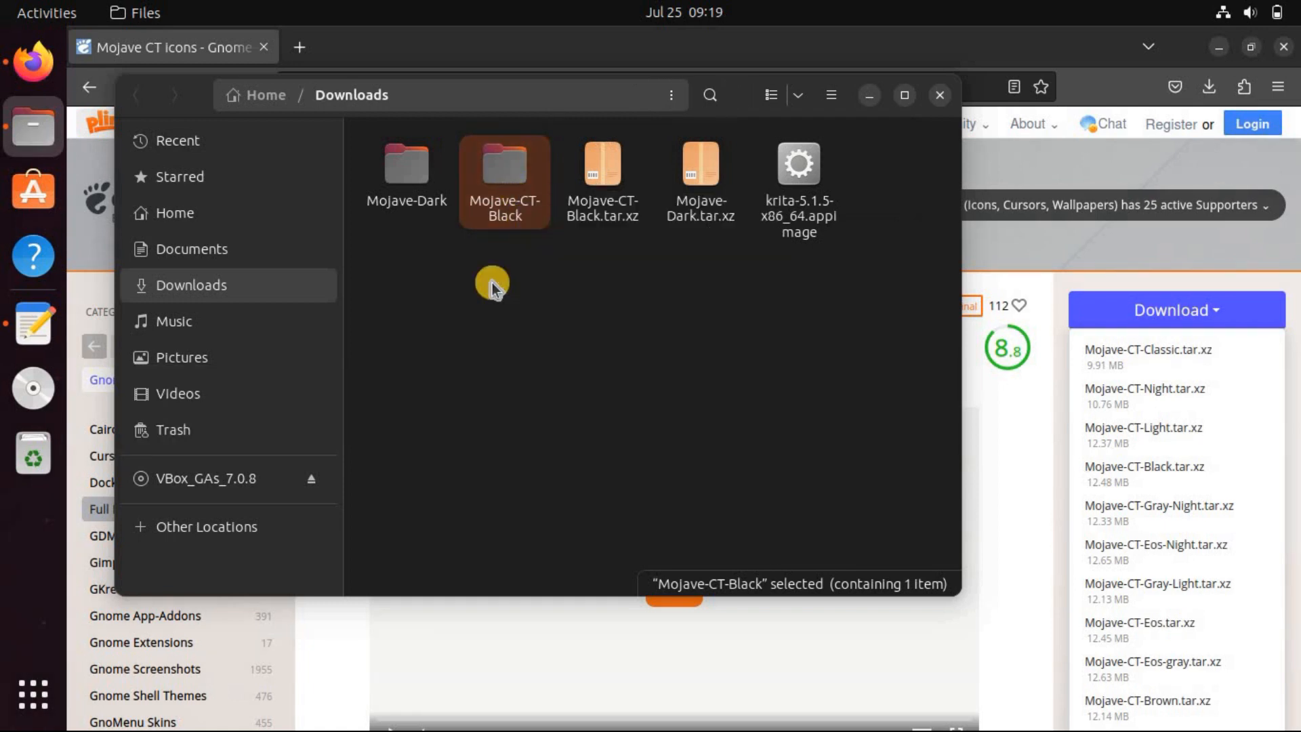
# - Show hidden files in the Home folder and create a folder named .icons there
pyautogui.click(190, 218)
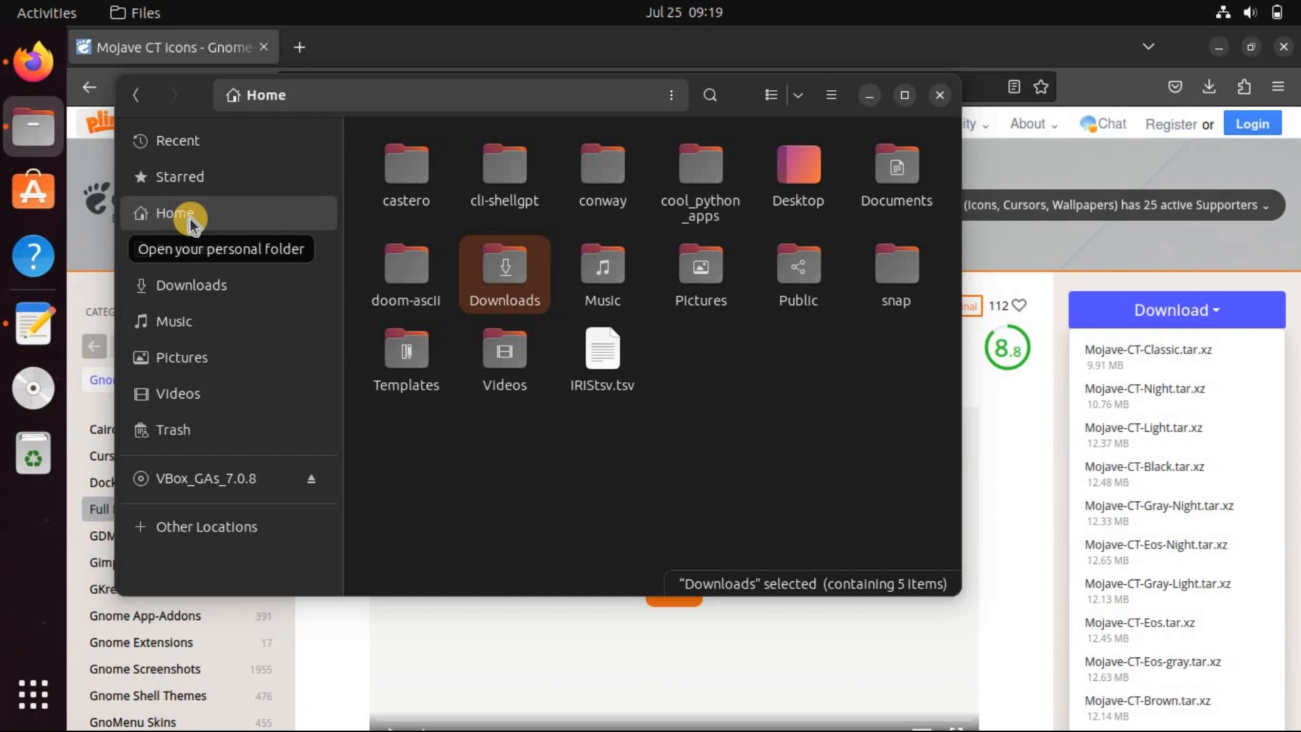
pyautogui.click(828, 96)
pyautogui.click(828, 337)
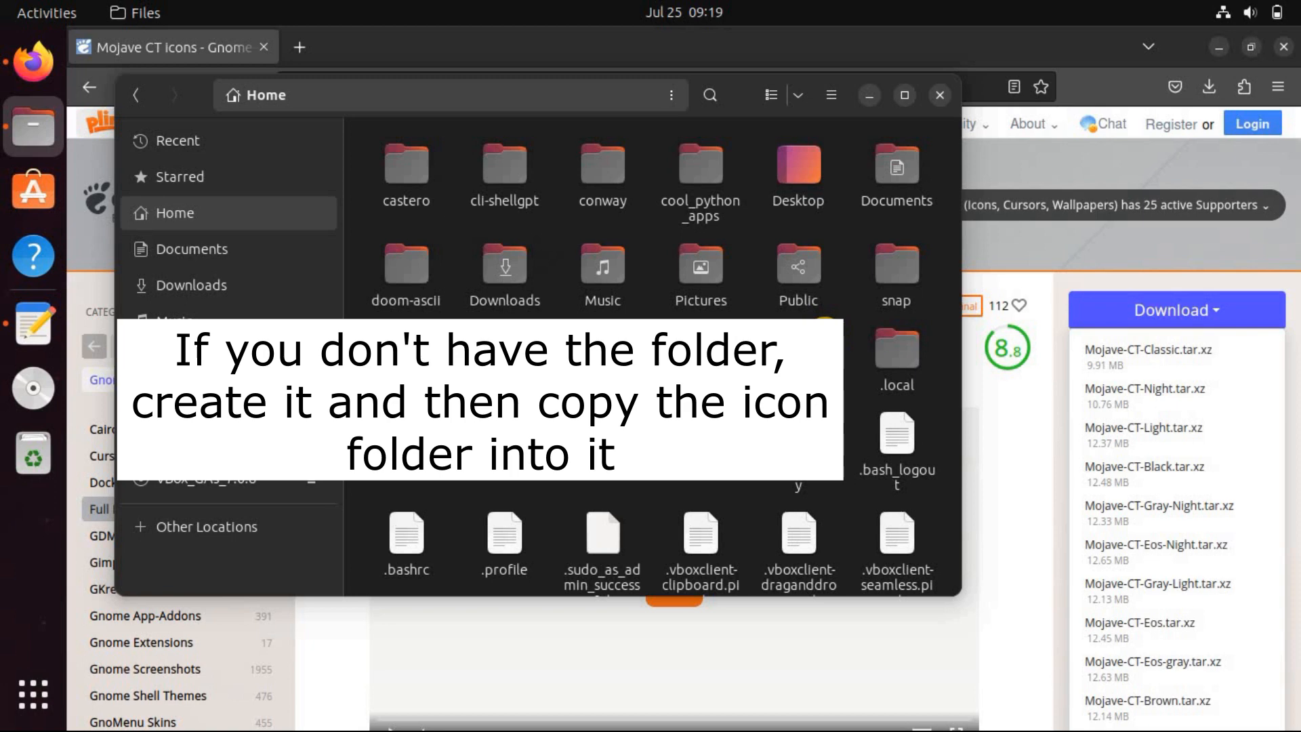
pyautogui.click(424, 428)
pyautogui.rightClick(353, 386)
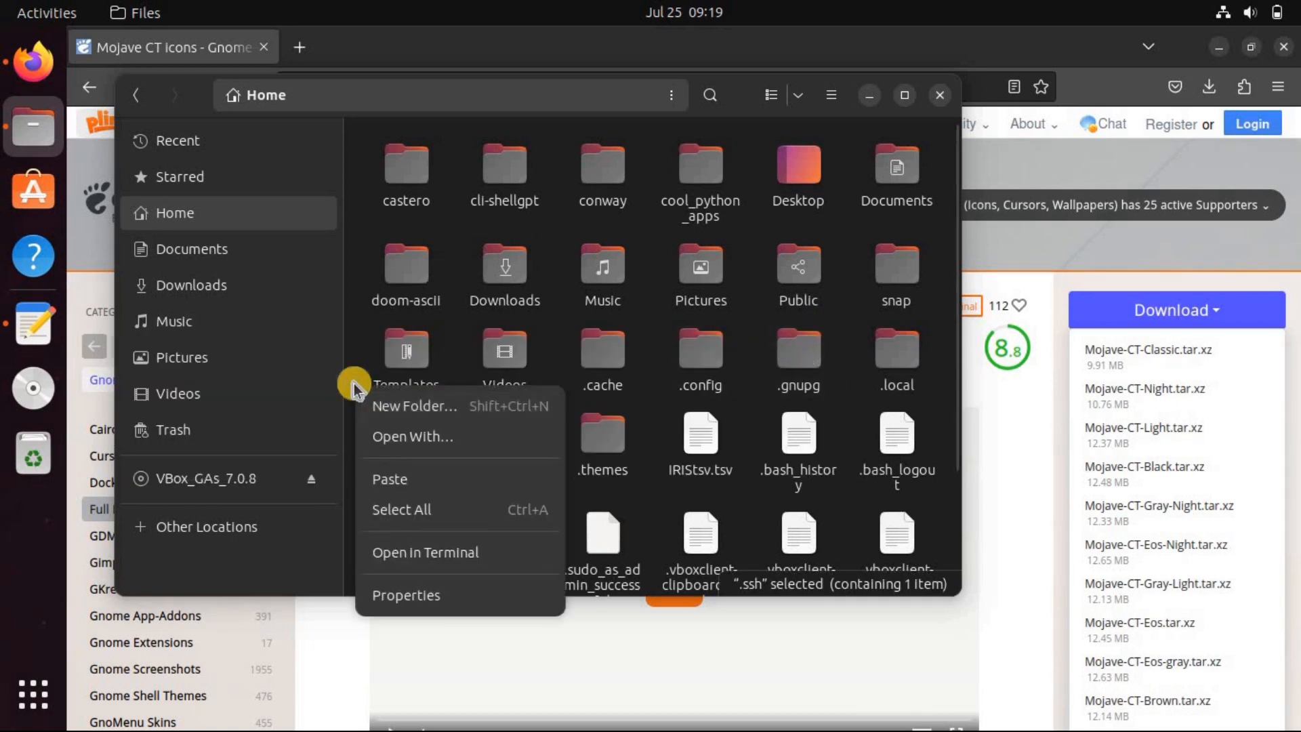
pyautogui.click(389, 404)
pyautogui.write('.Icons')
pyautogui.click(708, 279)
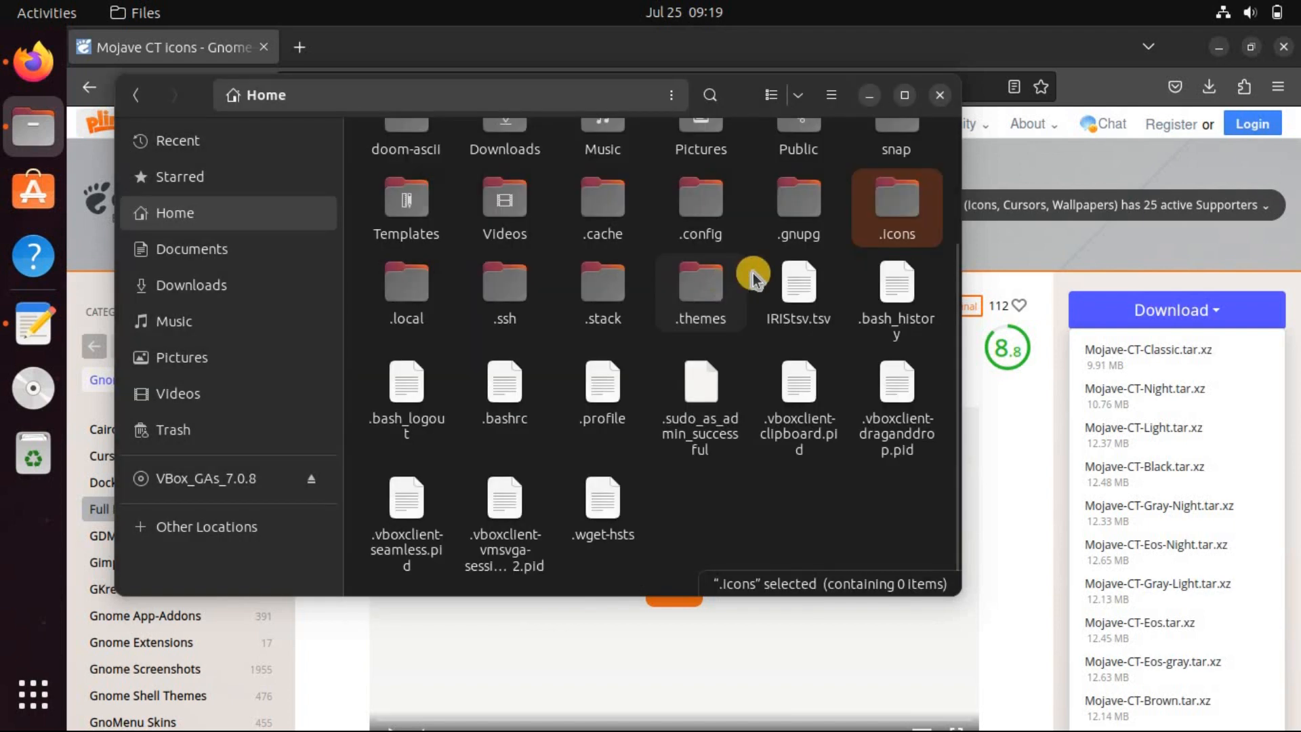
# - Paste the copied Mojave-CT-Black folder into the .icons folder
pyautogui.doubleClick(896, 210)
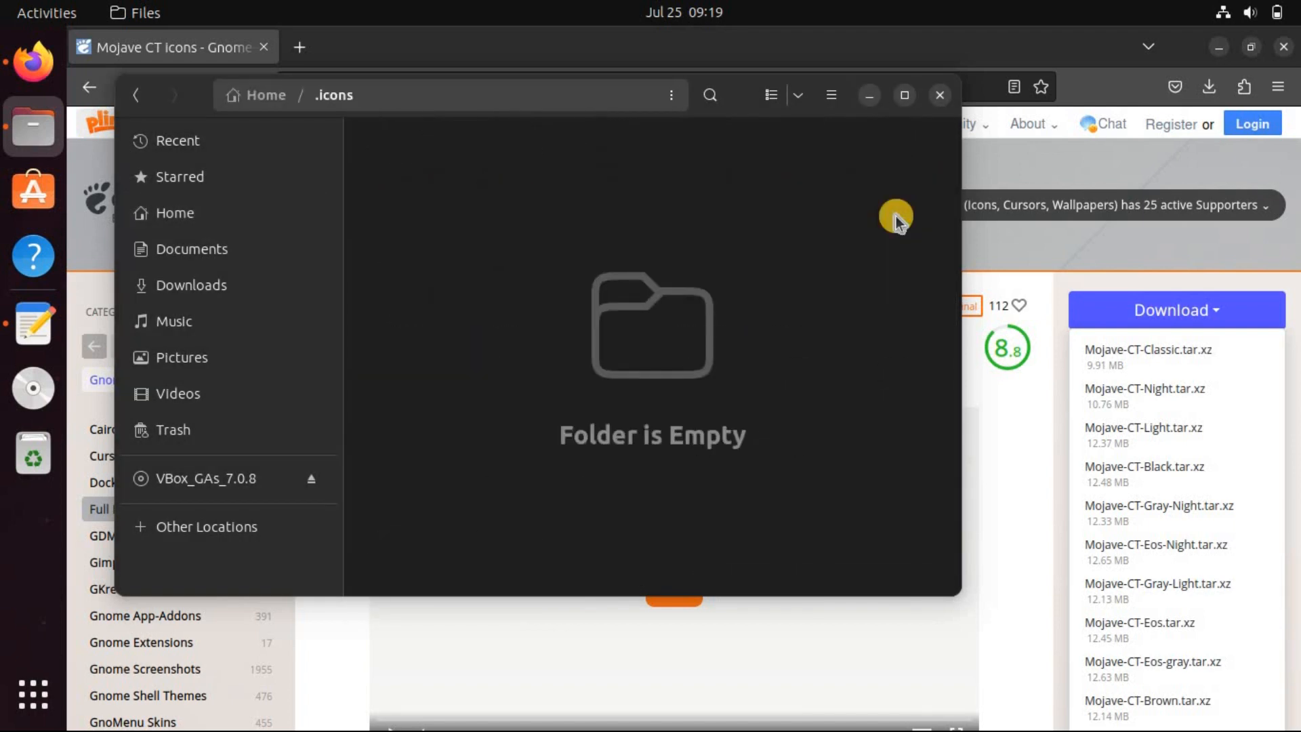
pyautogui.rightClick(591, 217)
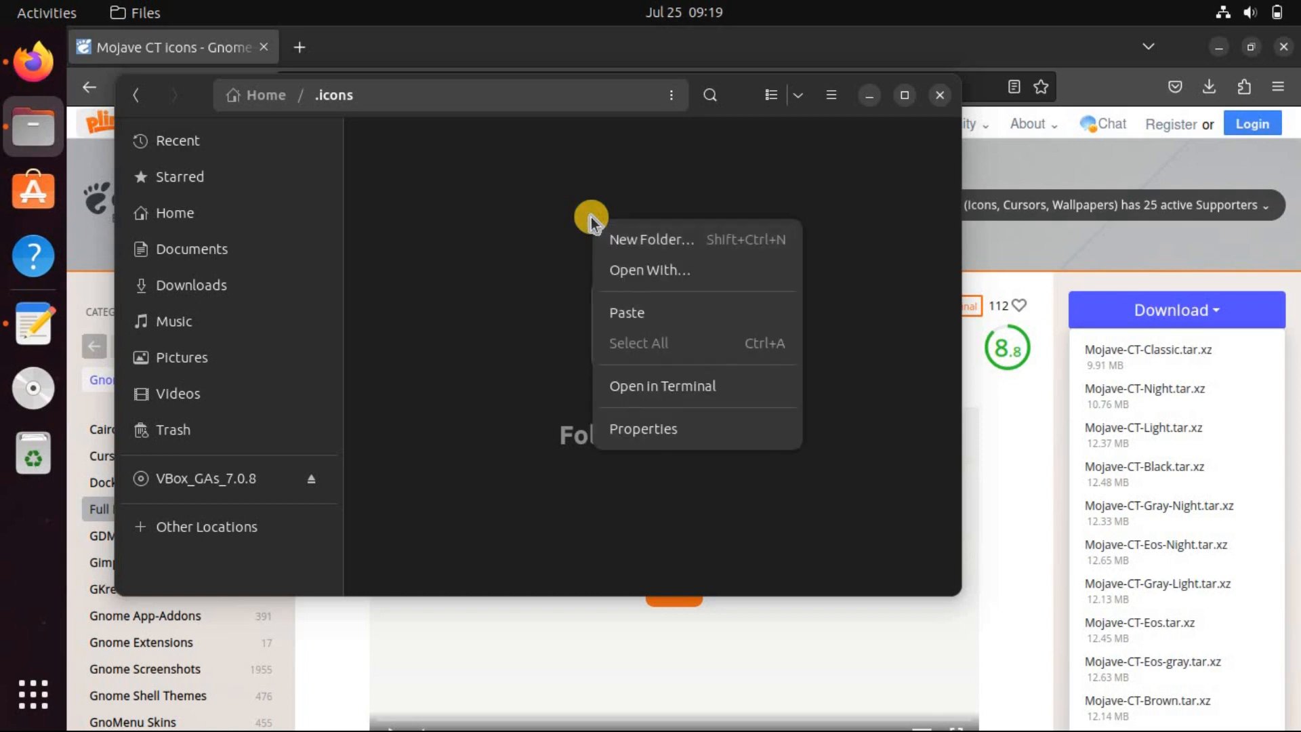
pyautogui.click(639, 324)
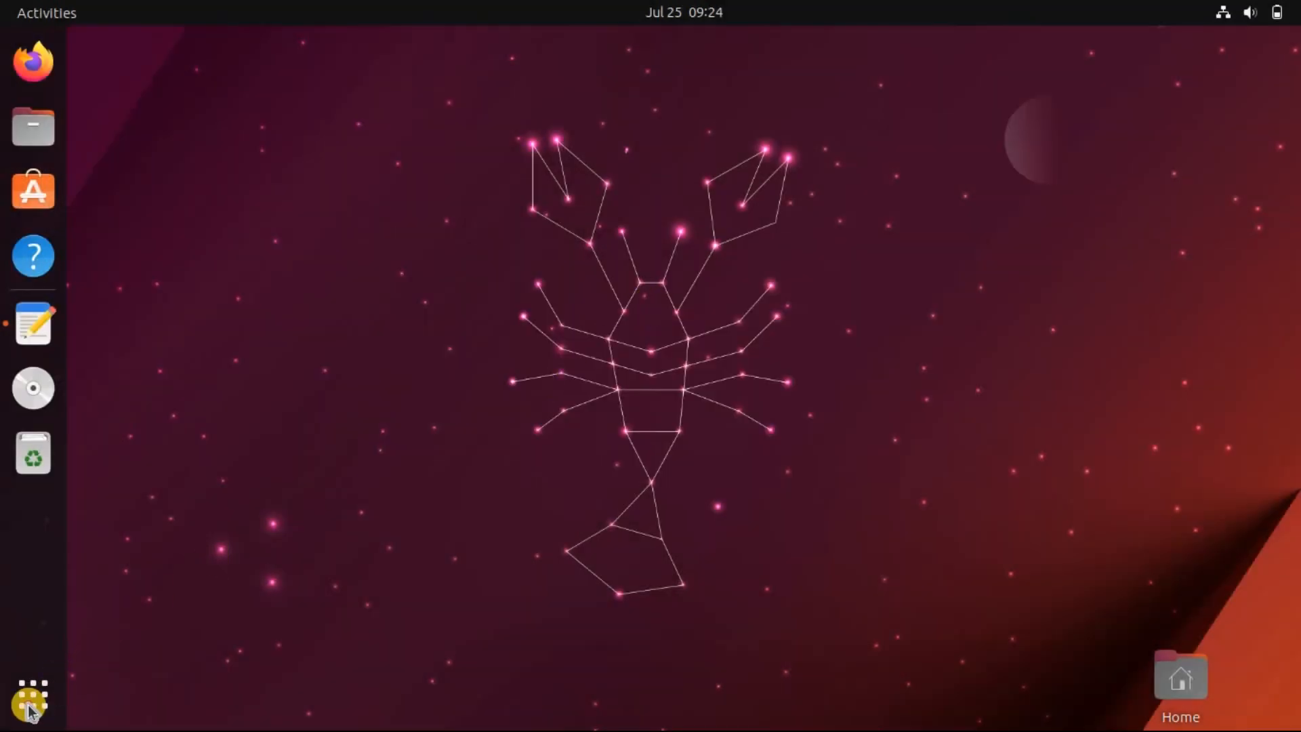
# - Open Tweaks and set the Icons theme in its appearance settings to Mojave-CT-Black
pyautogui.click(30, 696)
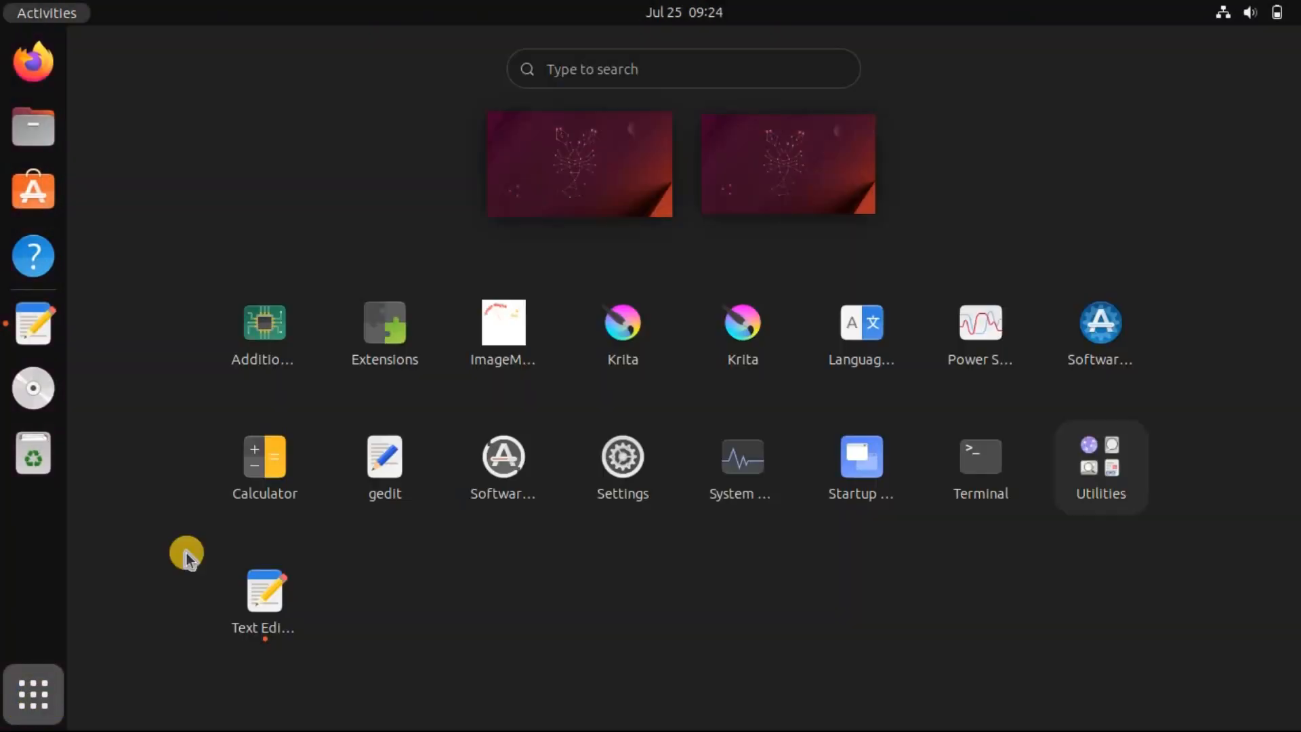
pyautogui.click(596, 70)
pyautogui.write('tweak')
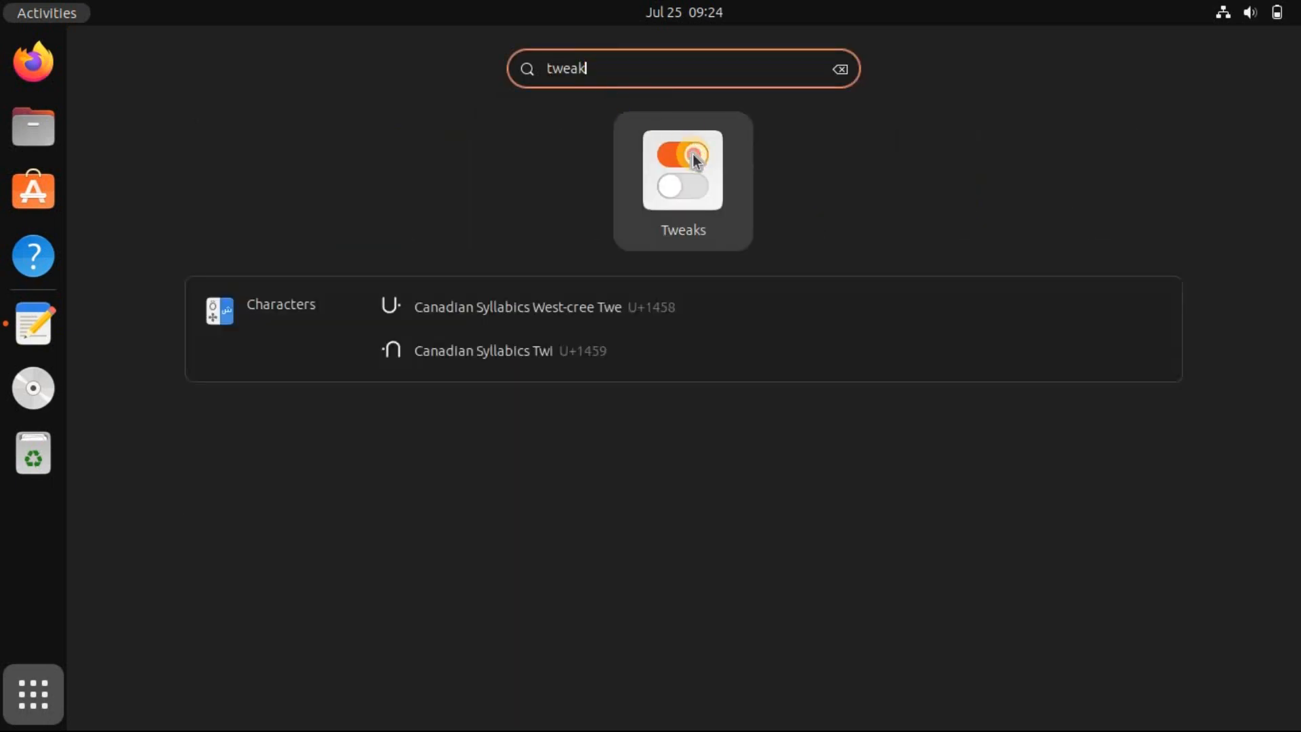
pyautogui.click(693, 153)
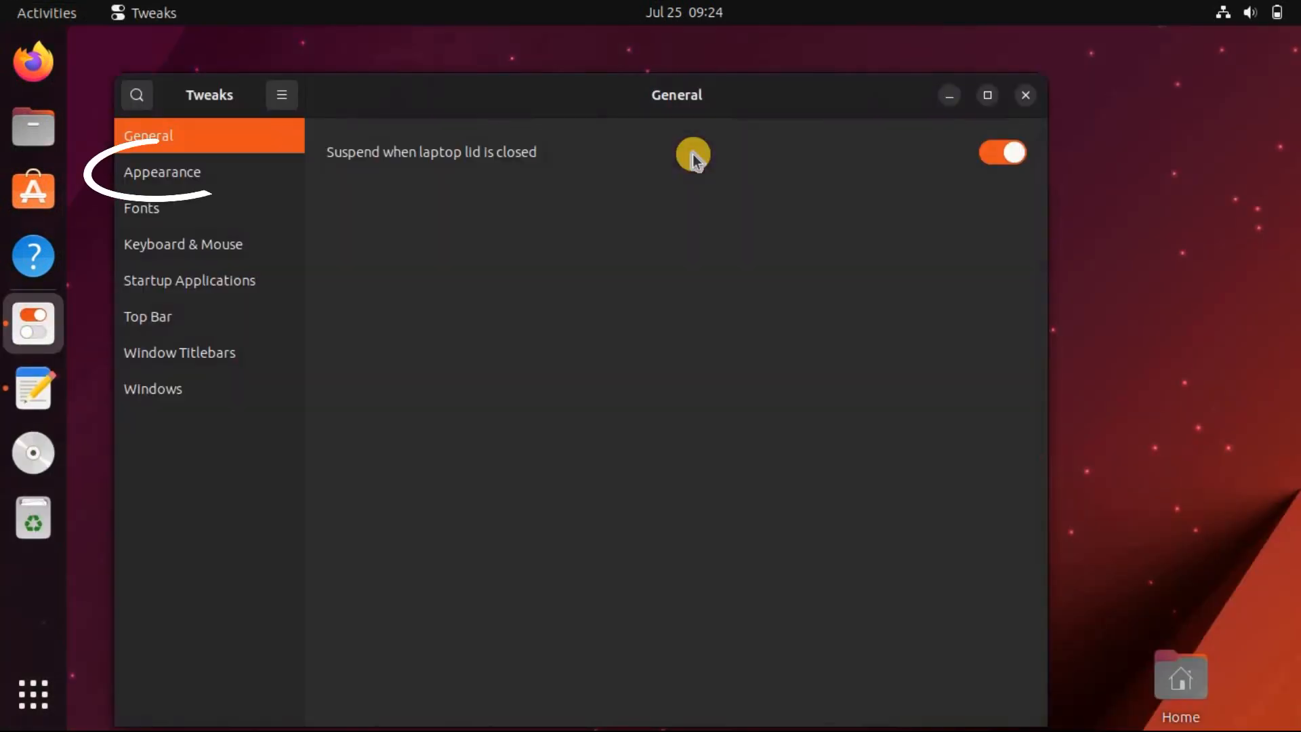
pyautogui.click(187, 177)
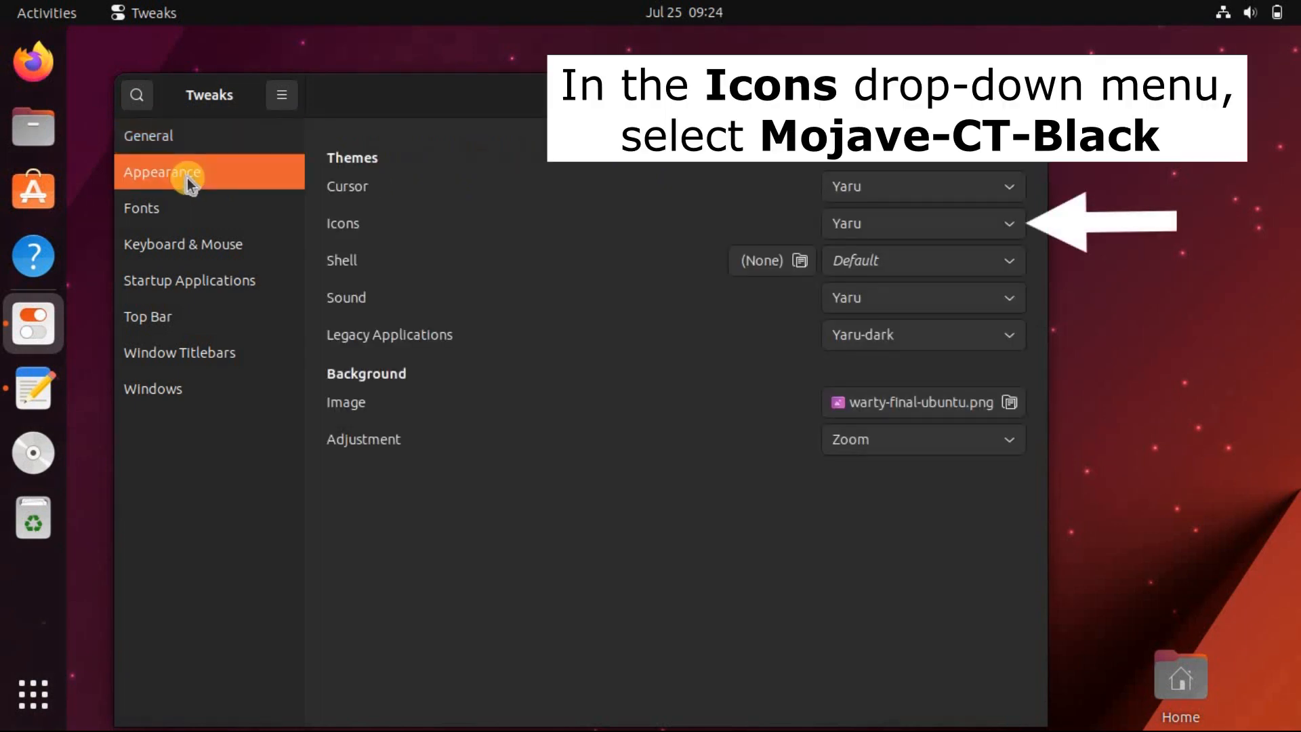
pyautogui.click(896, 223)
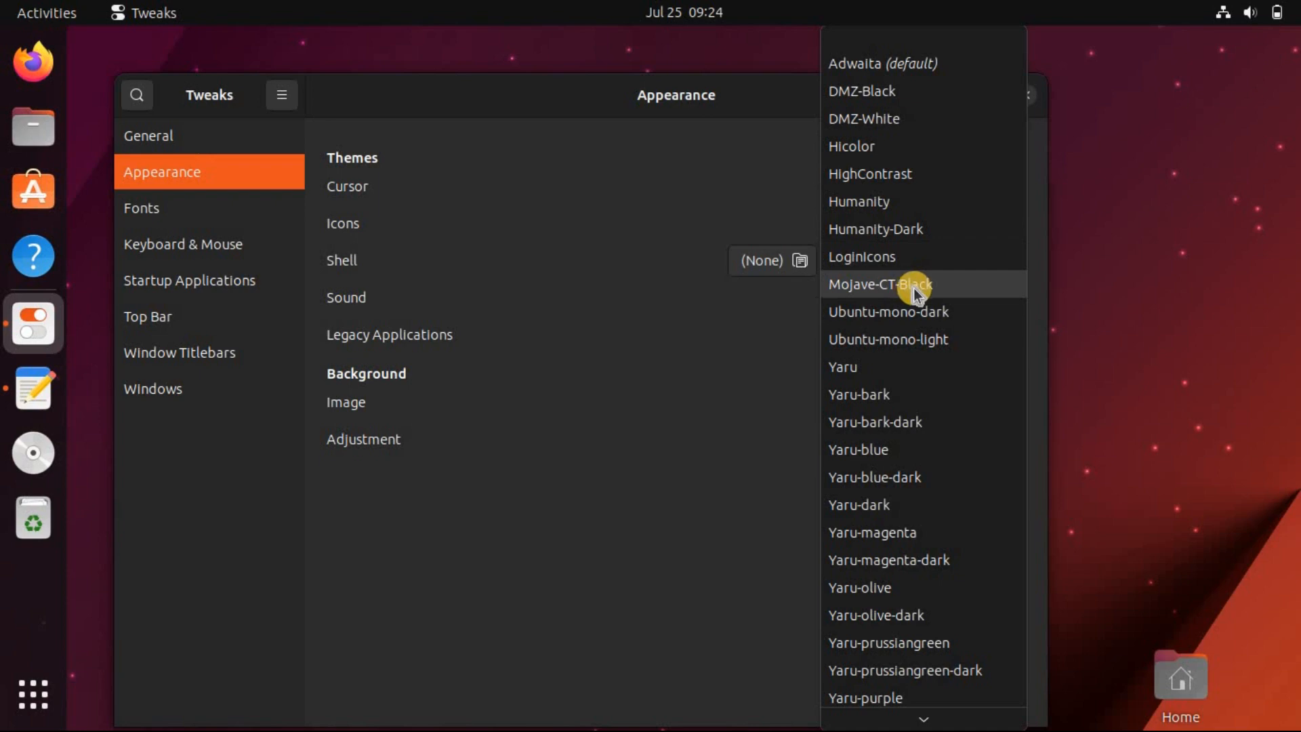
pyautogui.click(931, 288)
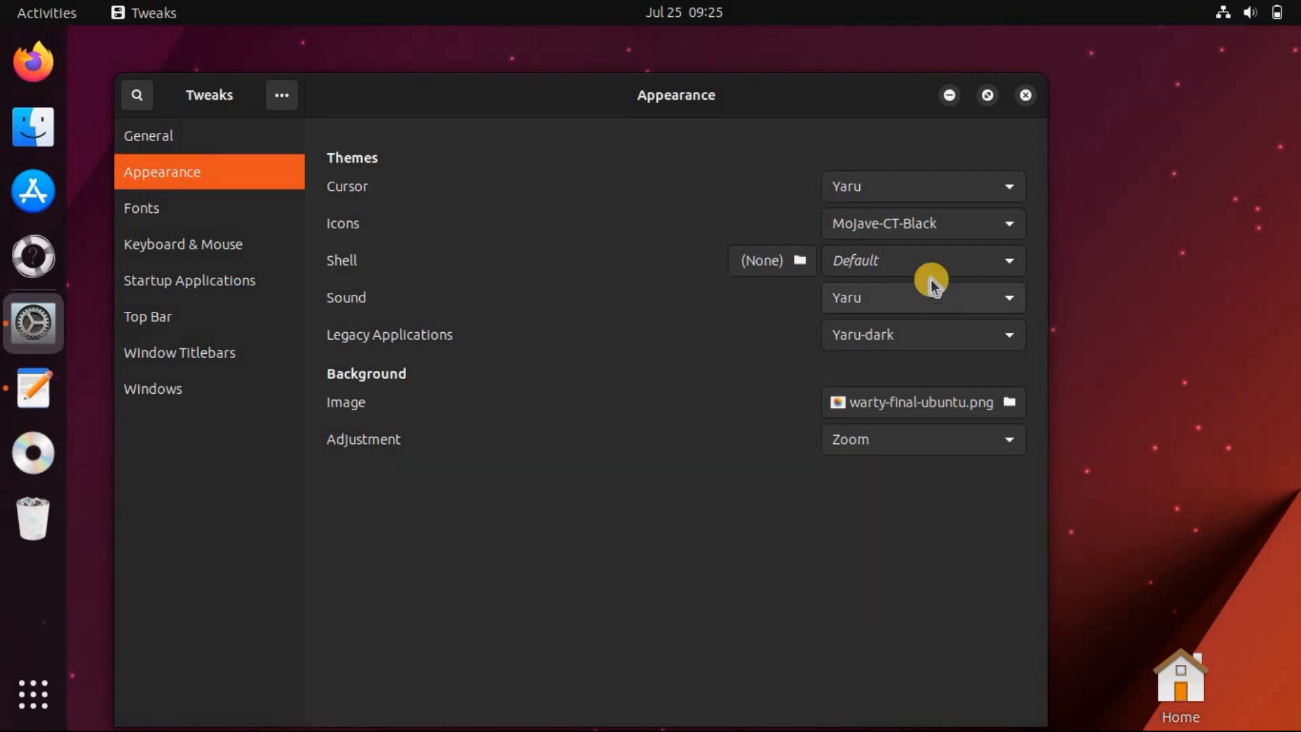
# - Set both the Shell theme and the Legacy Applications theme to Mojave-Dark
pyautogui.click(931, 264)
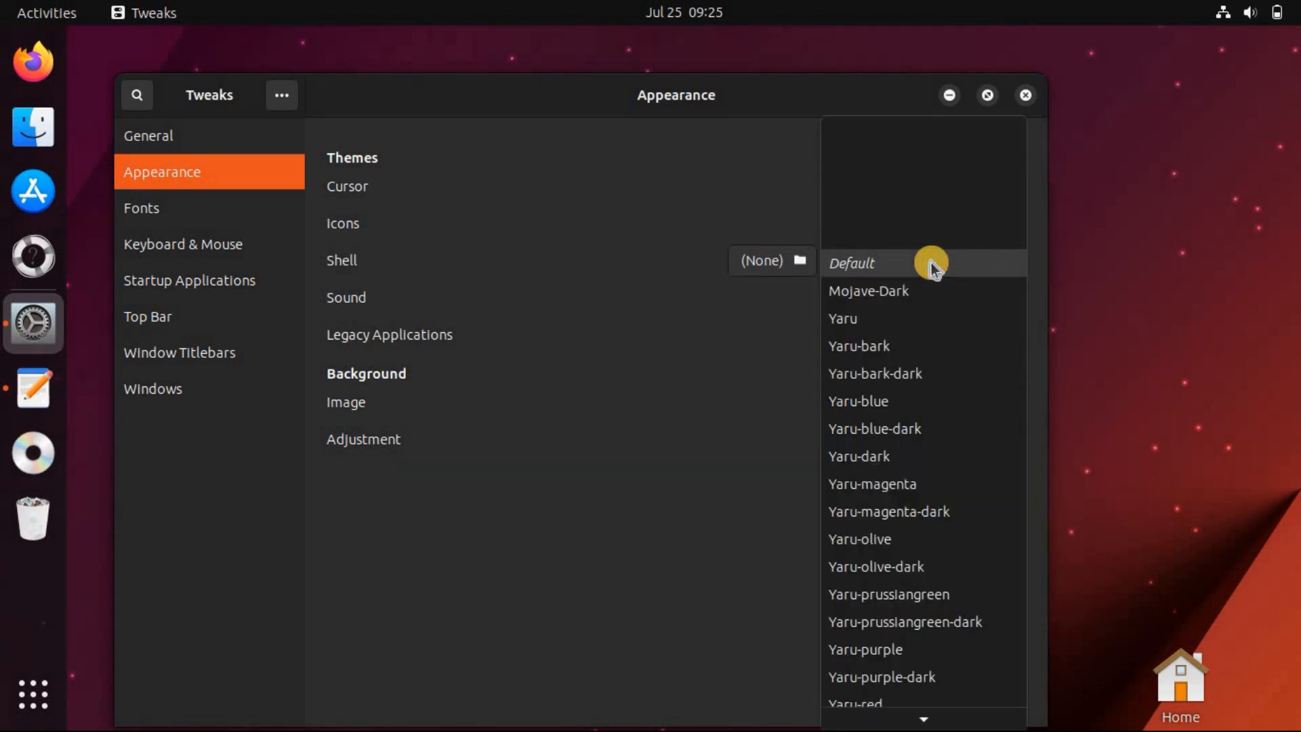
pyautogui.click(908, 296)
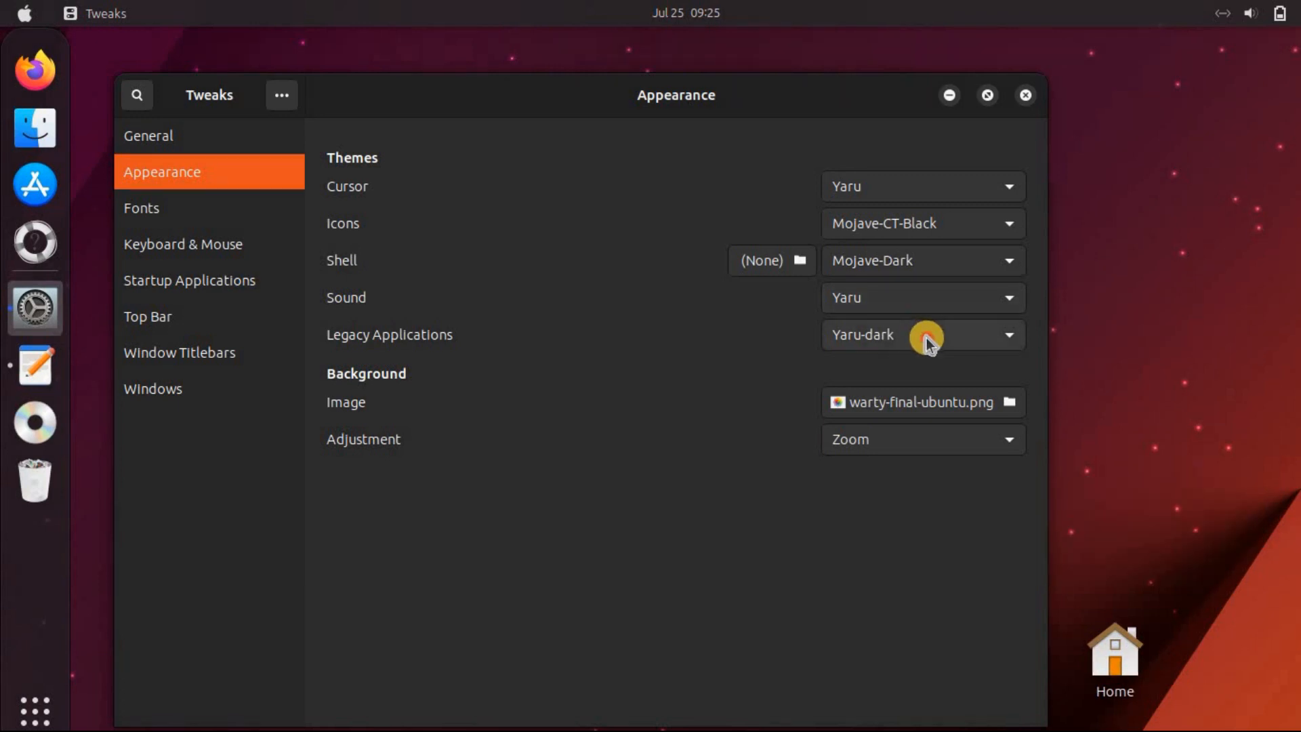
pyautogui.click(926, 336)
pyautogui.click(898, 172)
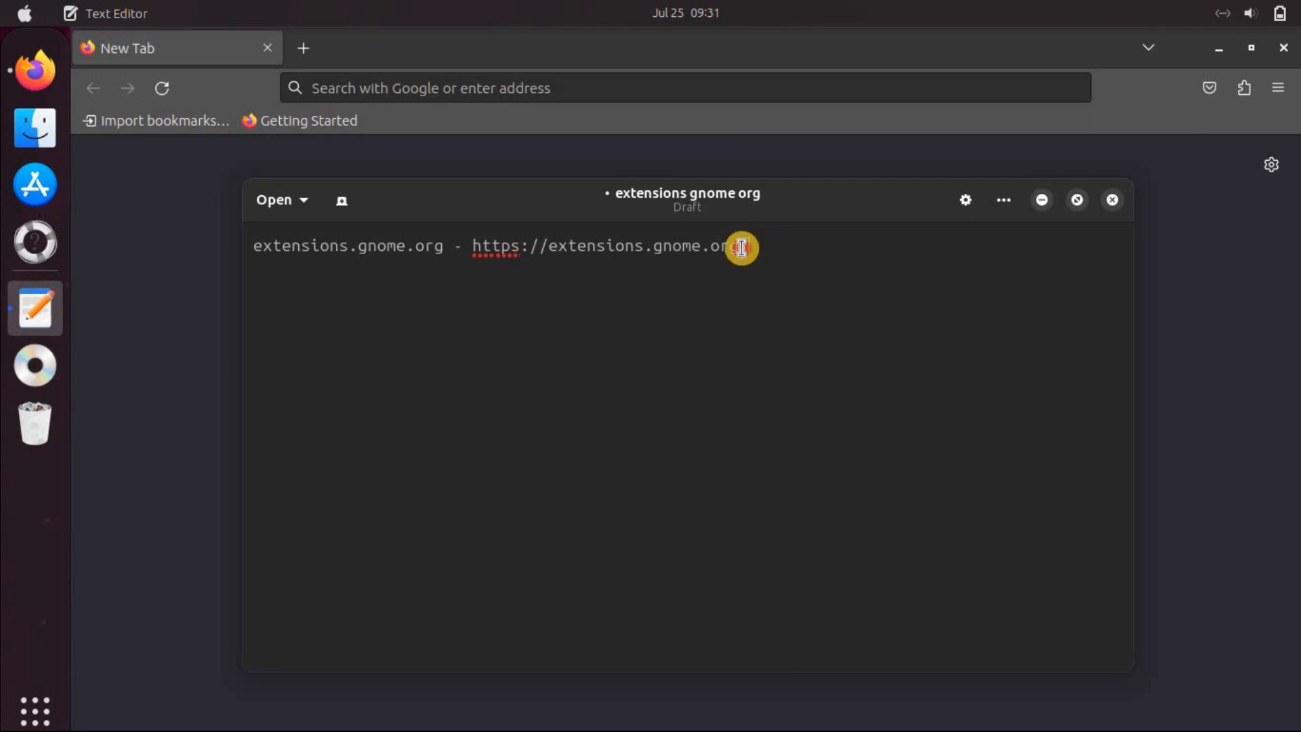
pyautogui.moveTo(746, 246); pyautogui.dragTo(488, 244)
pyautogui.rightClick(489, 245)
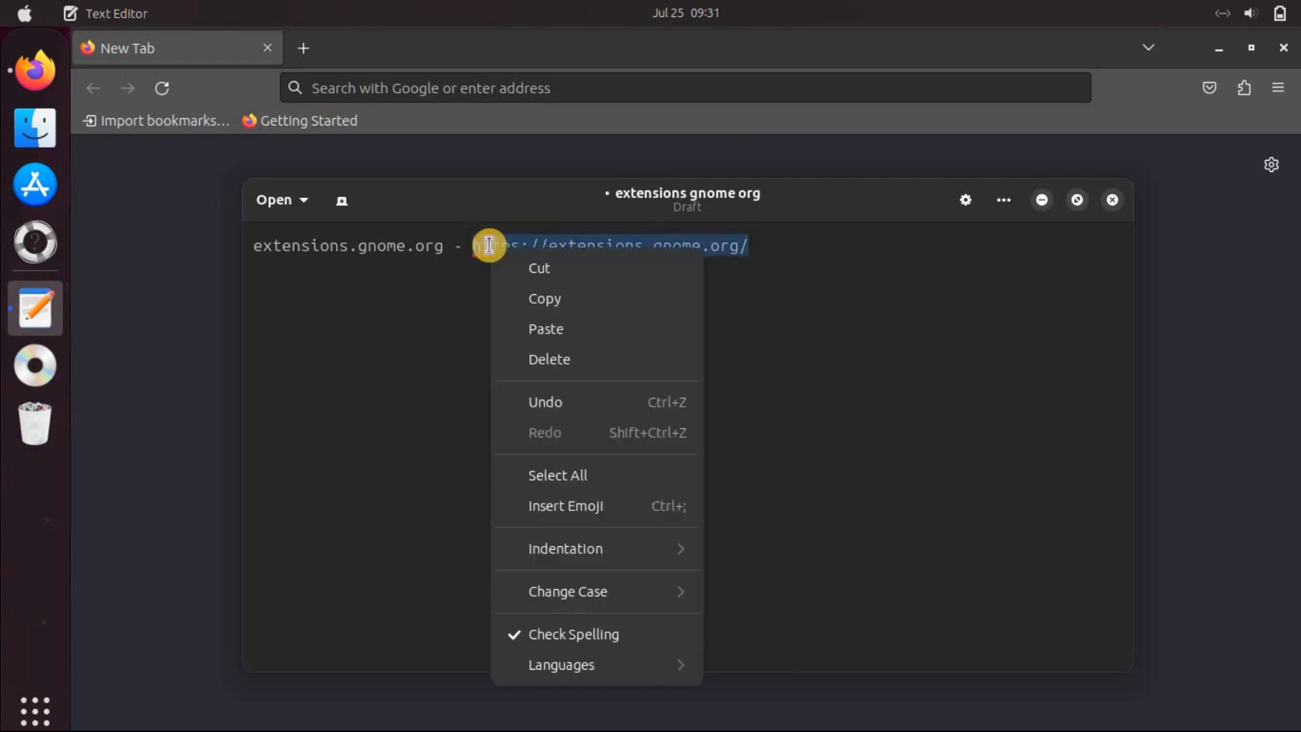
pyautogui.click(543, 296)
pyautogui.click(372, 88)
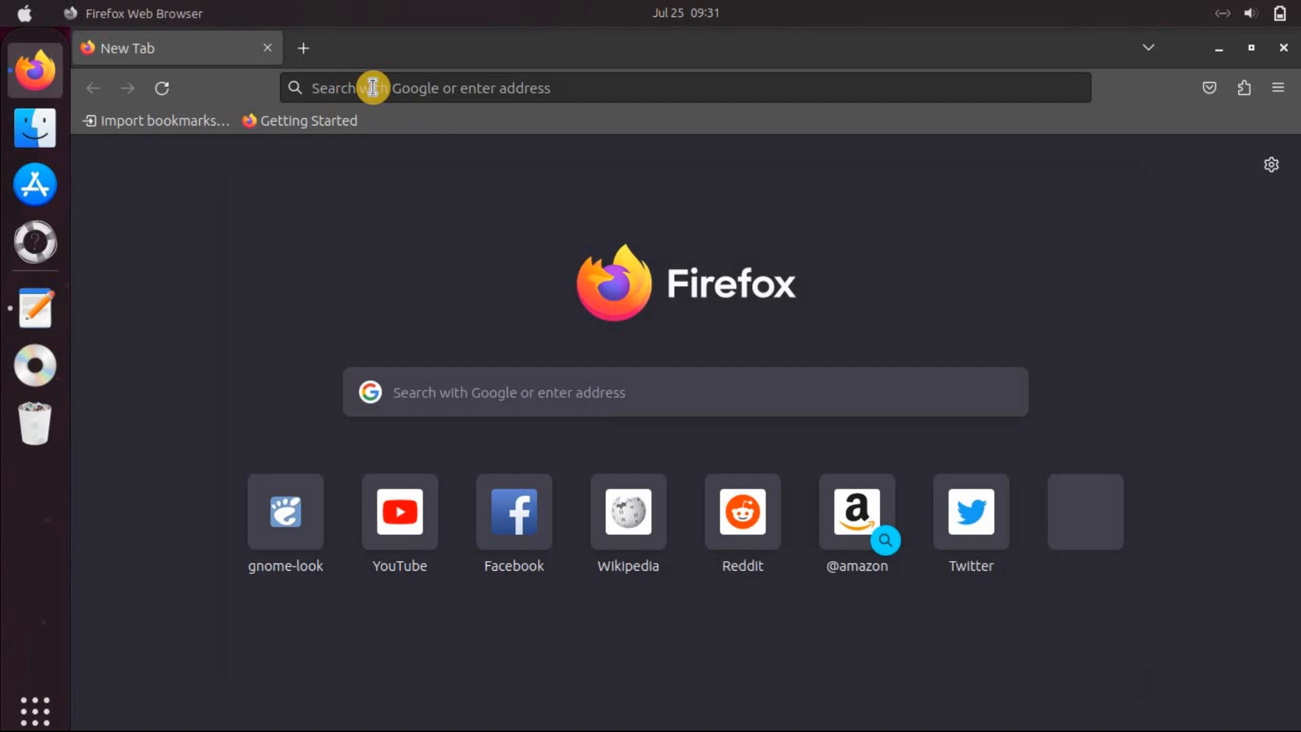
pyautogui.rightClick(373, 88)
pyautogui.click(440, 228)
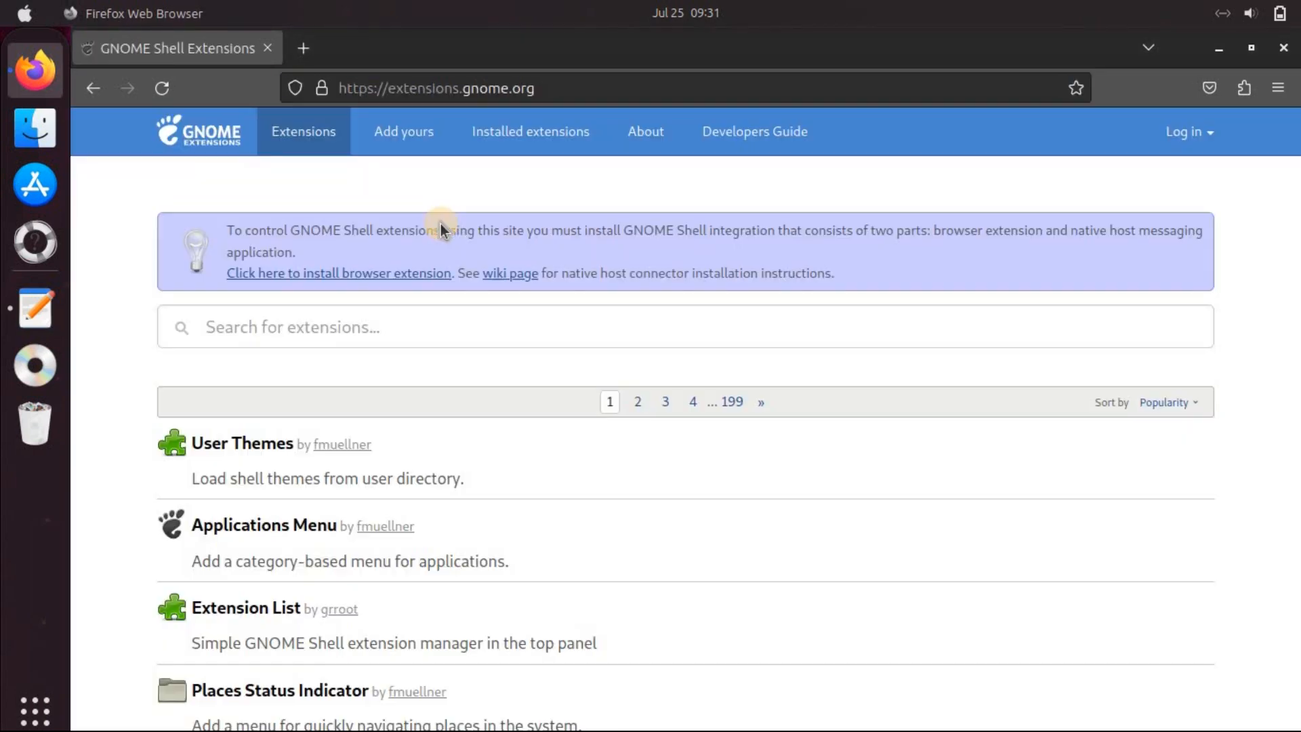
# - Install the GNOME Shell integration browser extension from the GNOME Extensions site, granting the requested permissions
pyautogui.click(368, 277)
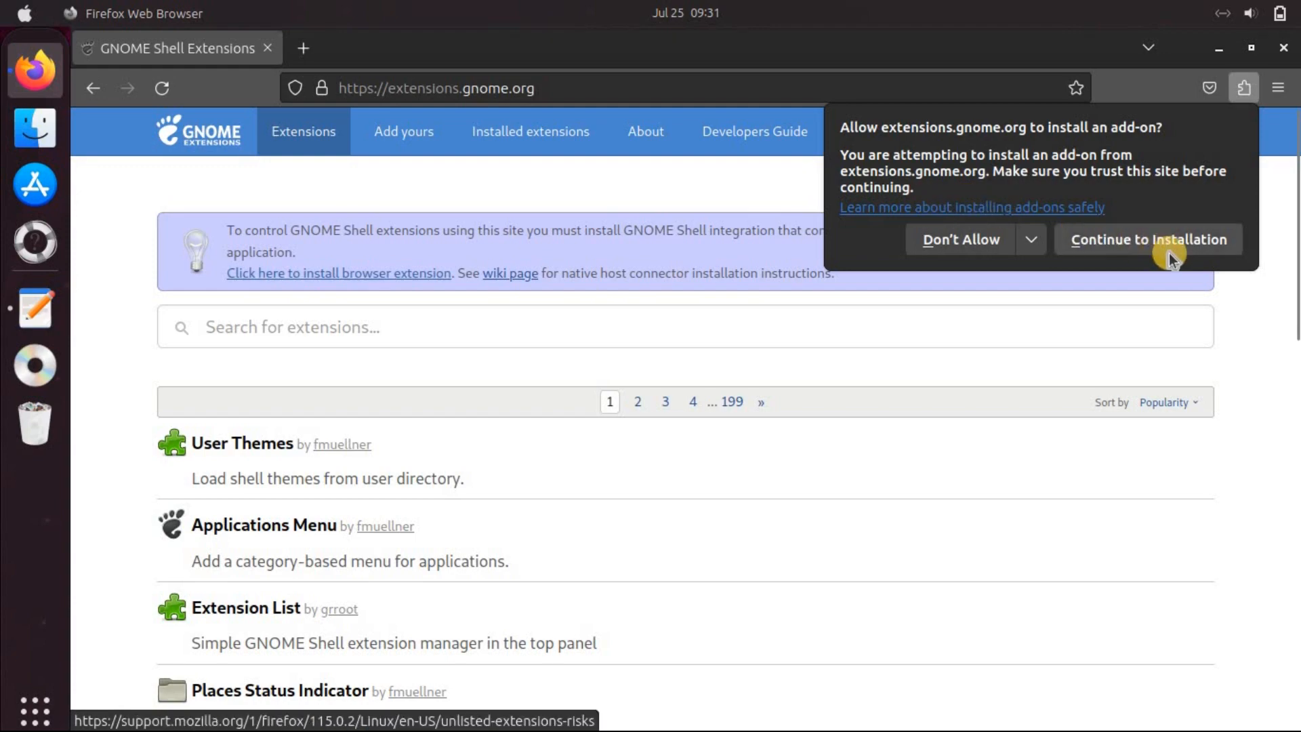
pyautogui.click(1171, 245)
pyautogui.click(1204, 278)
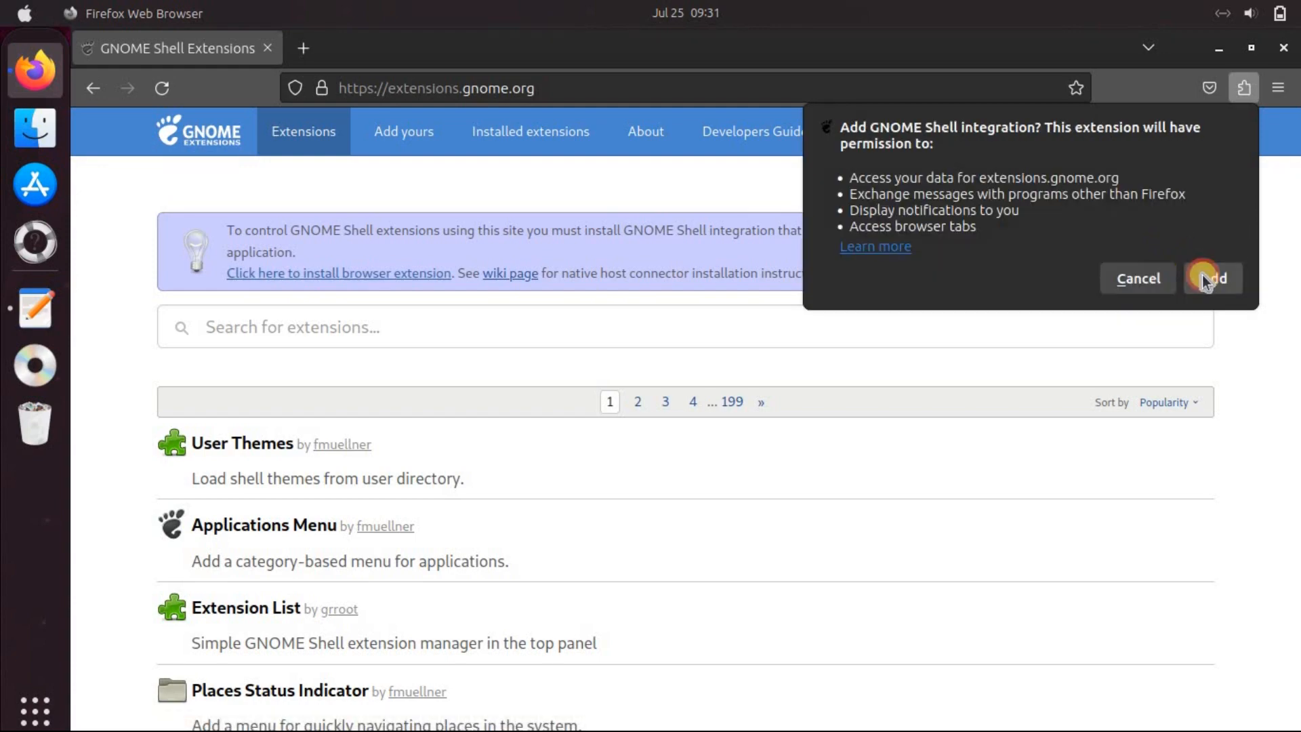
pyautogui.click(819, 453)
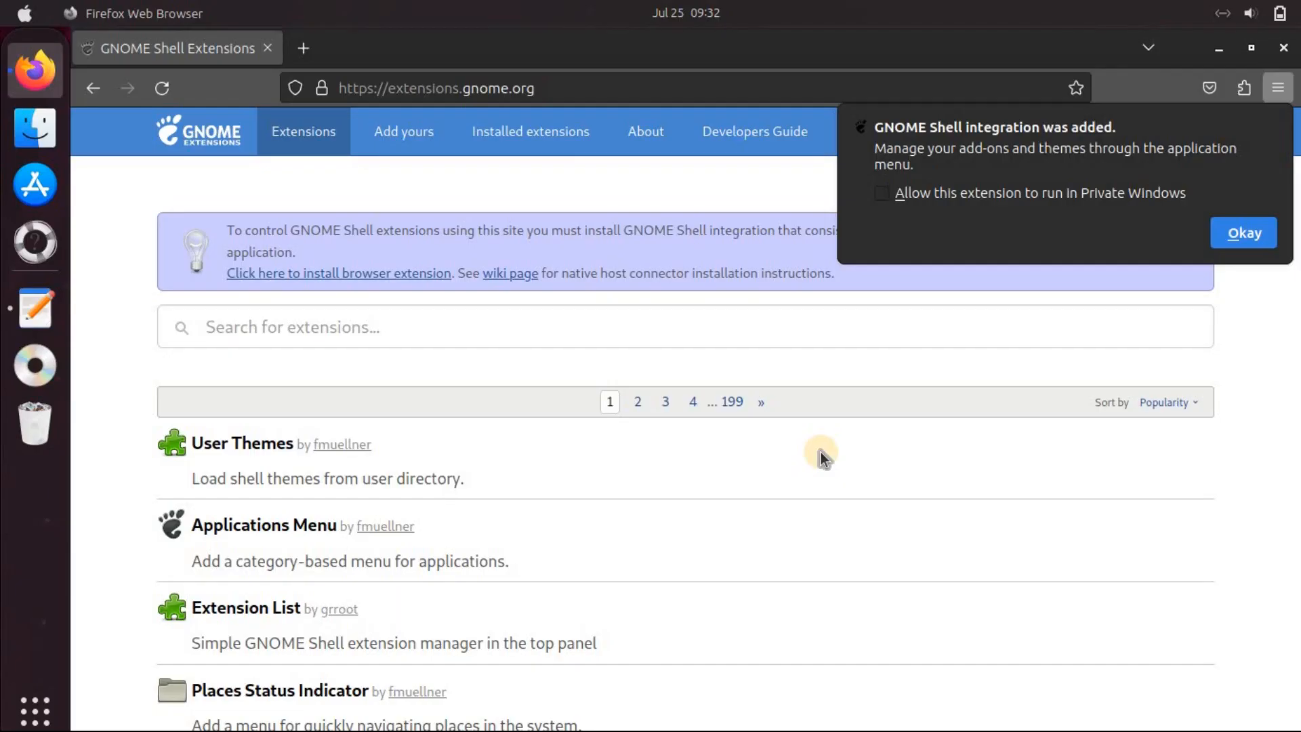
pyautogui.click(1228, 234)
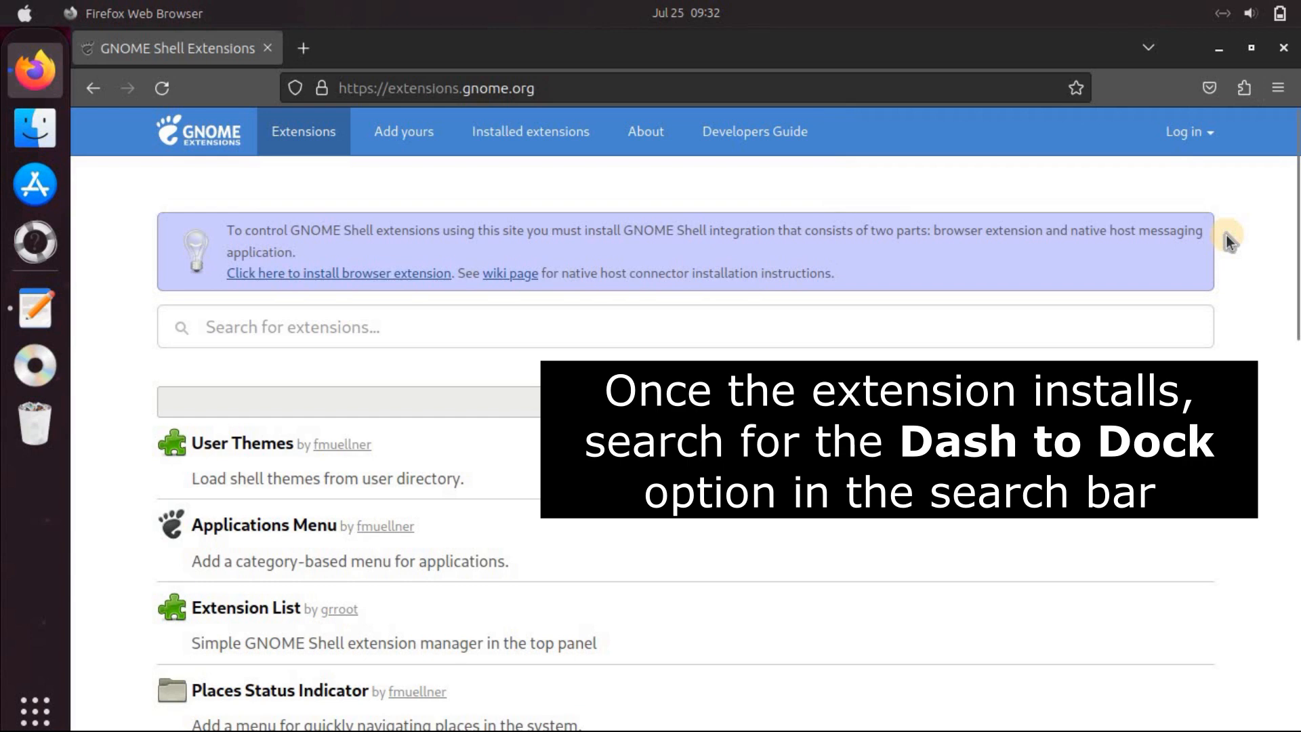
# - Search the GNOME Extensions site for "dash to dock" and open the Dash to Dock extension page
pyautogui.click(337, 321)
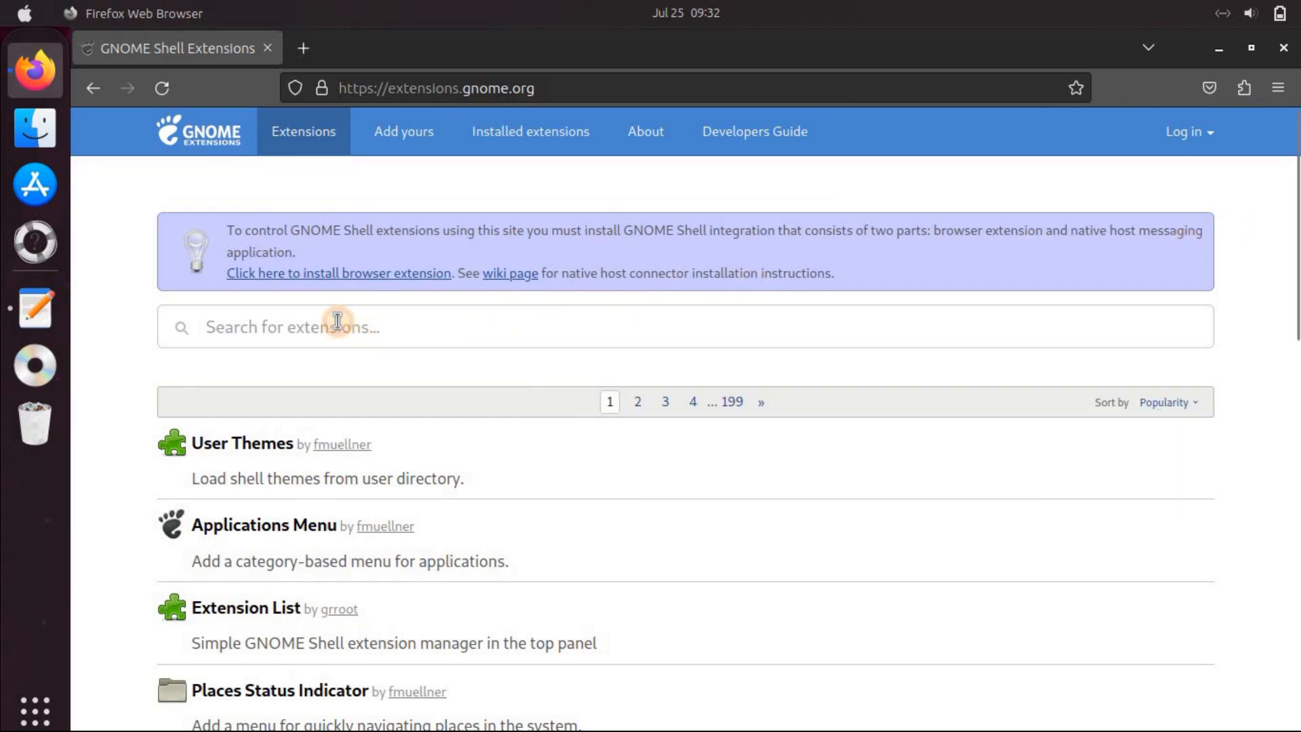
pyautogui.write('dash to ')
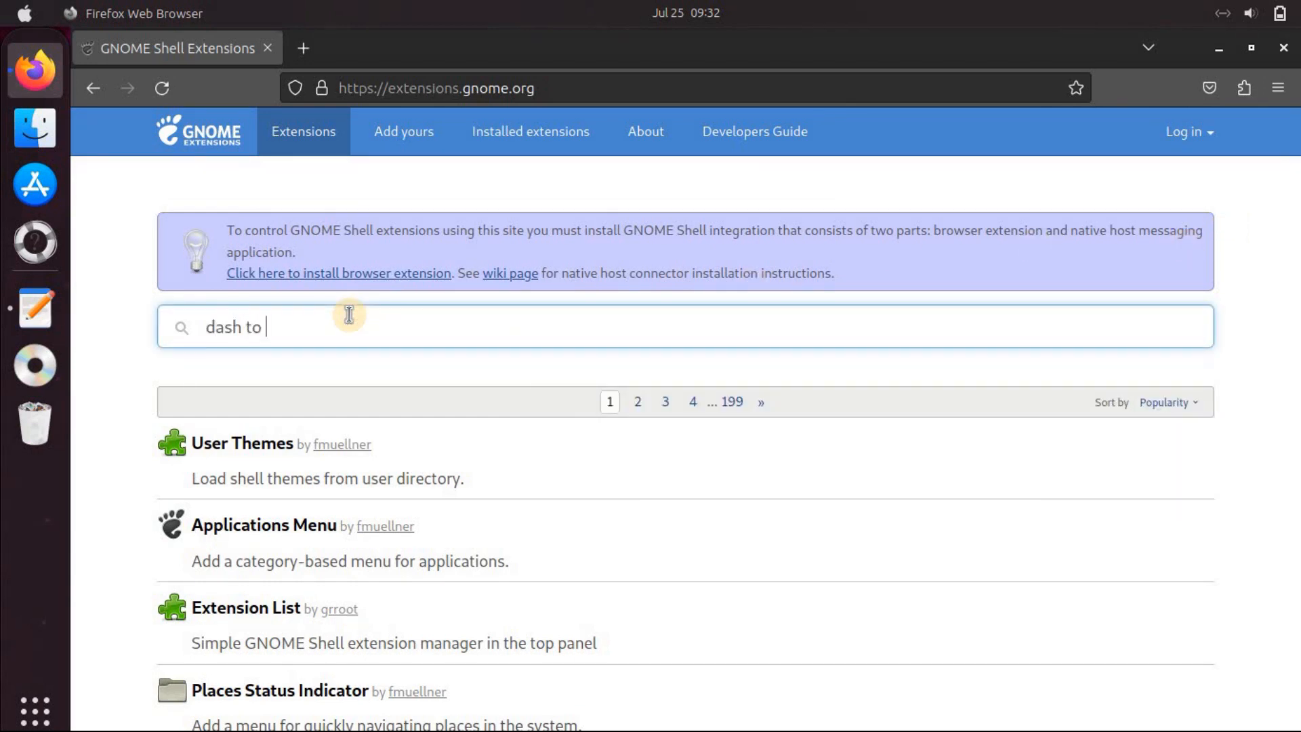
pyautogui.write('dock')
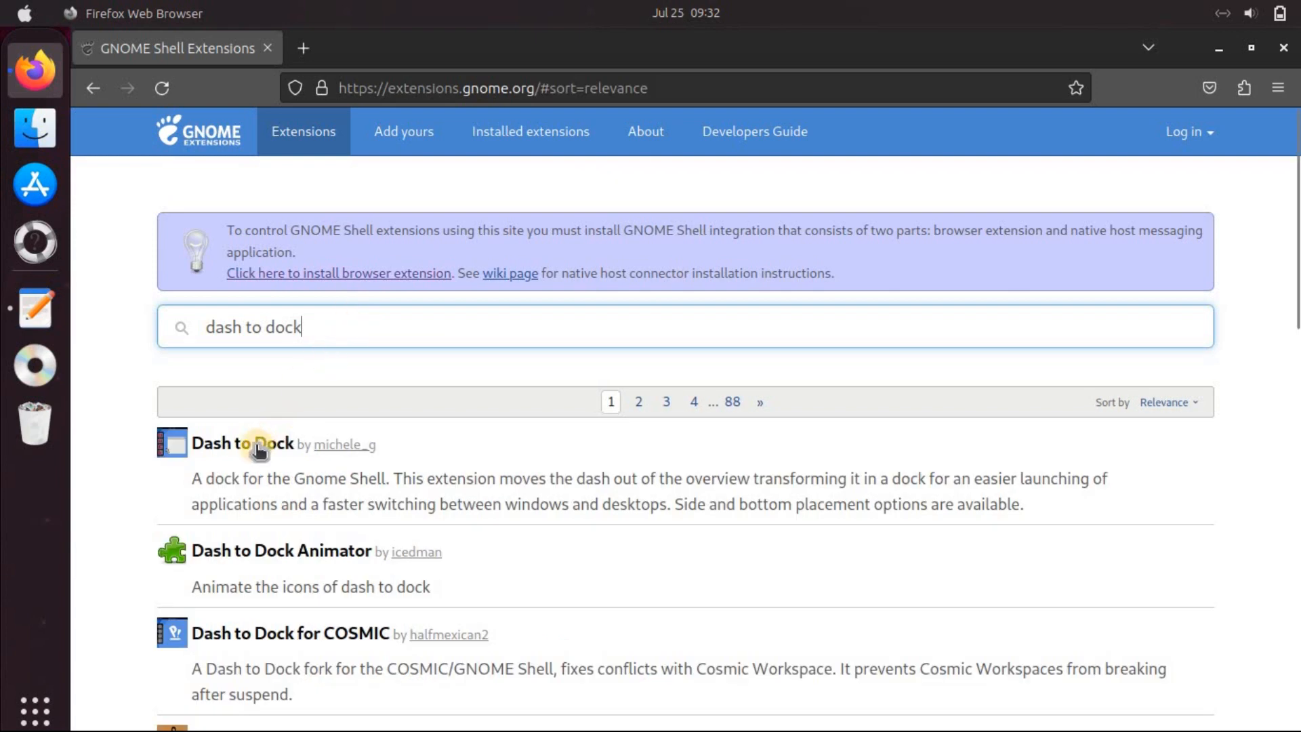
pyautogui.click(257, 450)
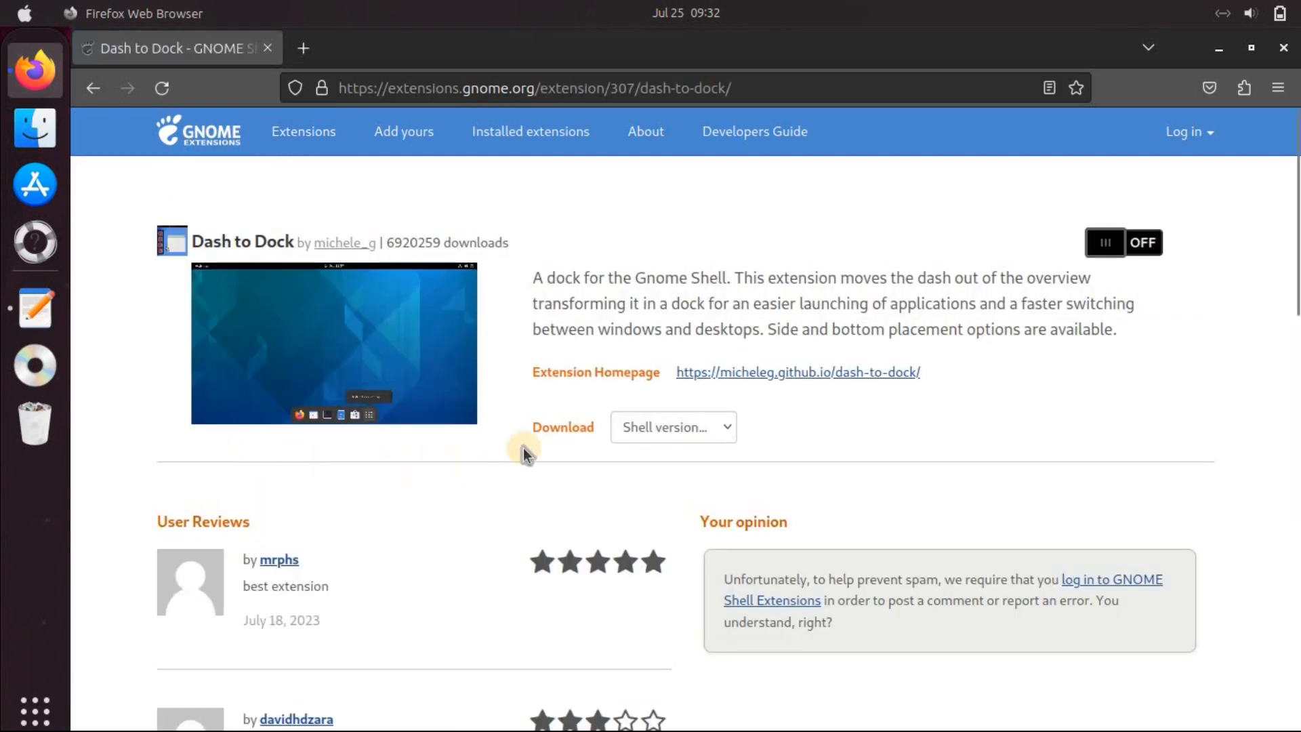
# - Download Dash to Dock for Shell version 44 in extension version 84
pyautogui.click(657, 428)
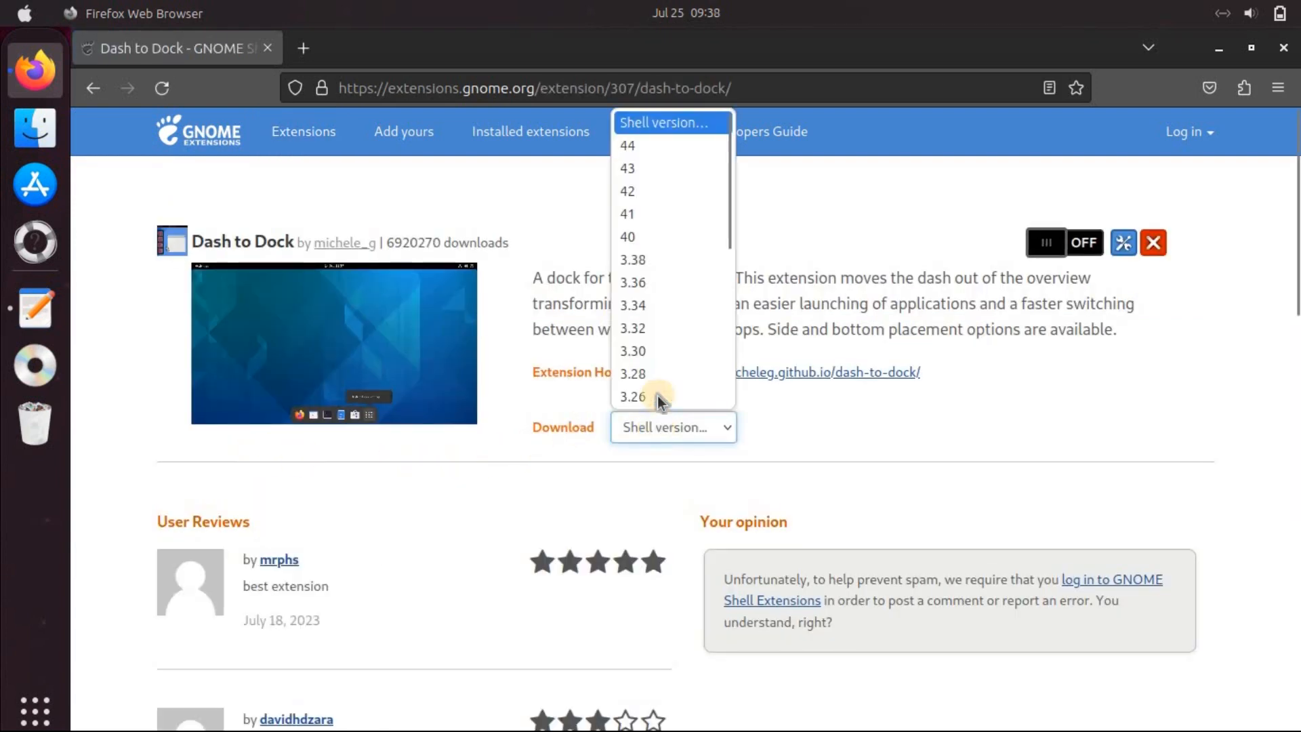
pyautogui.click(630, 146)
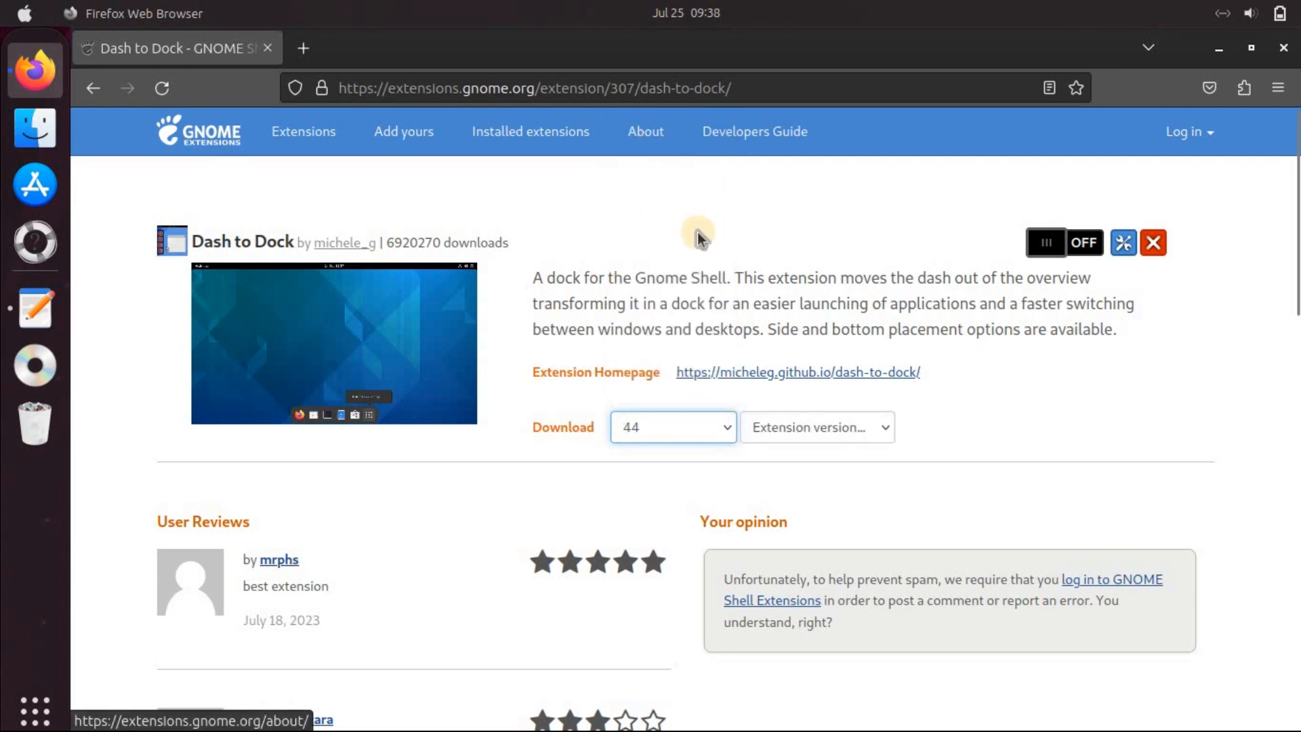
pyautogui.click(805, 429)
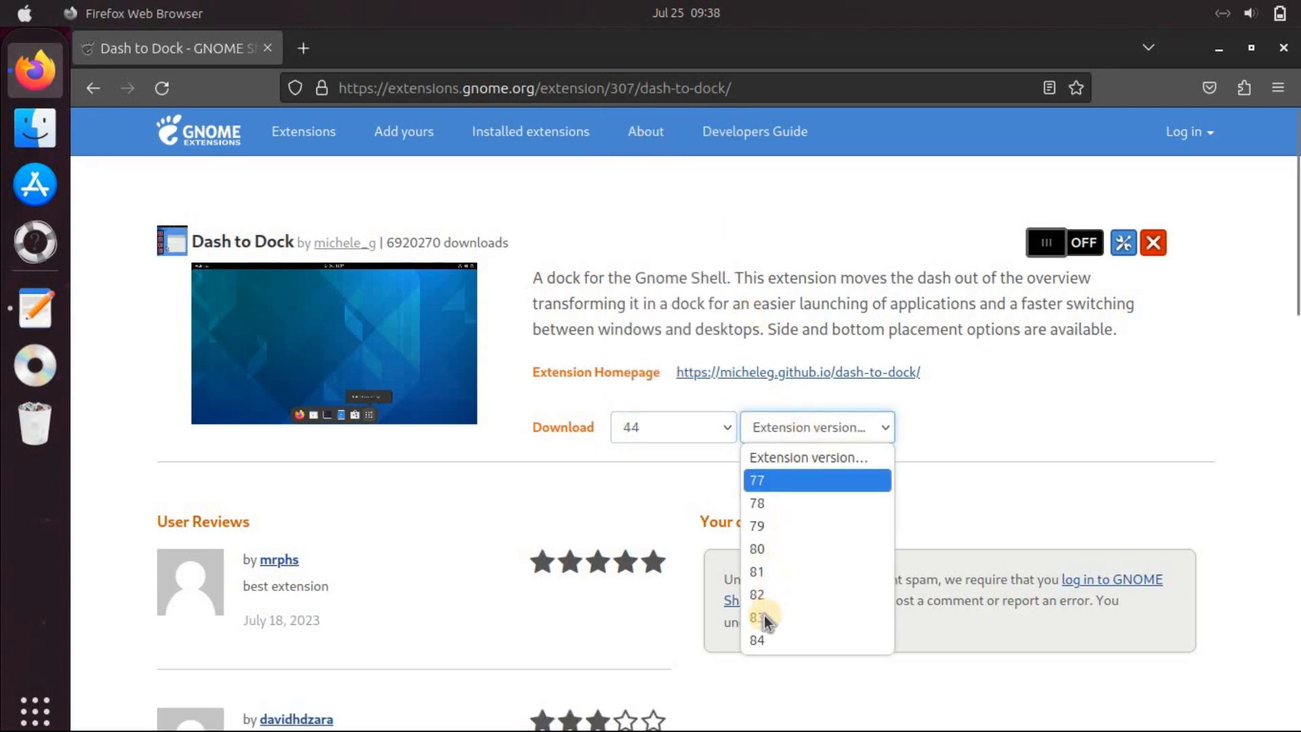
pyautogui.click(755, 640)
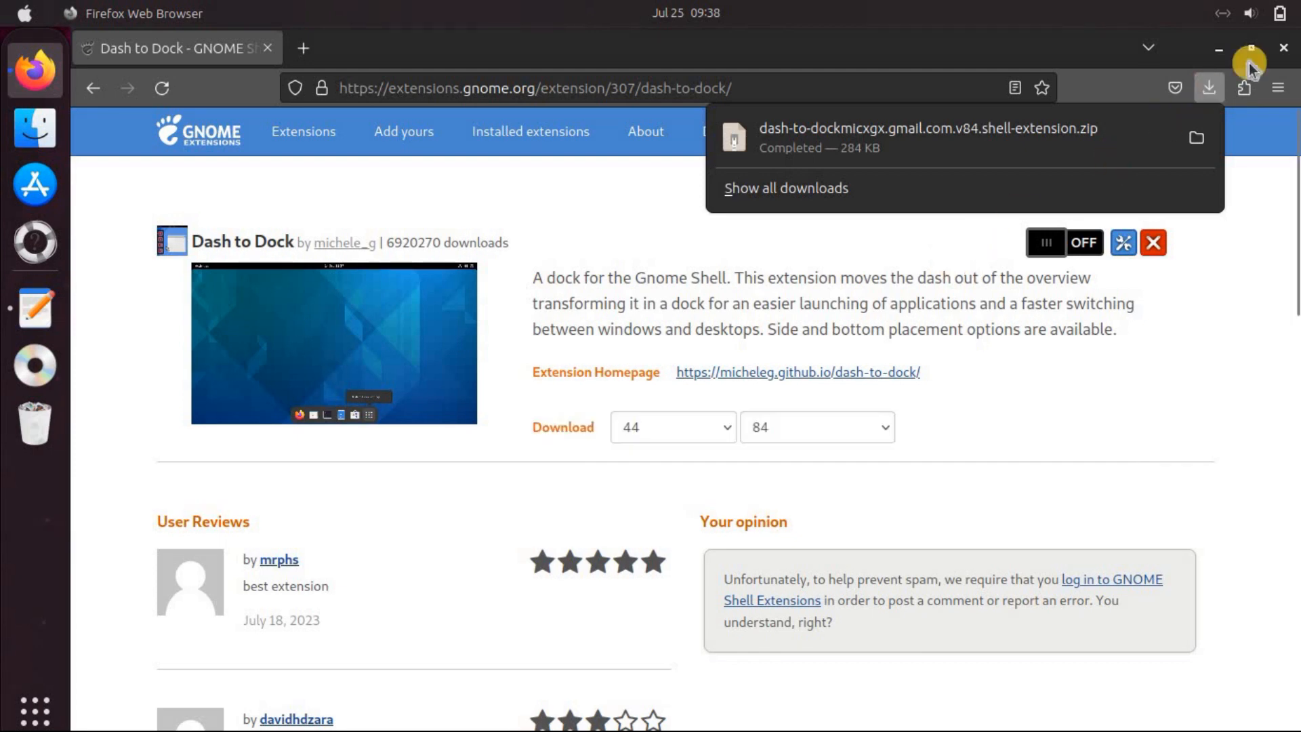
# - Close the Firefox window and the text editor with its extensions.gnome.org draft
pyautogui.click(1283, 51)
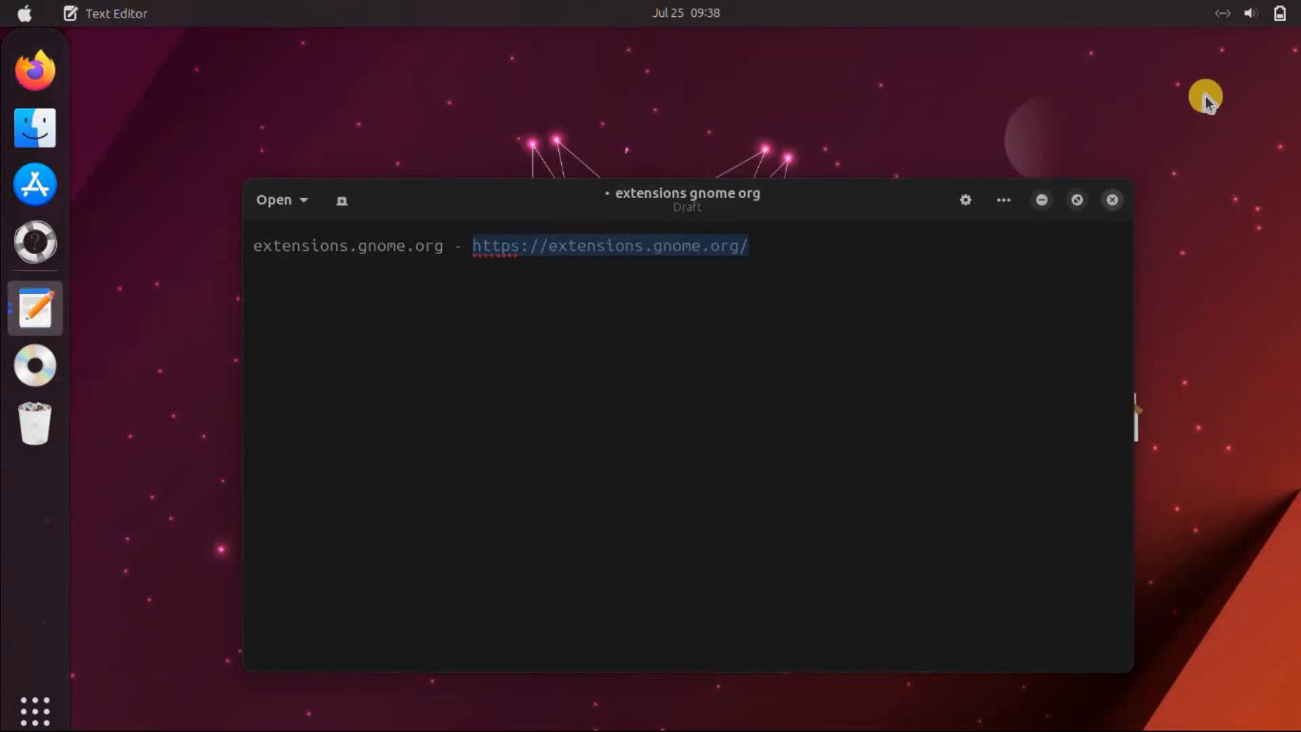
pyautogui.click(1111, 200)
pyautogui.click(689, 546)
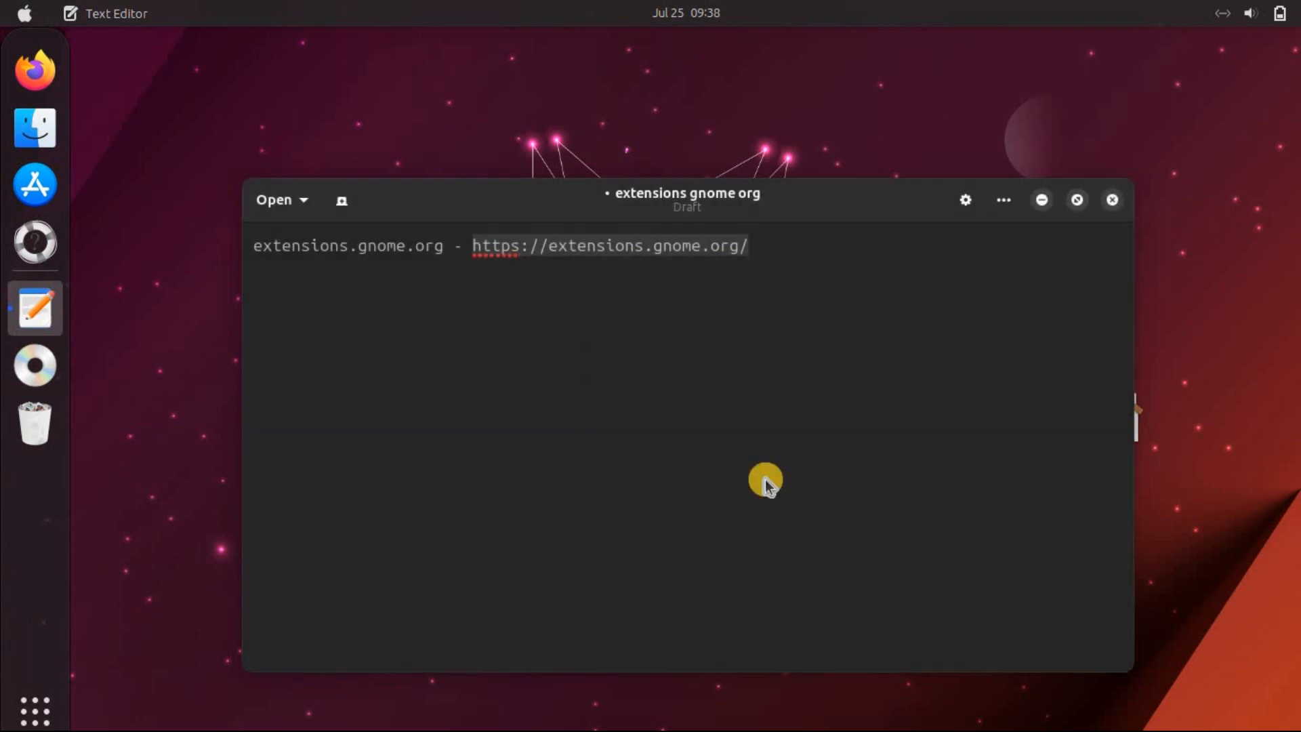
# - Restart the computer from the system's power options and confirm the restart
pyautogui.click(1260, 28)
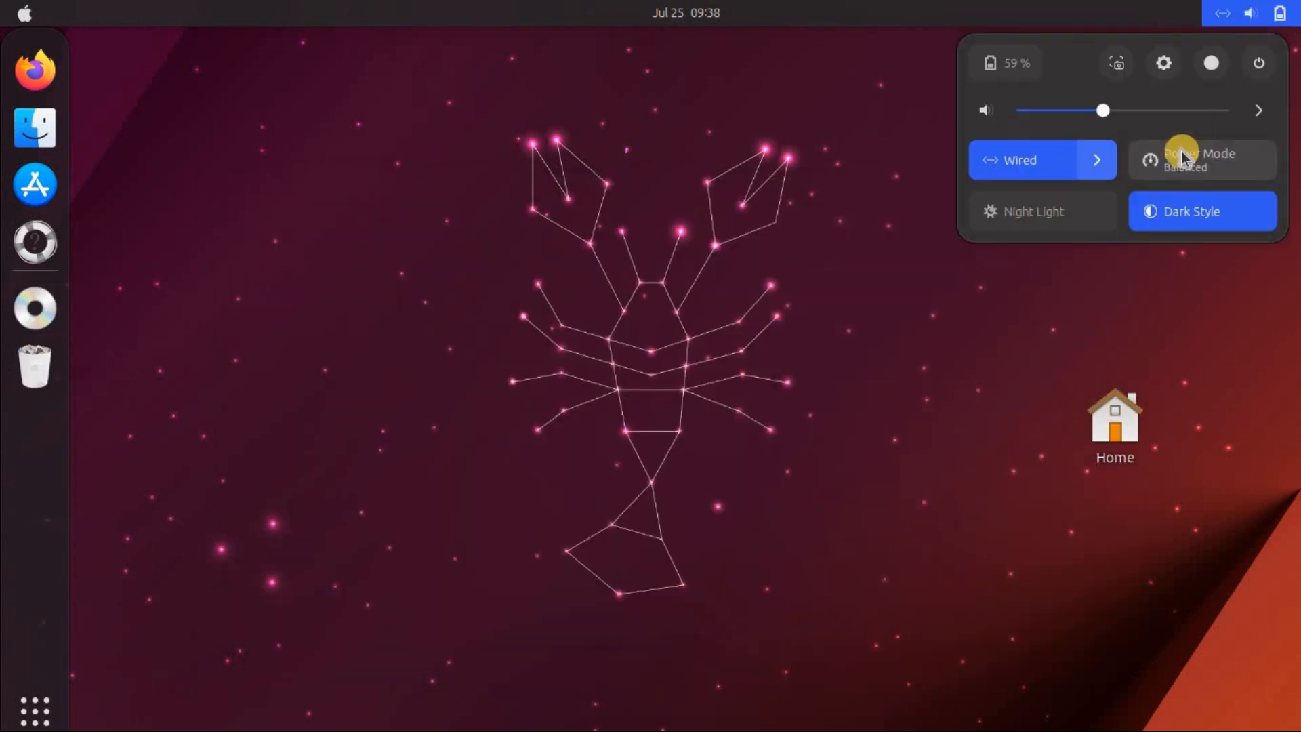
pyautogui.click(1258, 63)
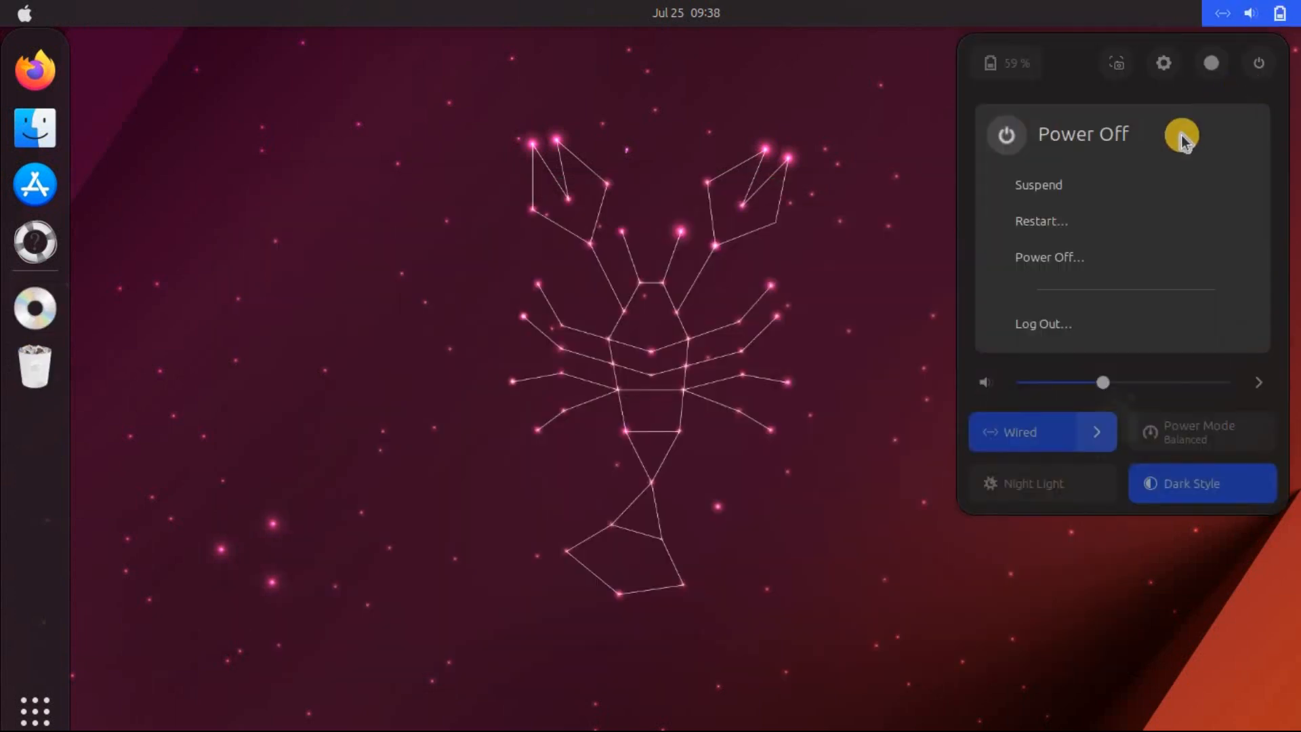
pyautogui.click(1045, 222)
pyautogui.click(750, 424)
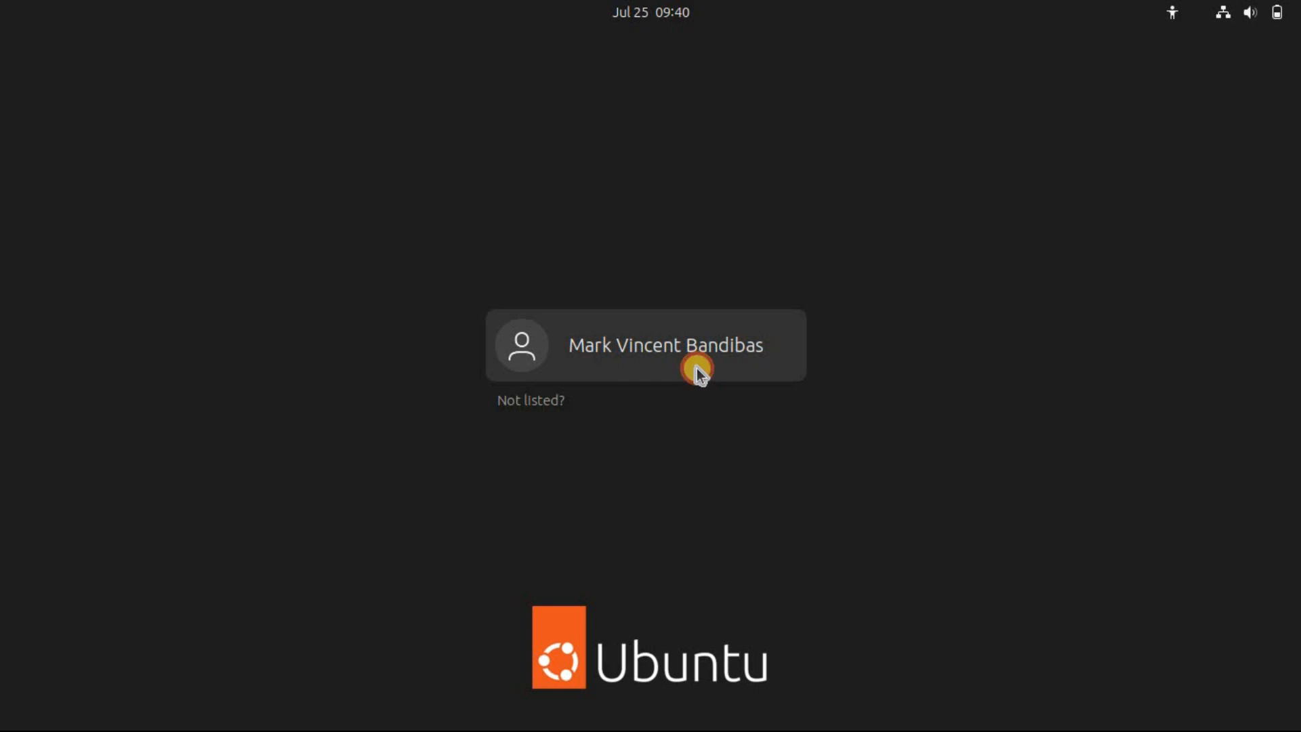
# - Log in to the listed Ubuntu account by entering the account password
pyautogui.click(696, 368)
pyautogui.write('****')
pyautogui.press('Return')
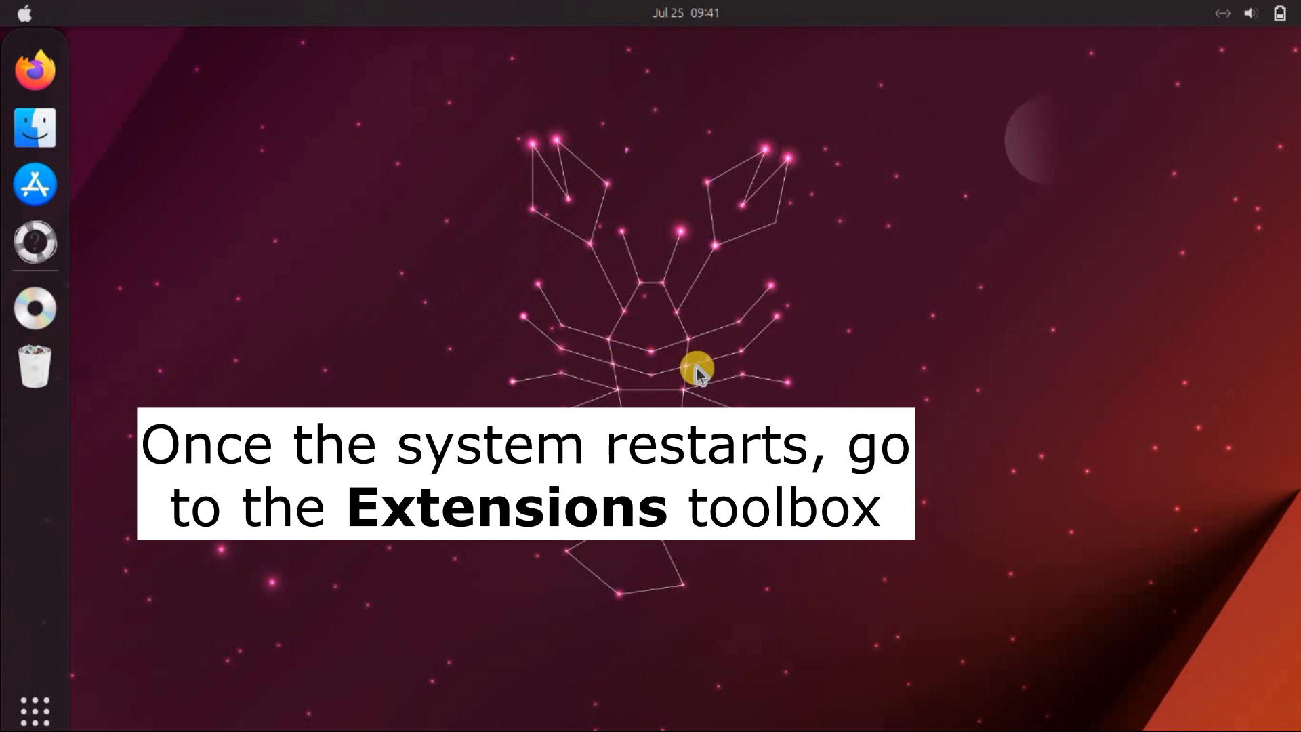
# - Find the Extensions app by searching for "extension", open it and enable Dash to Dock
pyautogui.click(47, 711)
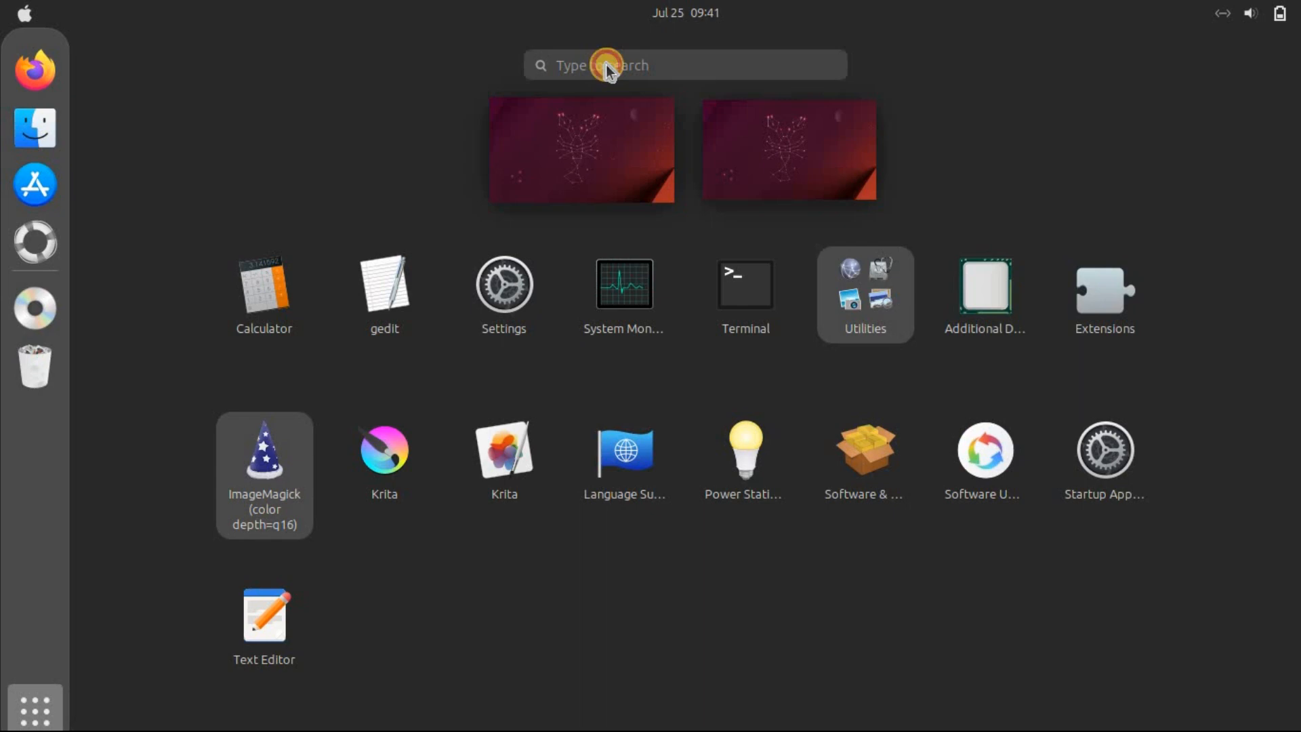
pyautogui.write('extension')
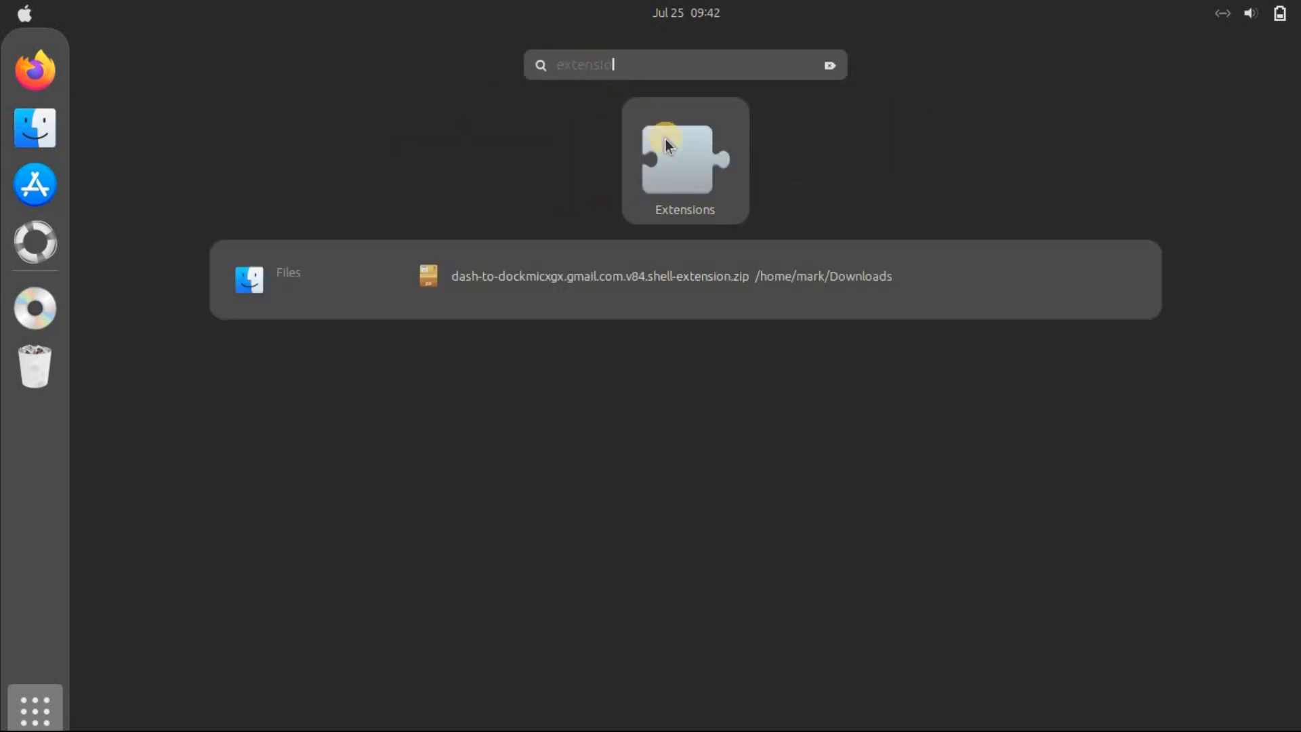
pyautogui.click(673, 152)
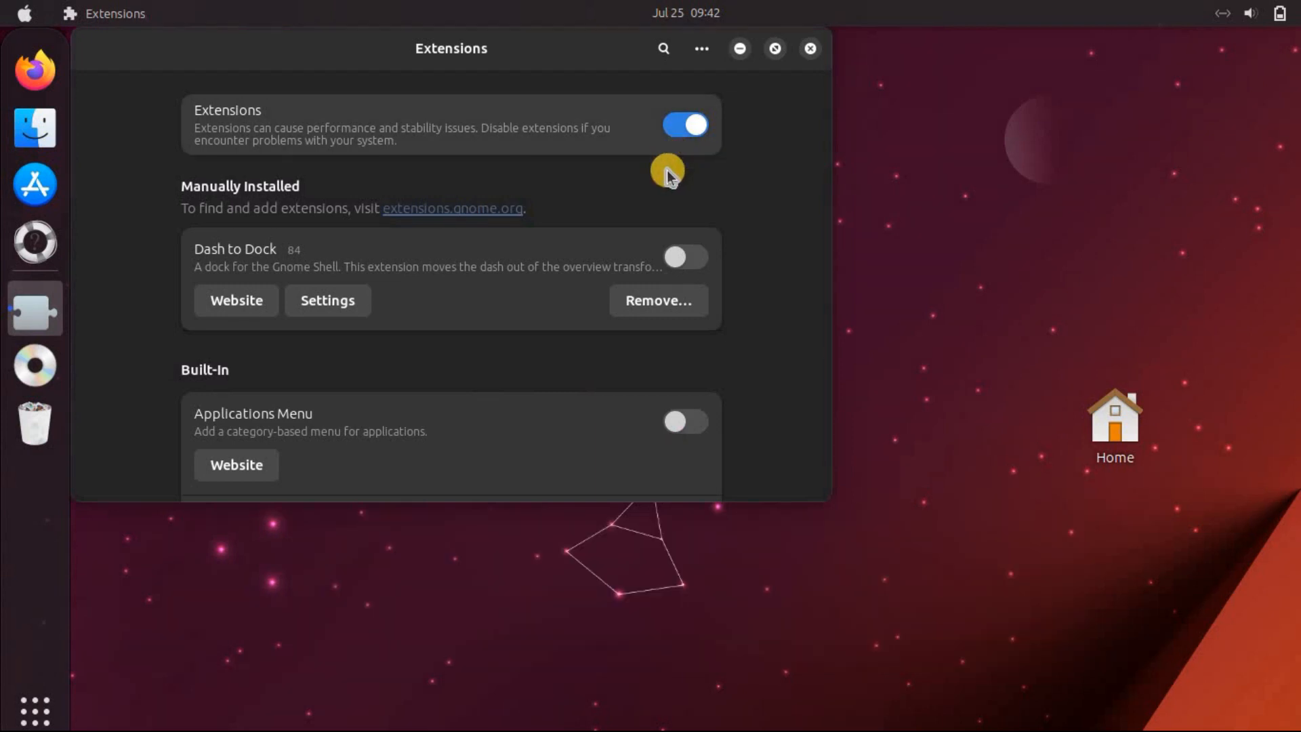
pyautogui.click(684, 257)
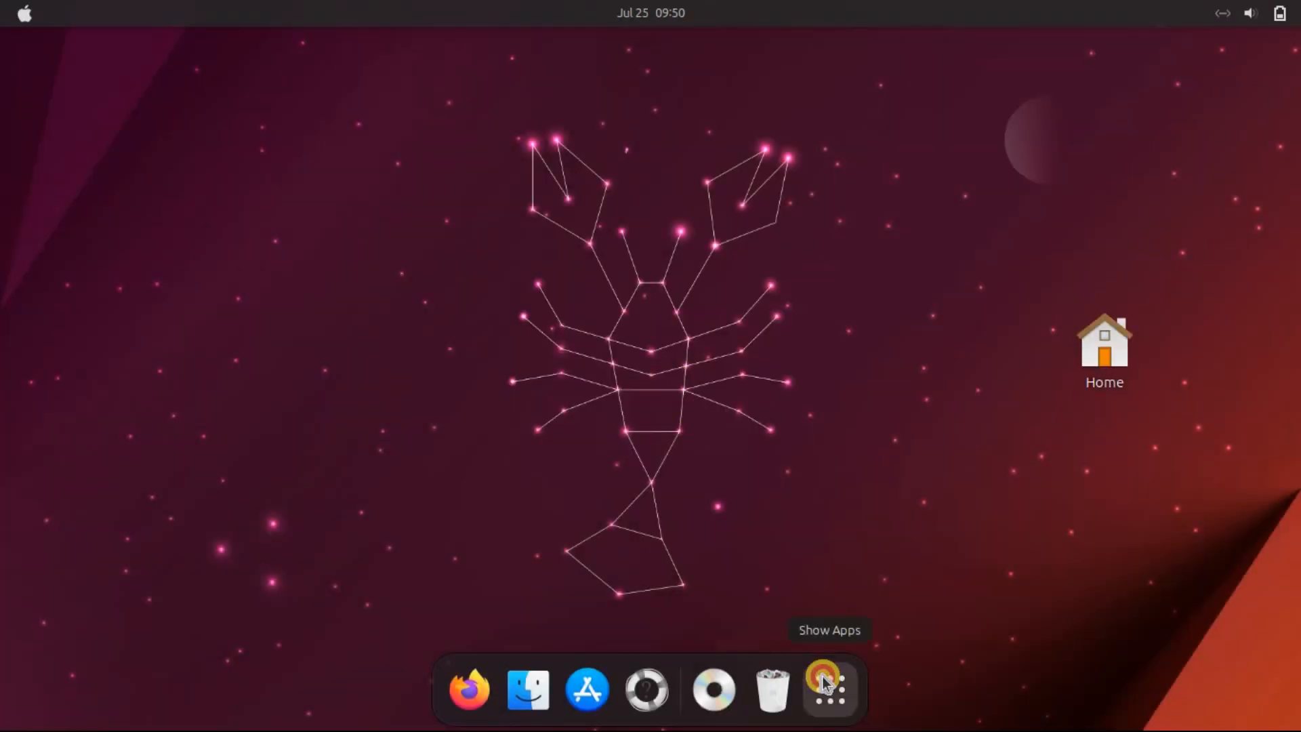
# - Open the system Settings from the application overview and go to the Appearance settings
pyautogui.click(821, 676)
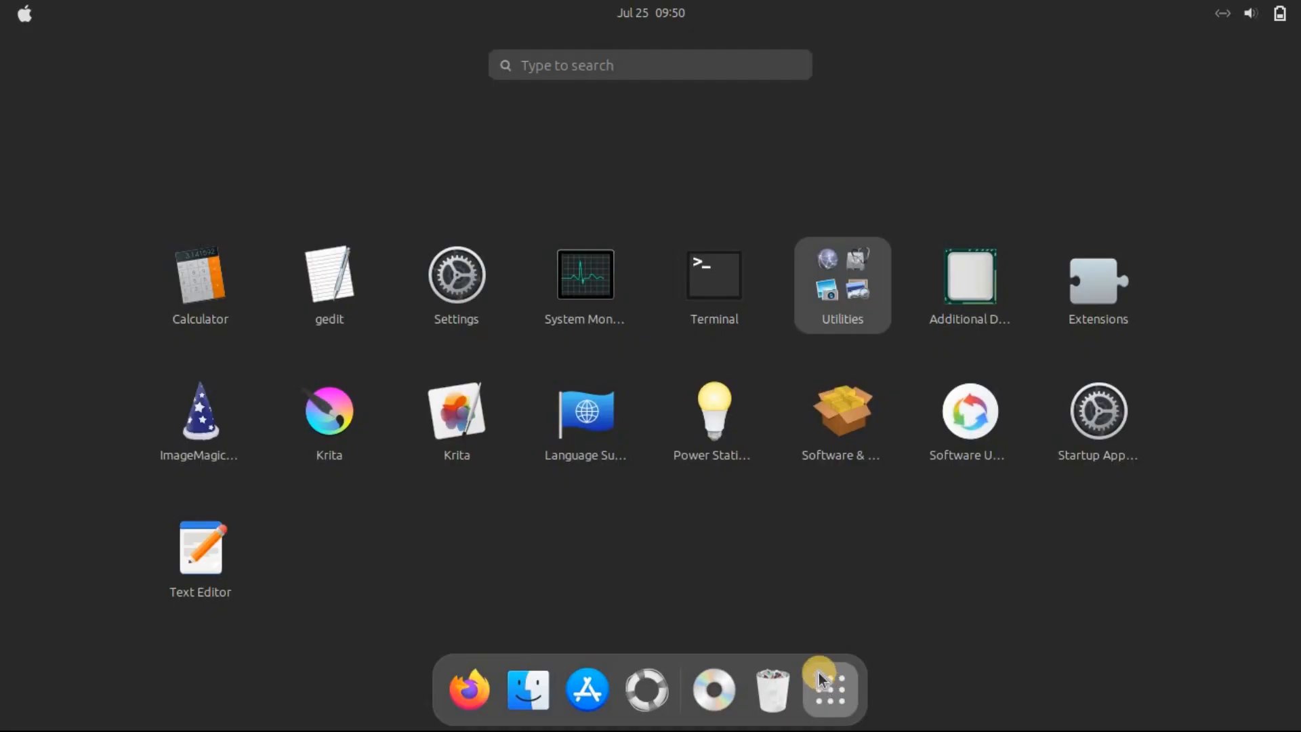
pyautogui.click(467, 278)
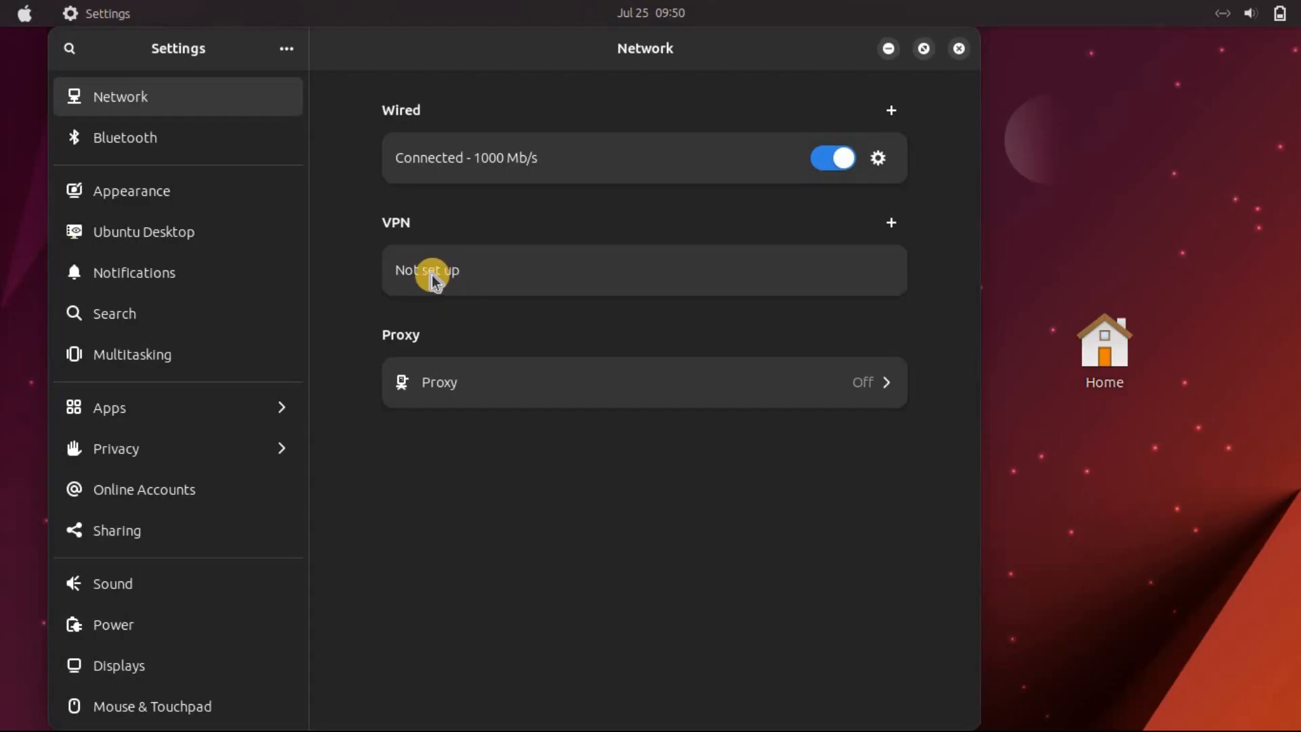
pyautogui.click(144, 195)
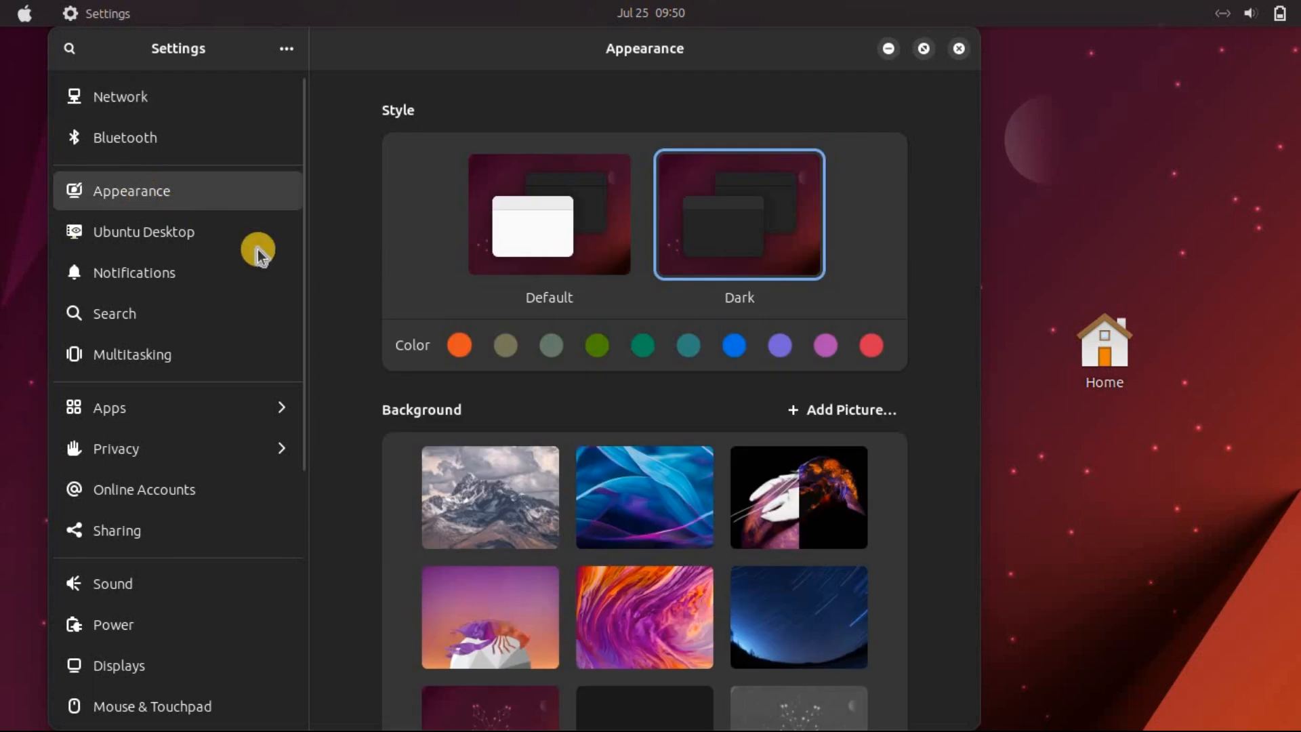
# - Add macos-mojave-default-wallpaper-light.jpg from Downloads, apply it as the desktop background, and close Settings
pyautogui.click(832, 411)
pyautogui.click(84, 374)
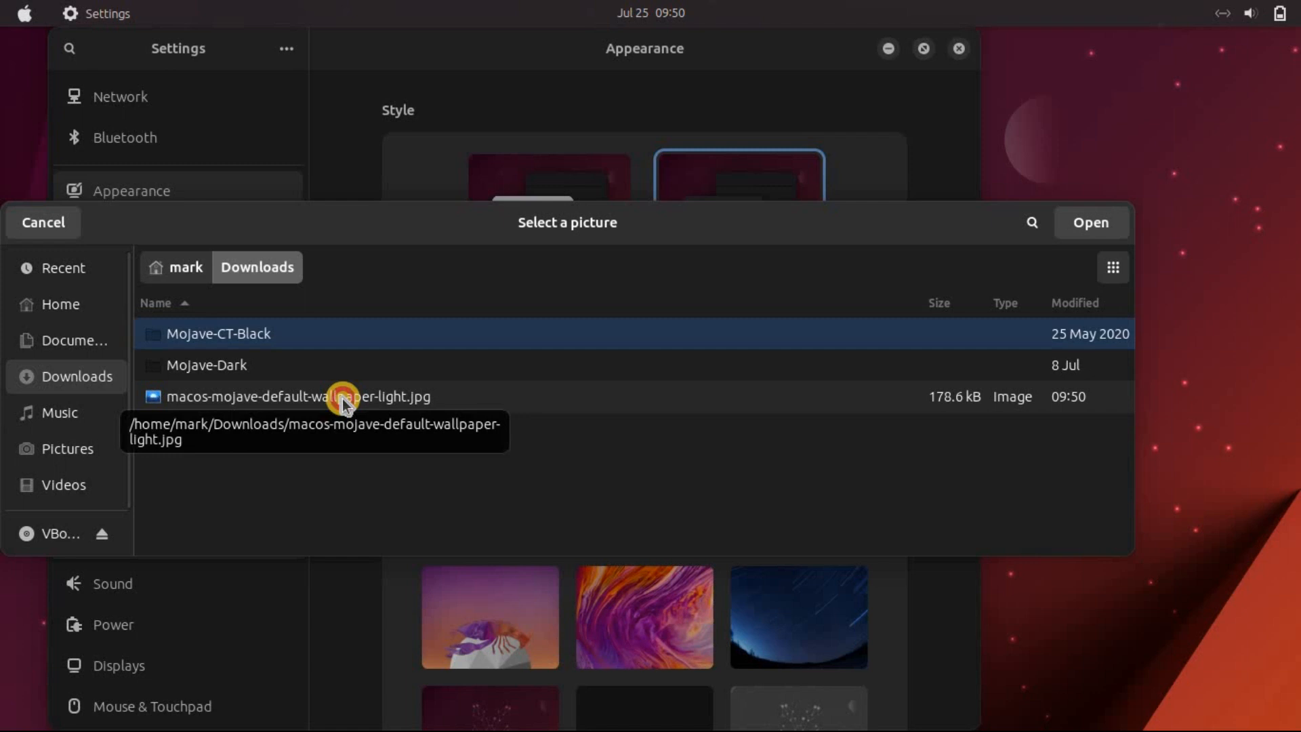
pyautogui.click(372, 405)
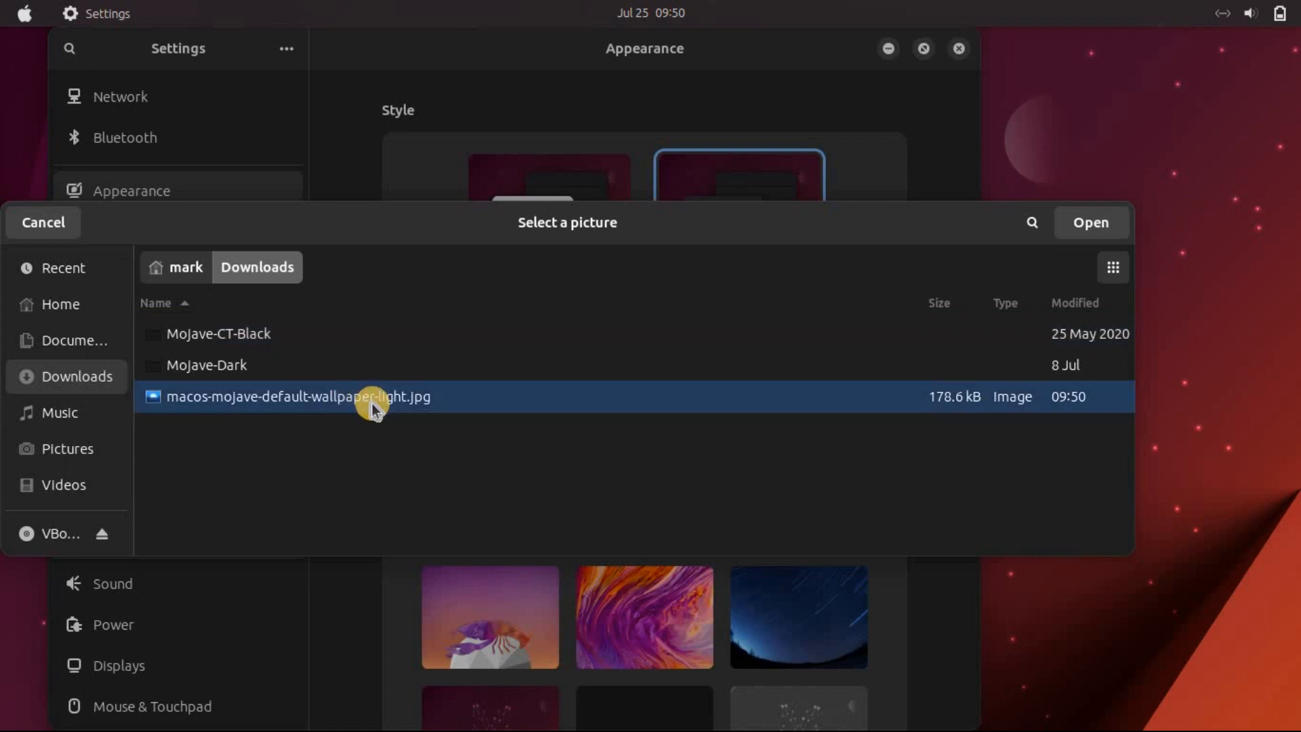
pyautogui.click(1092, 225)
pyautogui.click(501, 498)
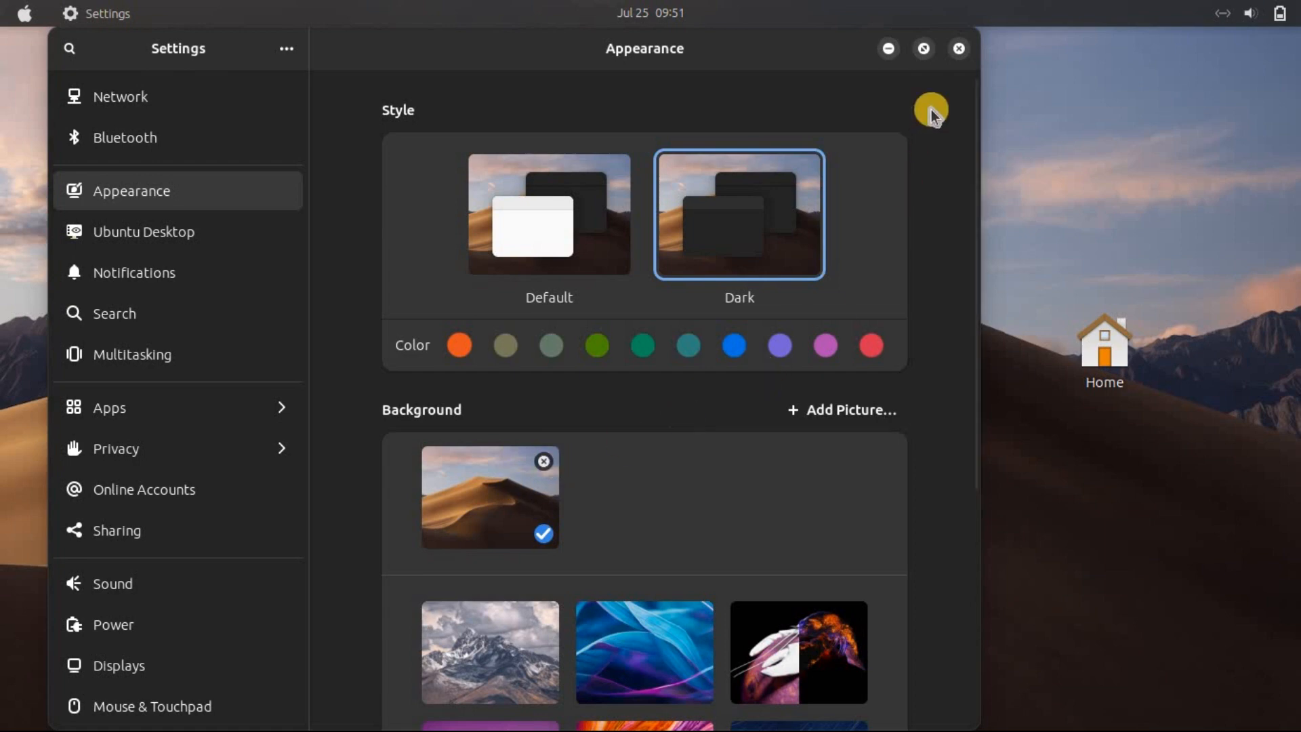
pyautogui.click(960, 48)
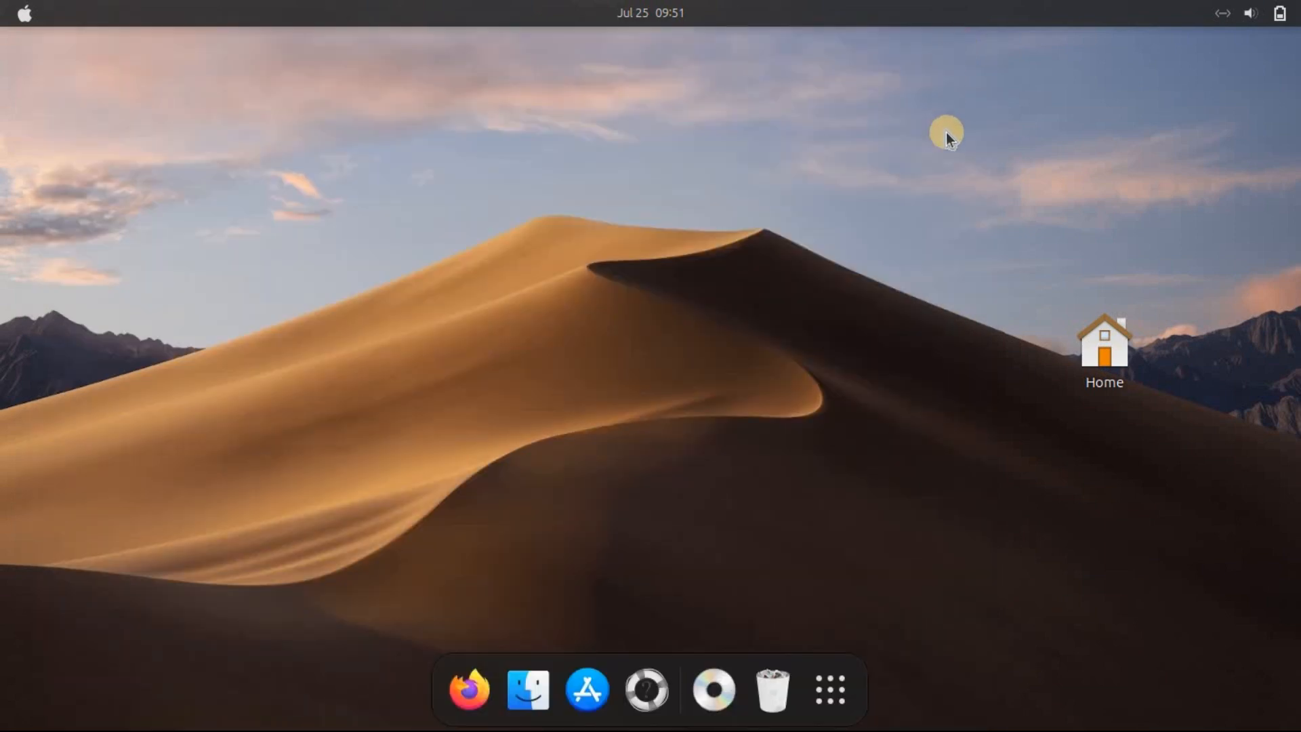